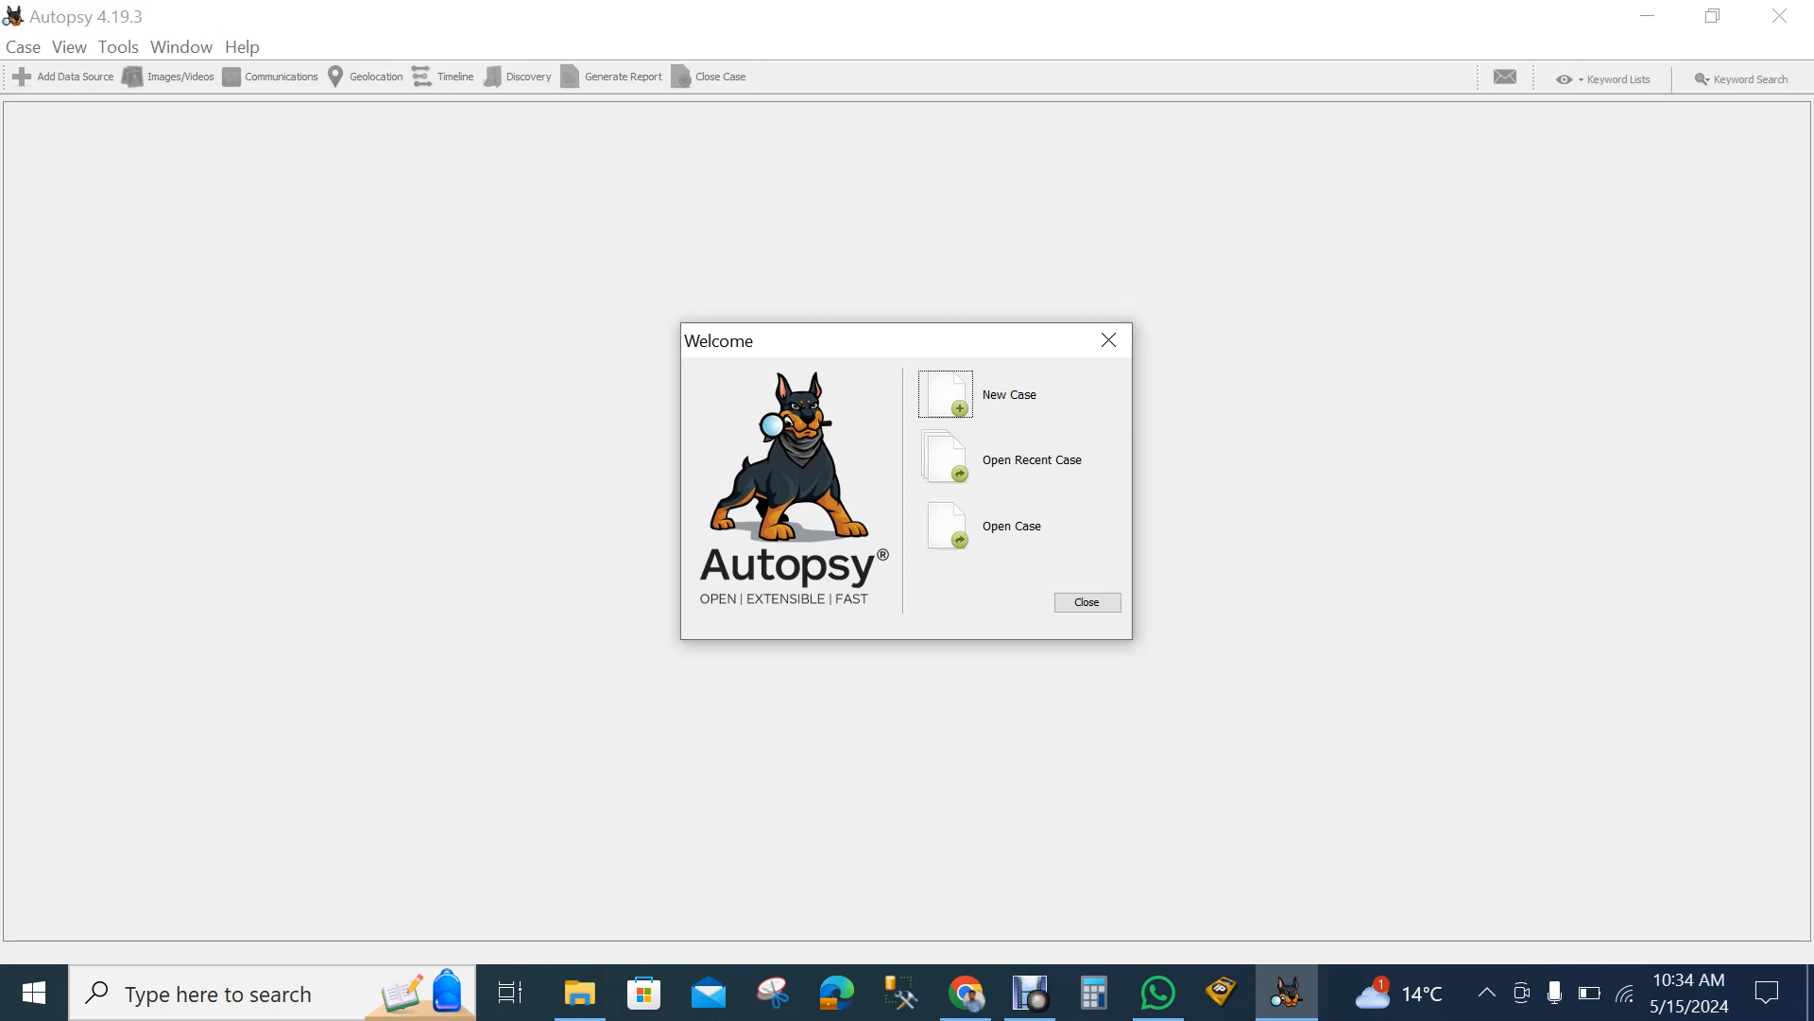
Start a new single-user case named 002 in the existing base directory E:\Autopsy\Storage.
key(Return)
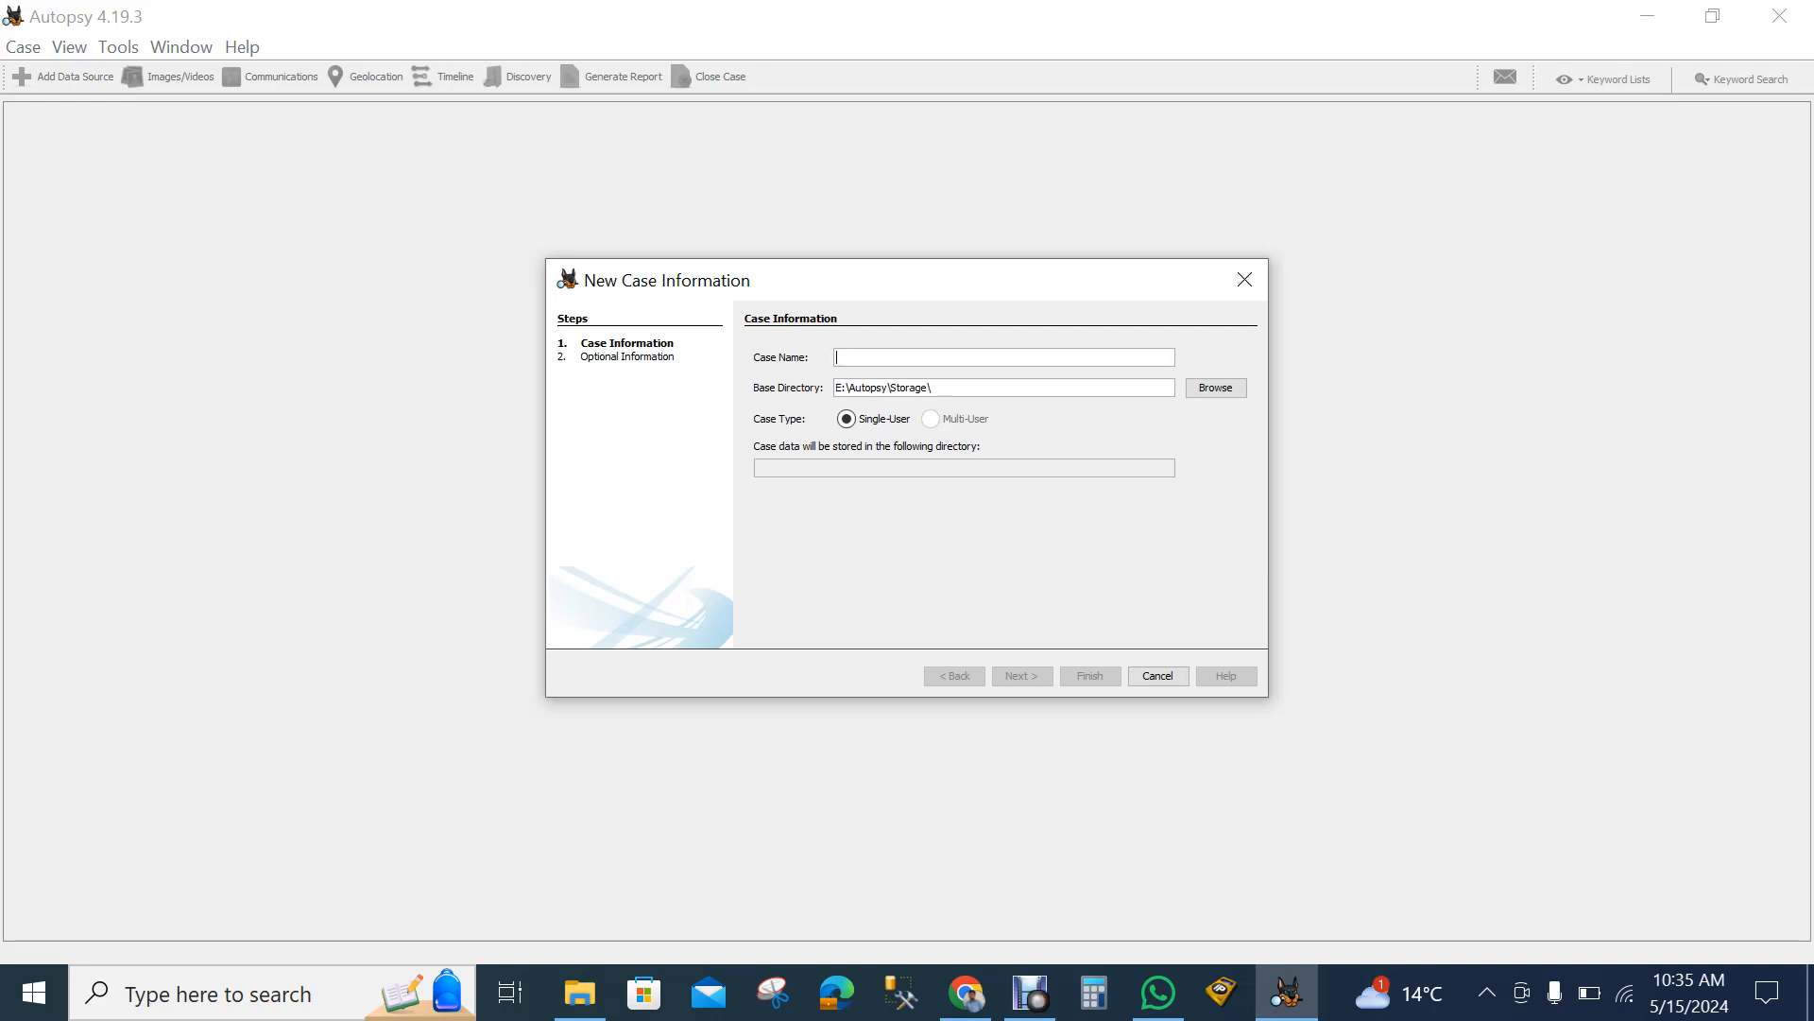
text(00)
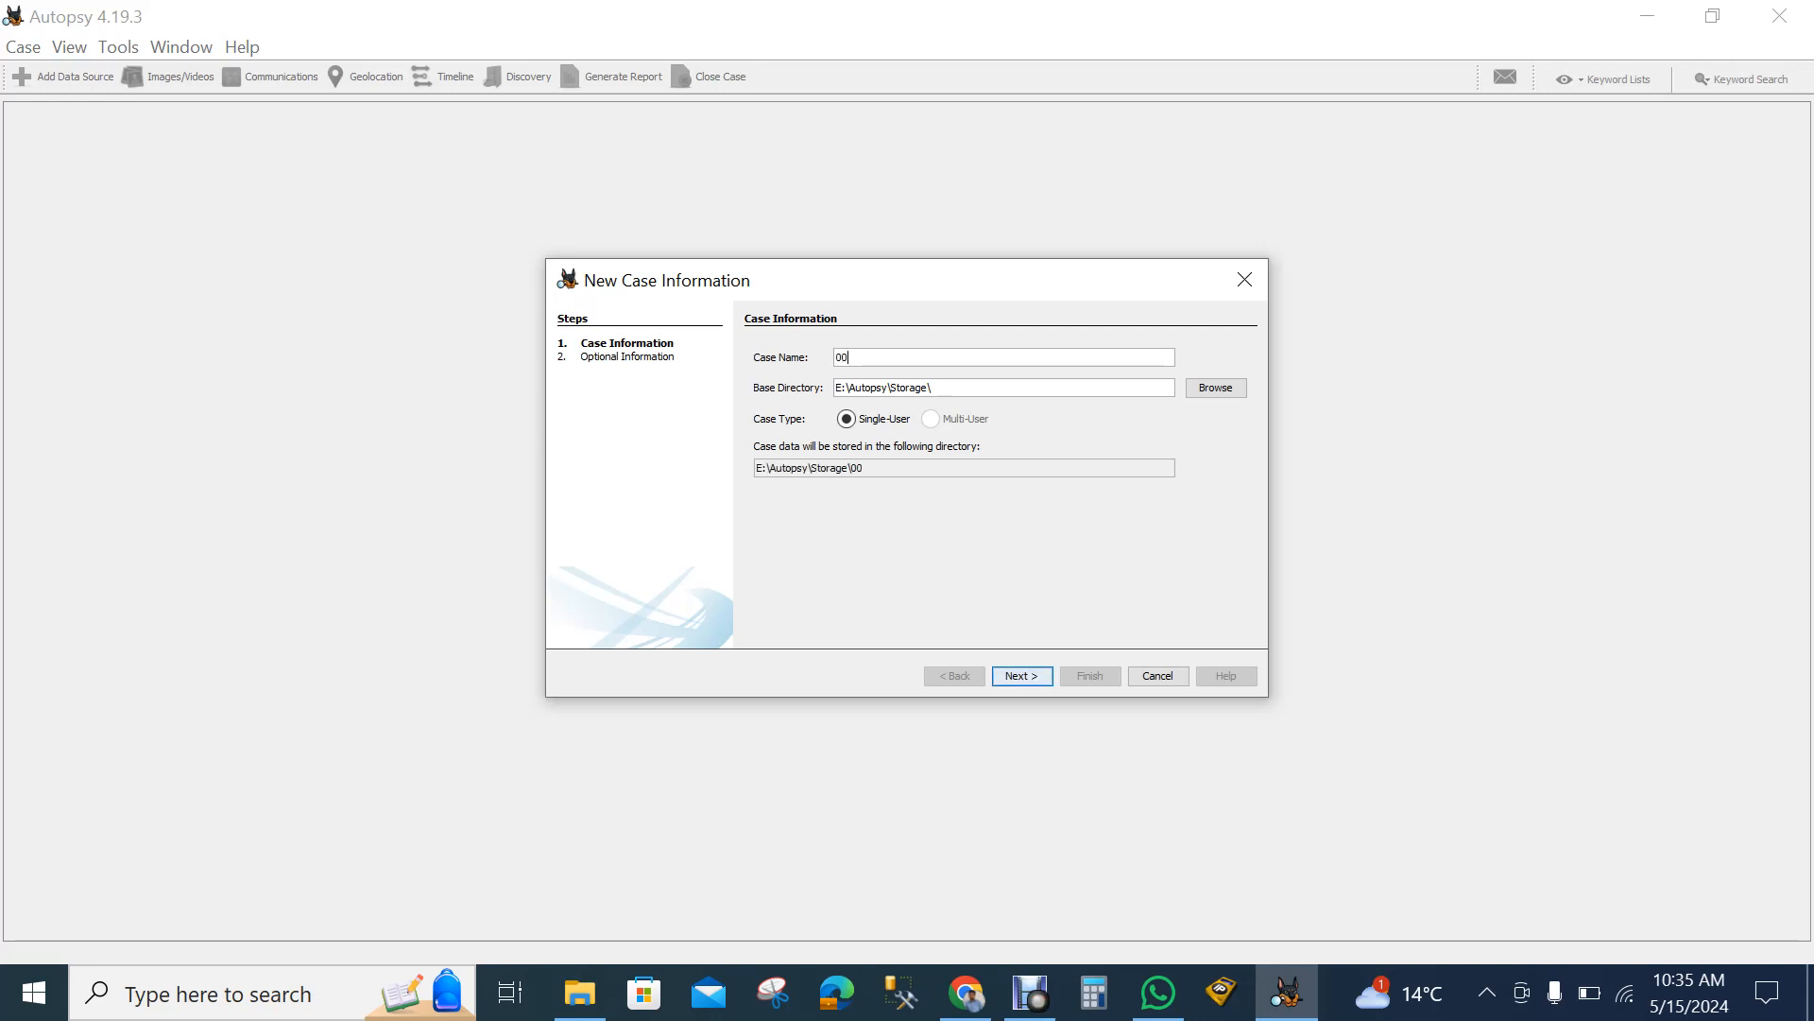
text(2)
click(1023, 675)
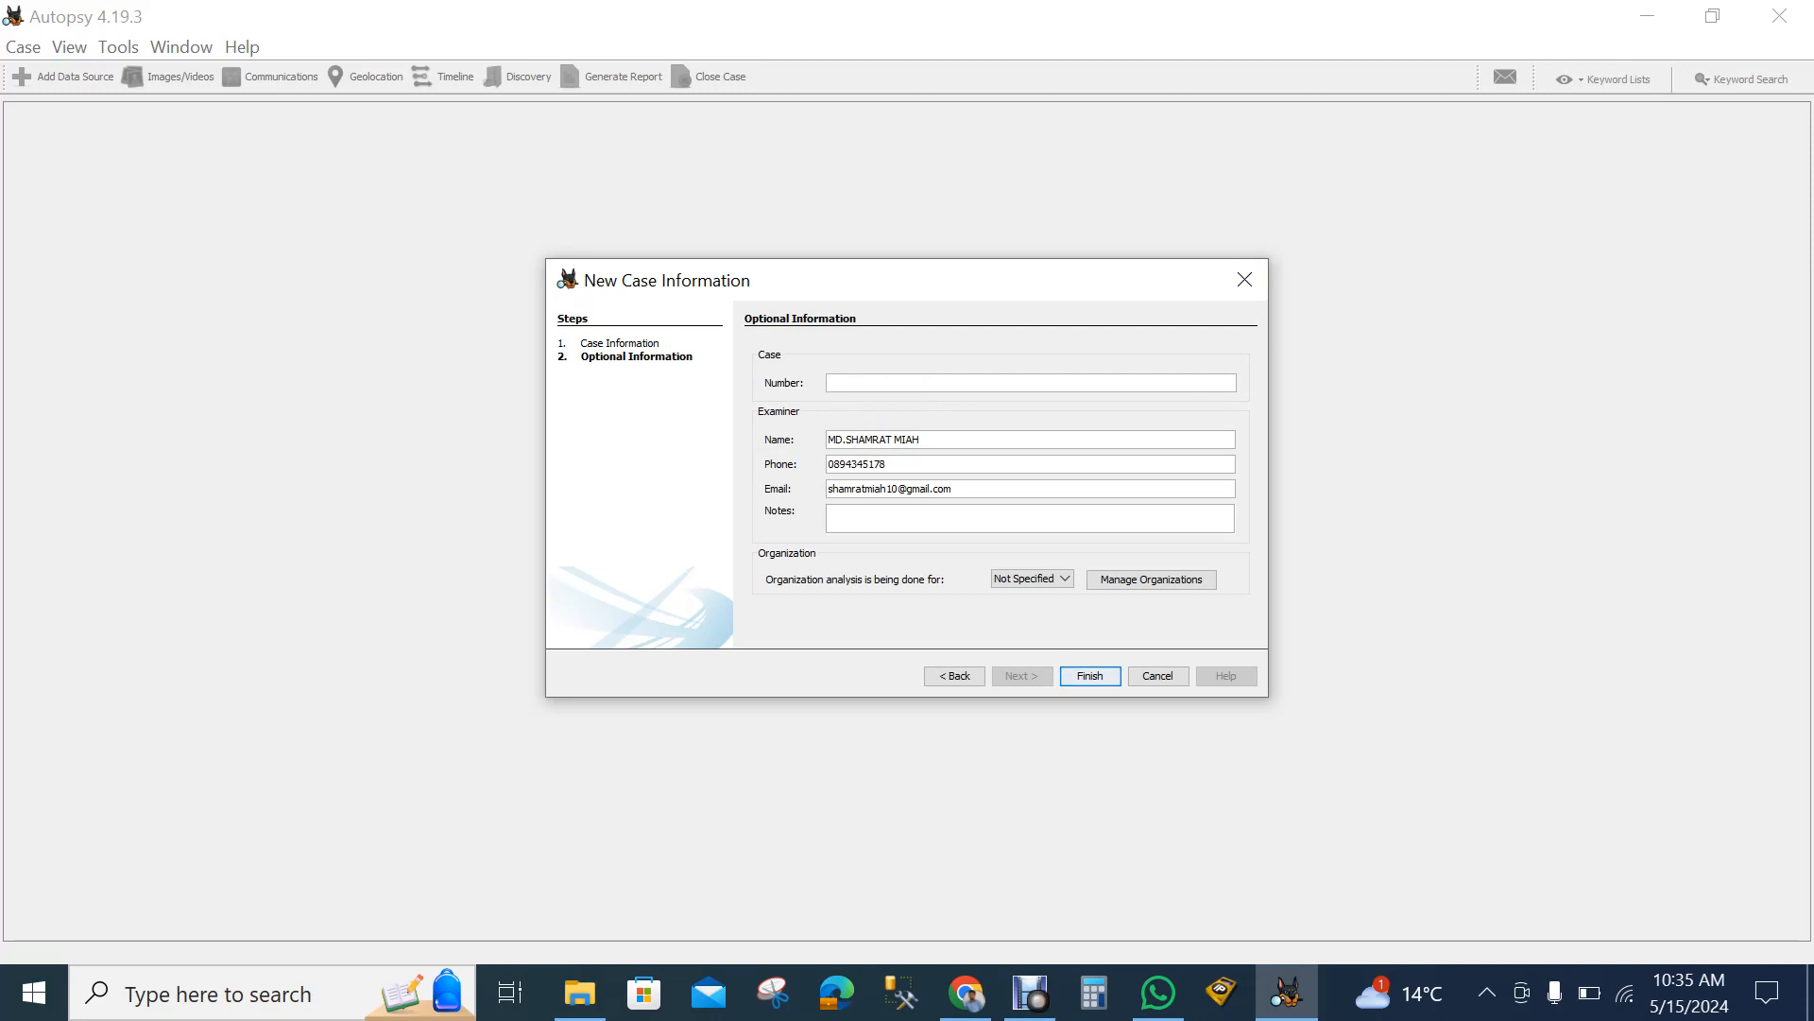
Enter 002 as the case number, add the note "Suspected USB pen drive", and create the case.
text(002)
click(887, 464)
text(Suspected USB pen drive)
click(1091, 675)
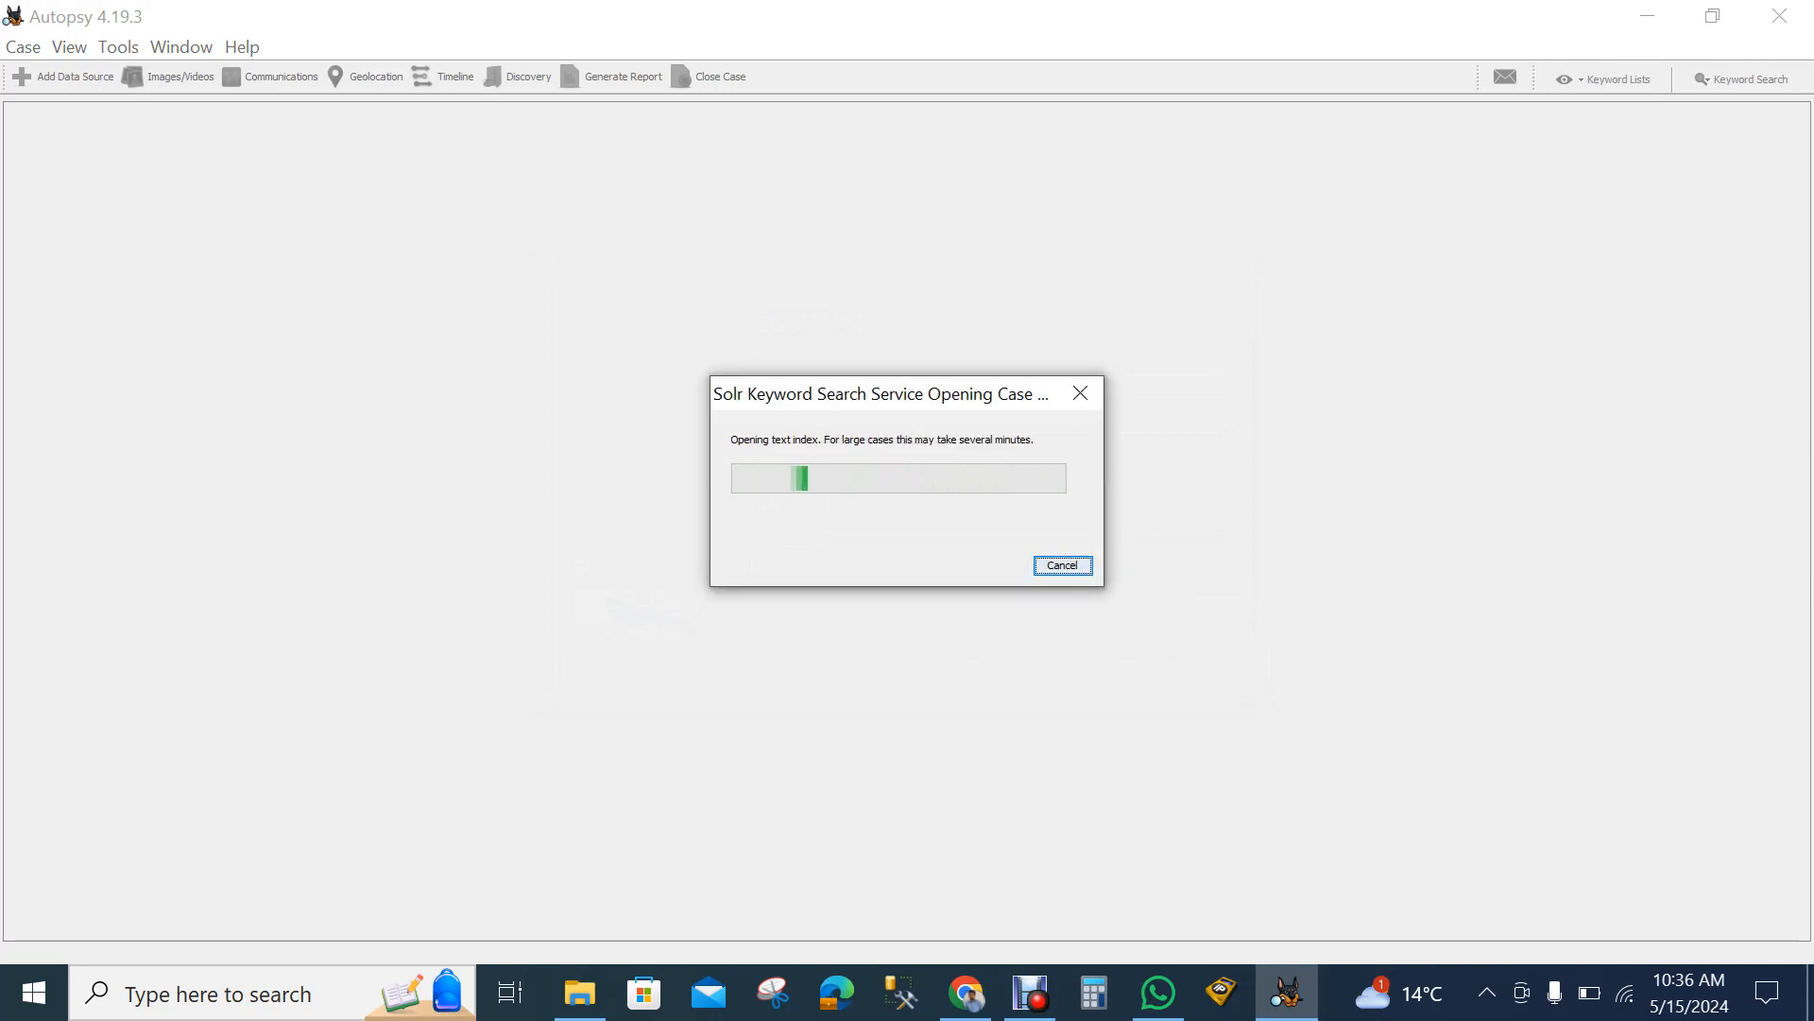
click(1030, 994)
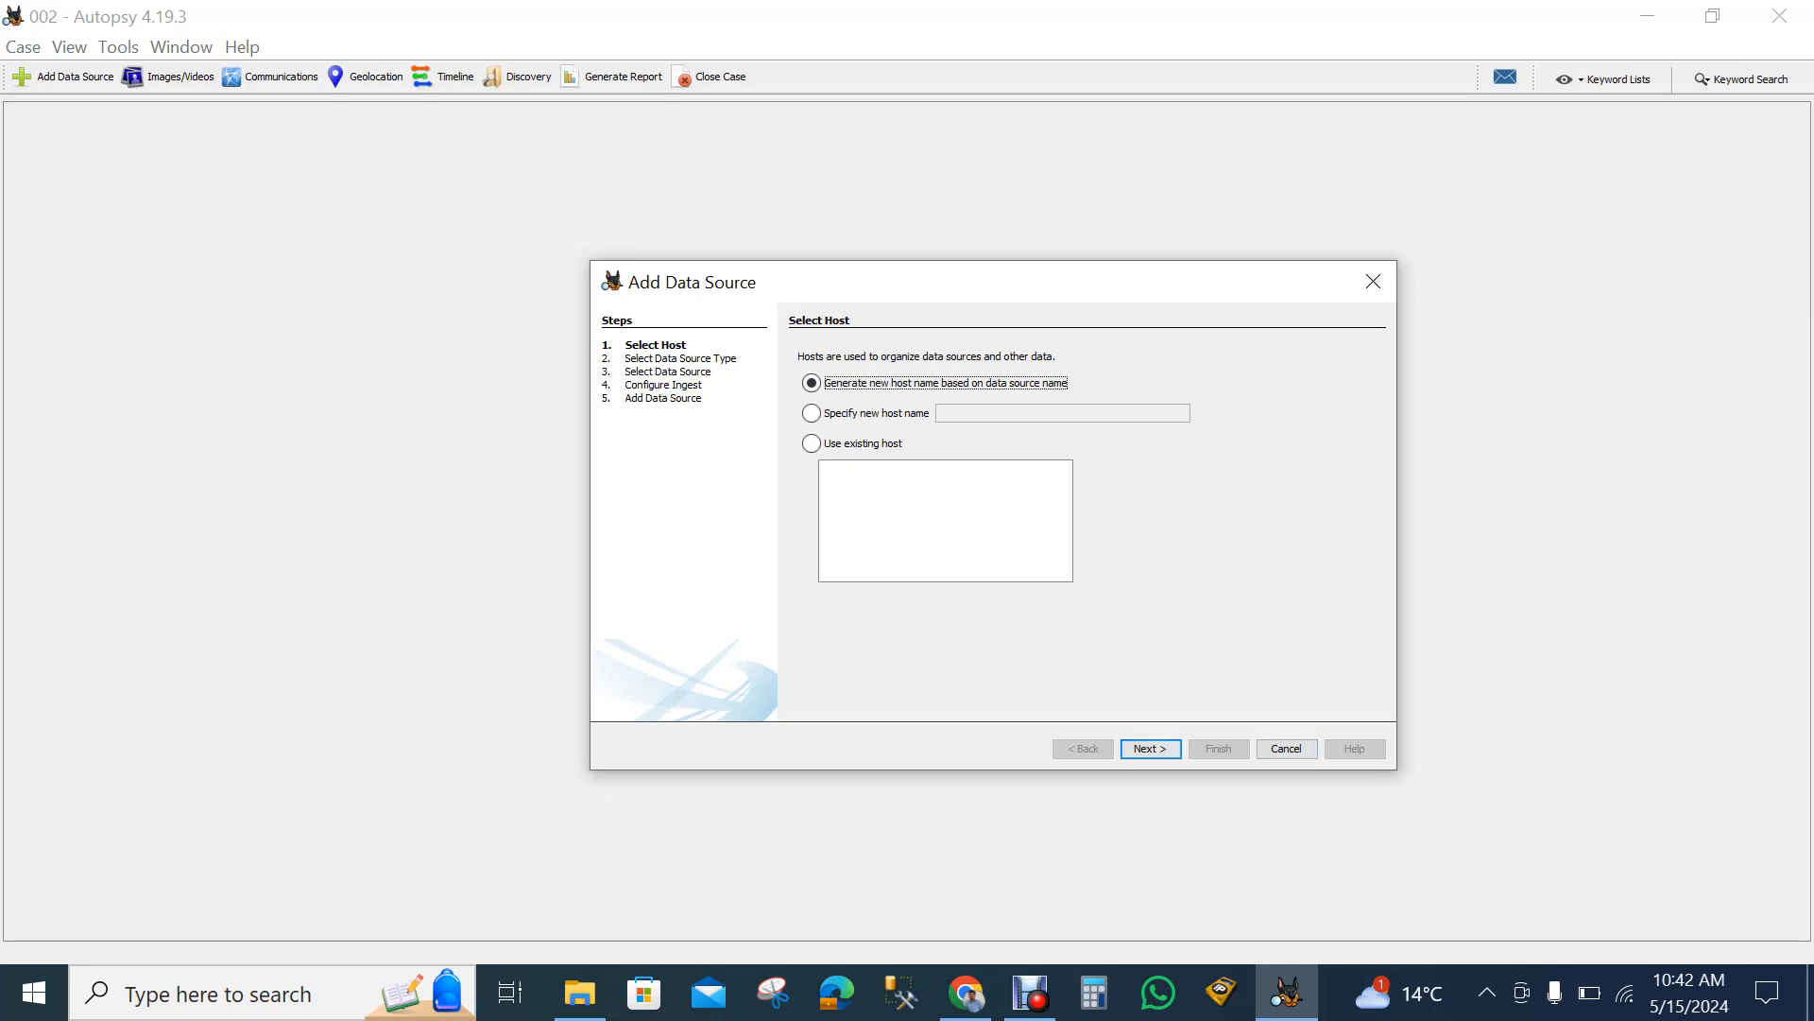
Generate the host name from the data source name and choose the local disk INTENSO (H:) as the data source.
key(Return)
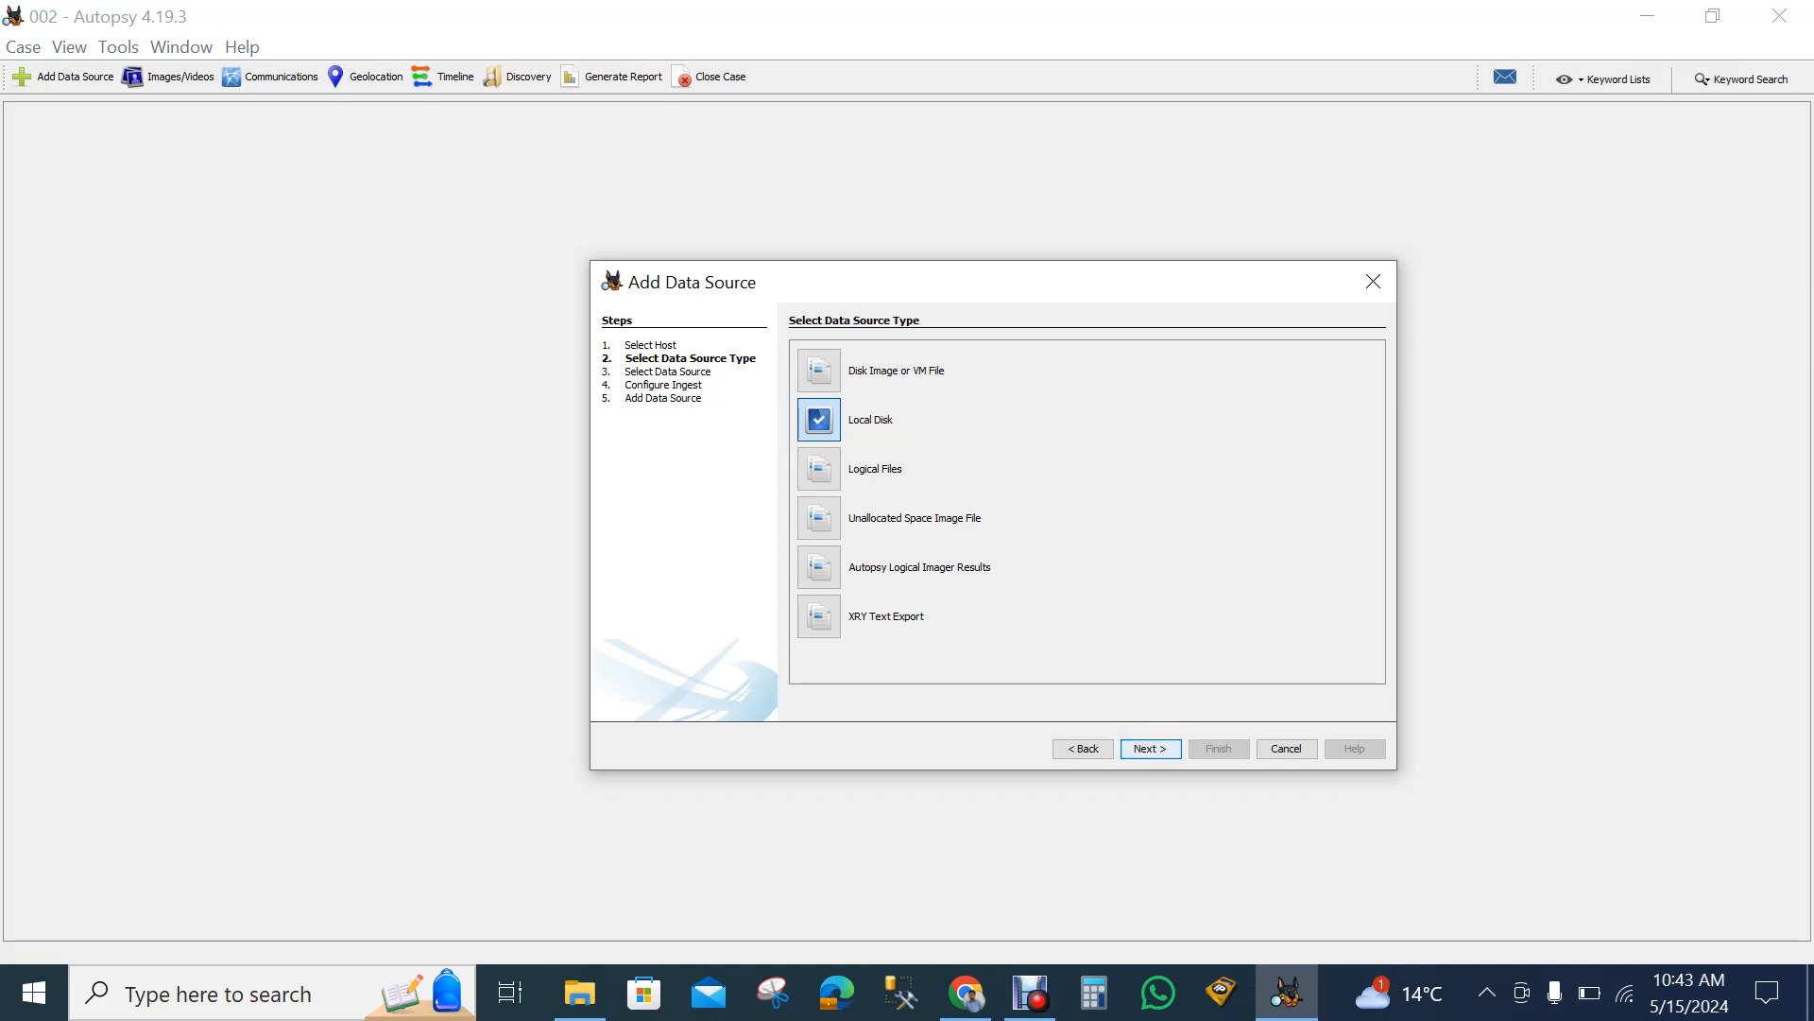
key(Return)
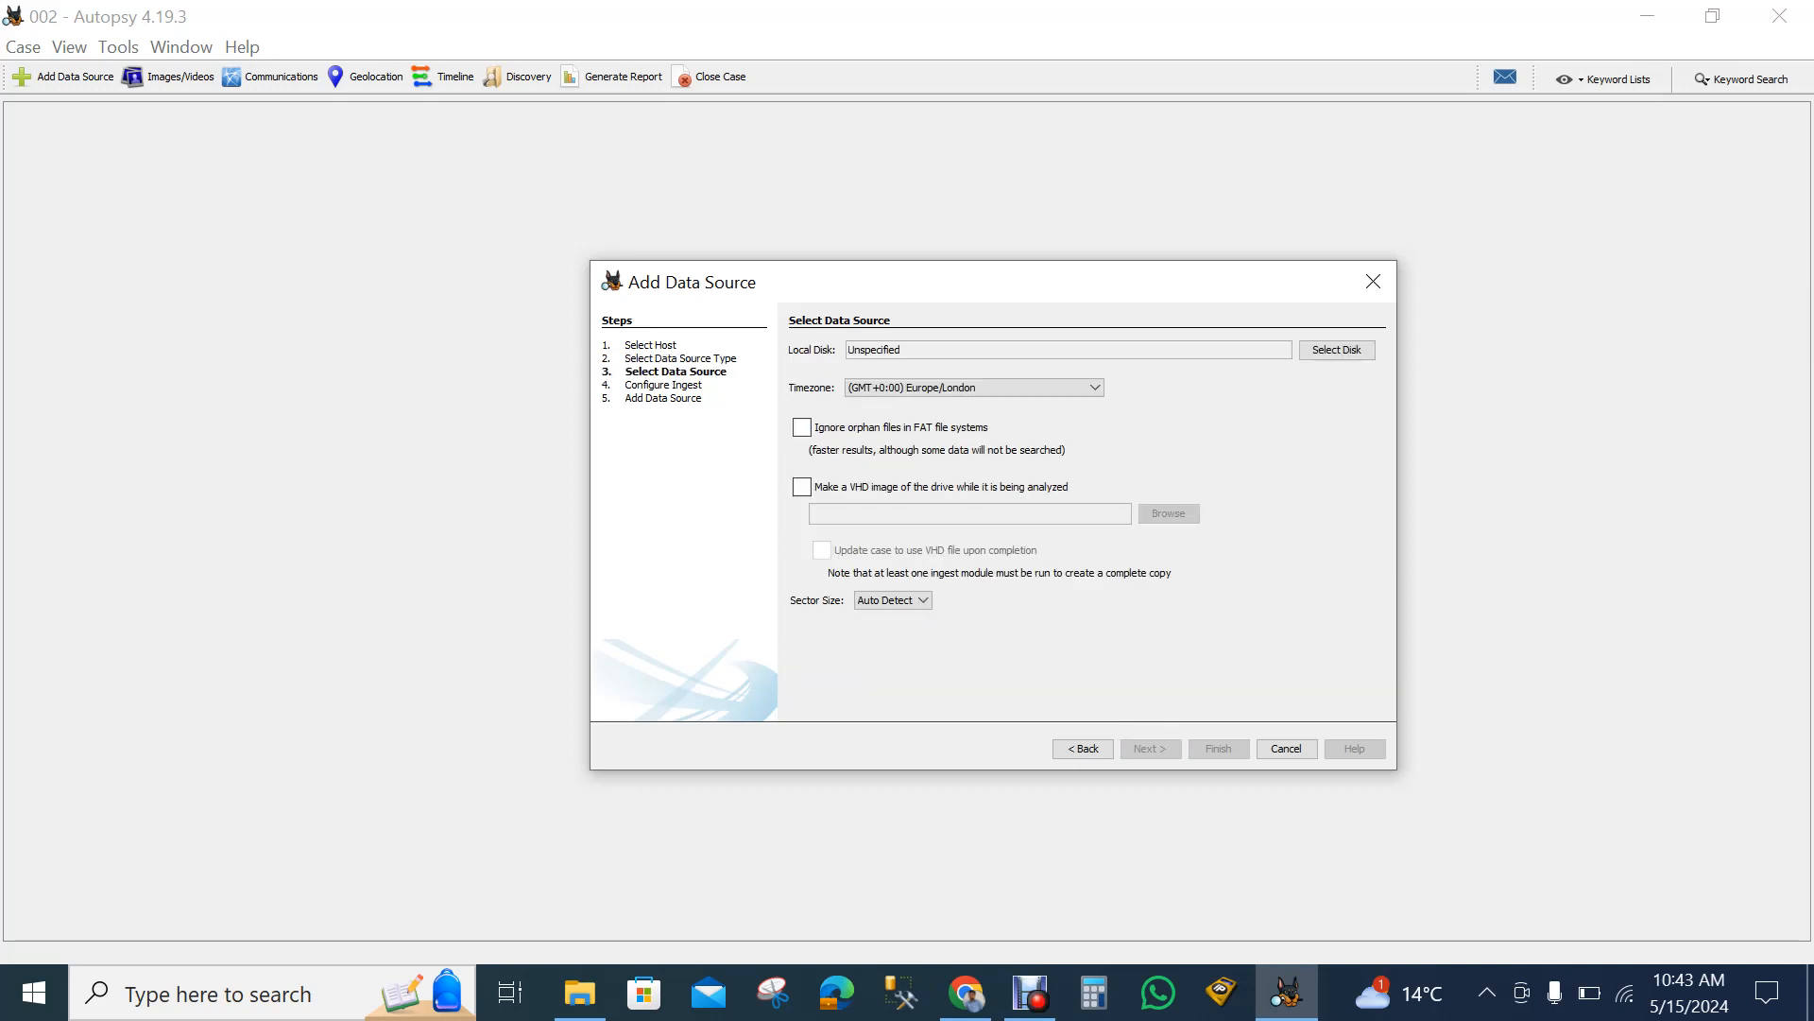
click(1337, 351)
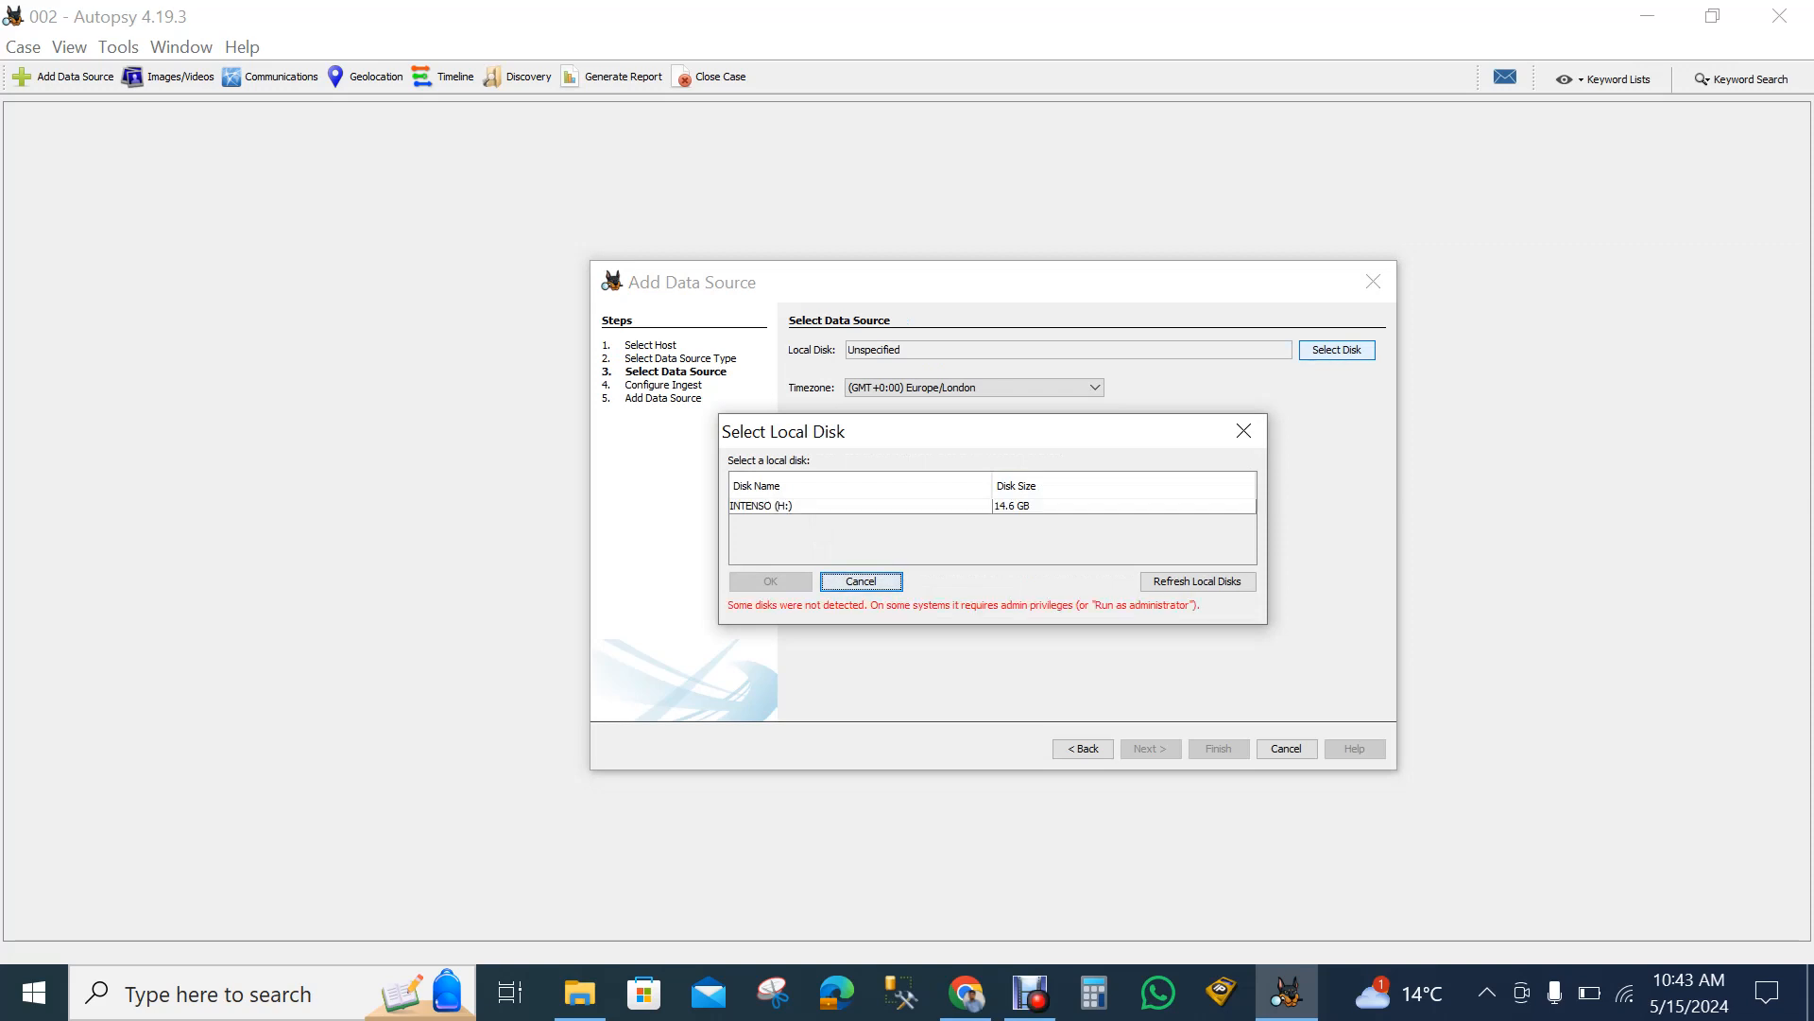
click(851, 505)
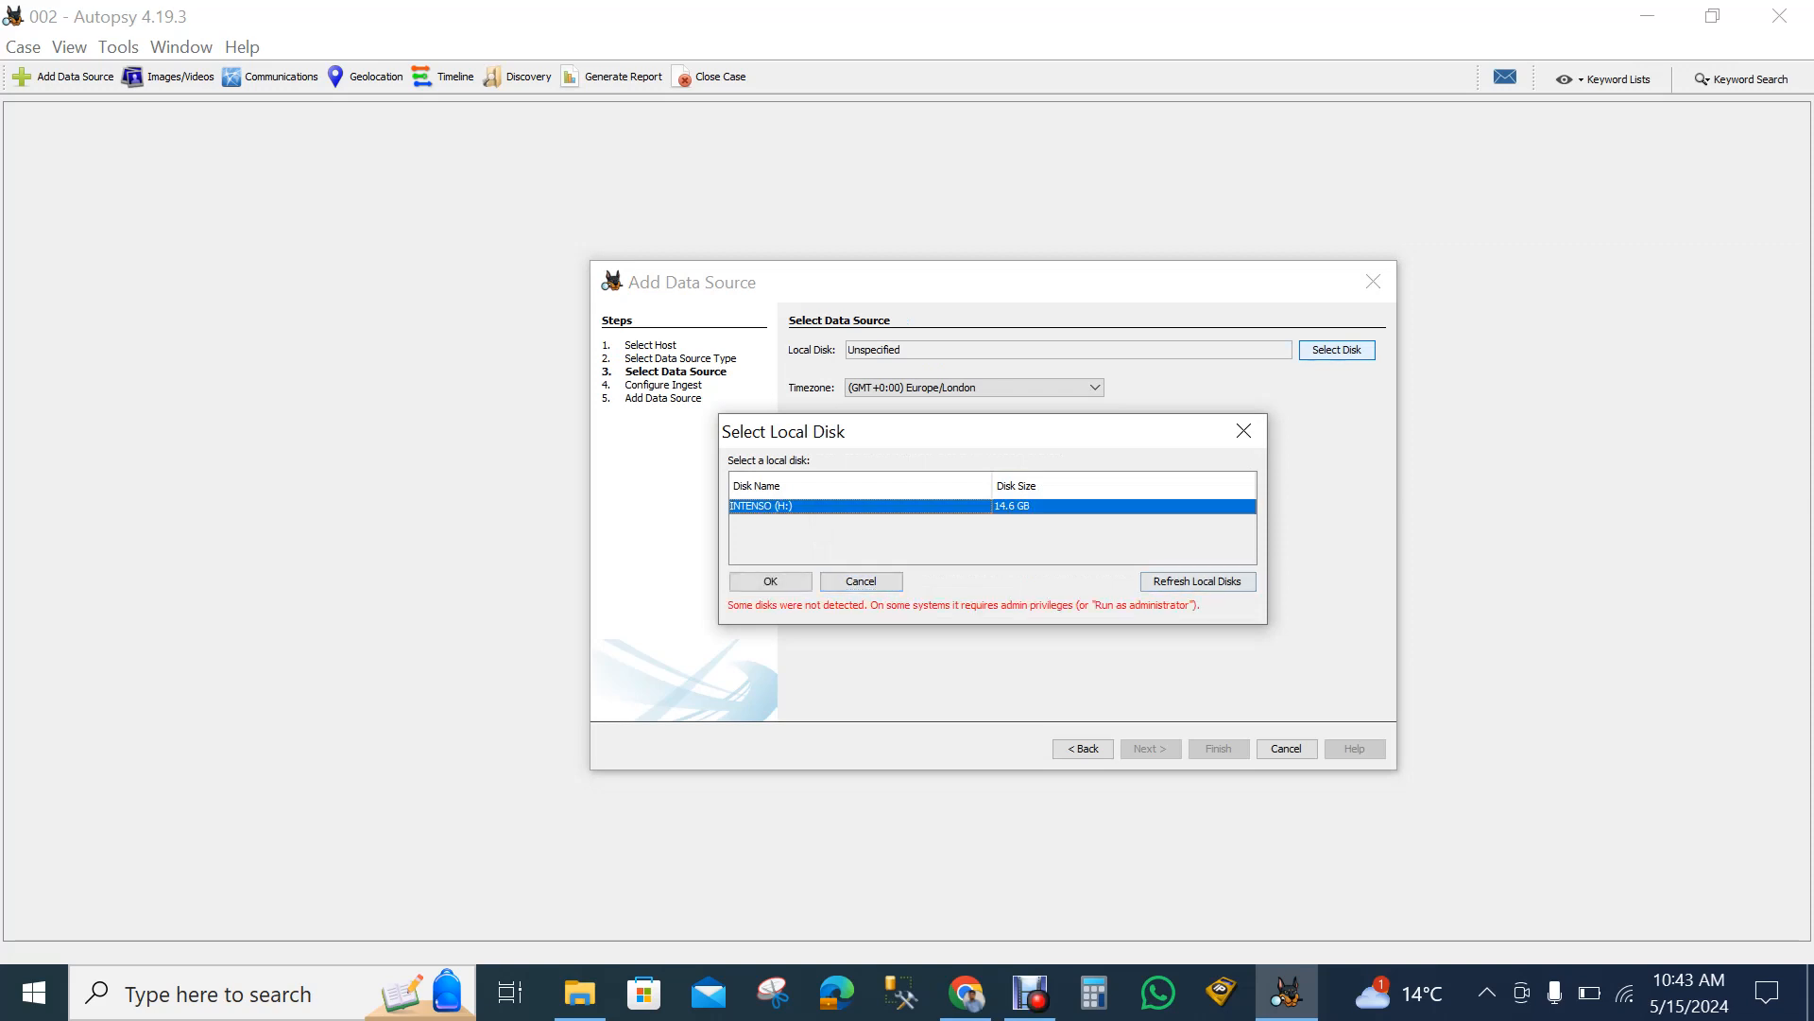
key(space)
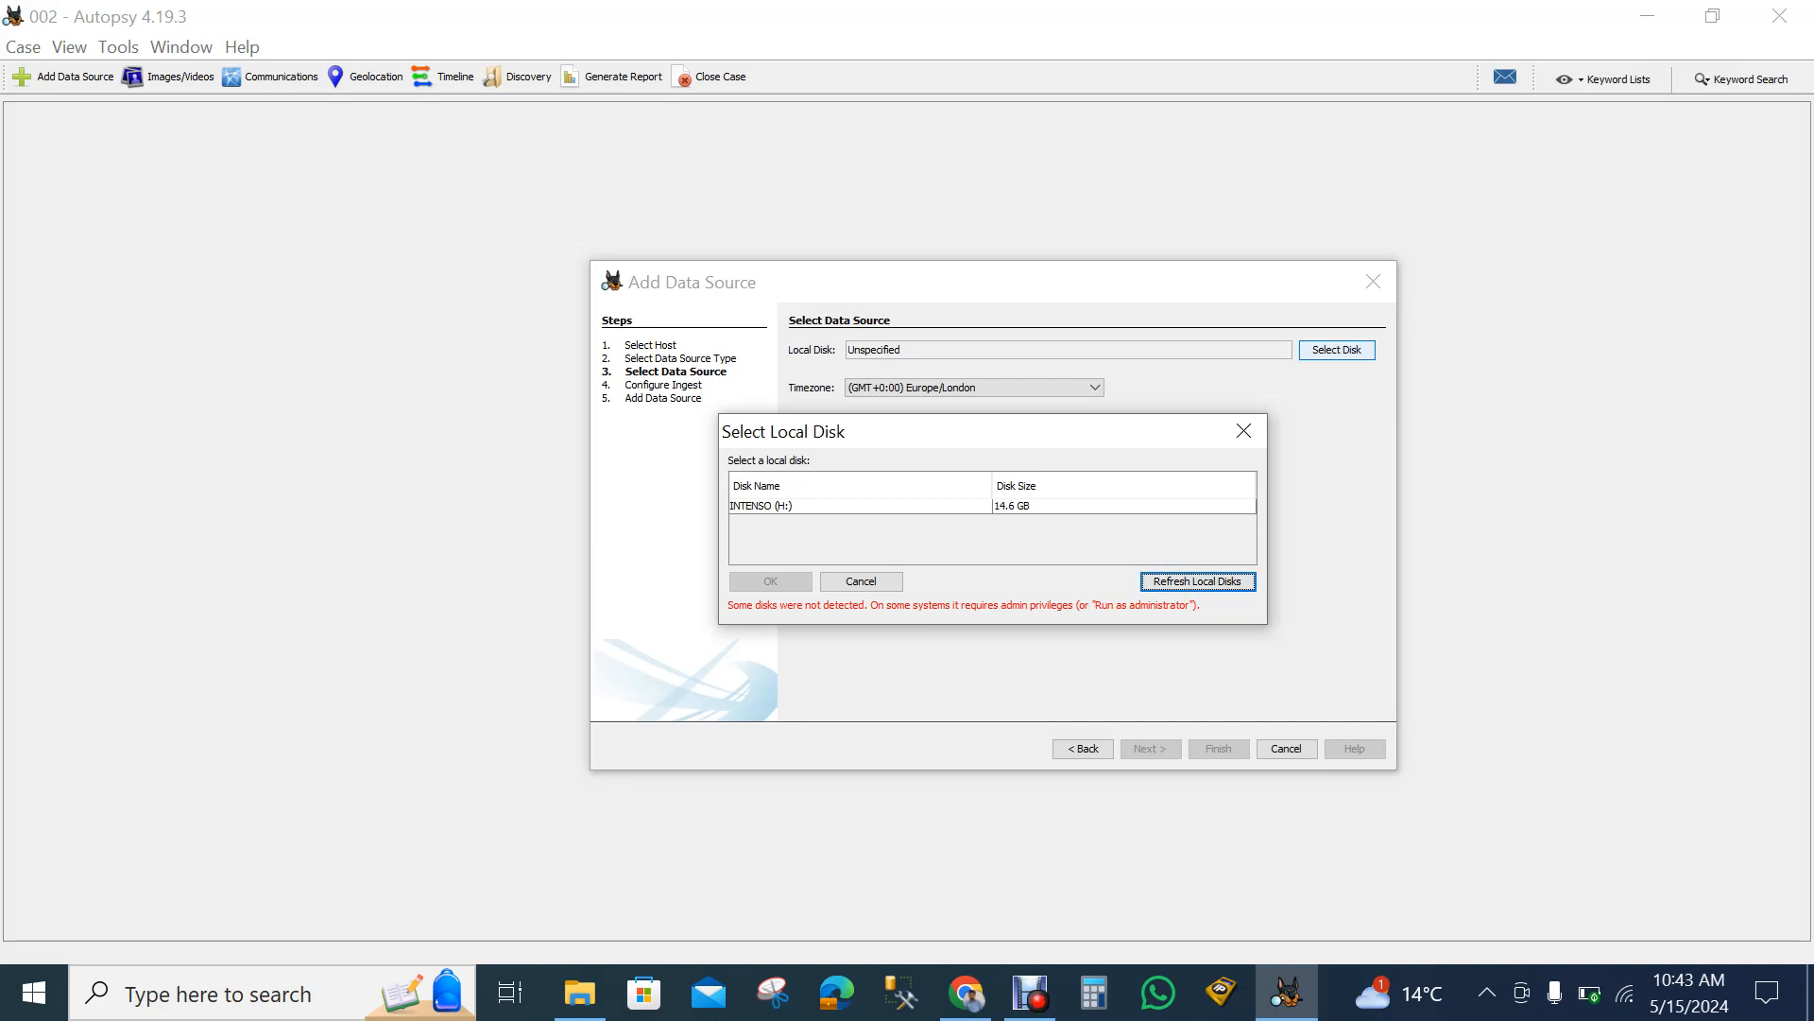
click(850, 505)
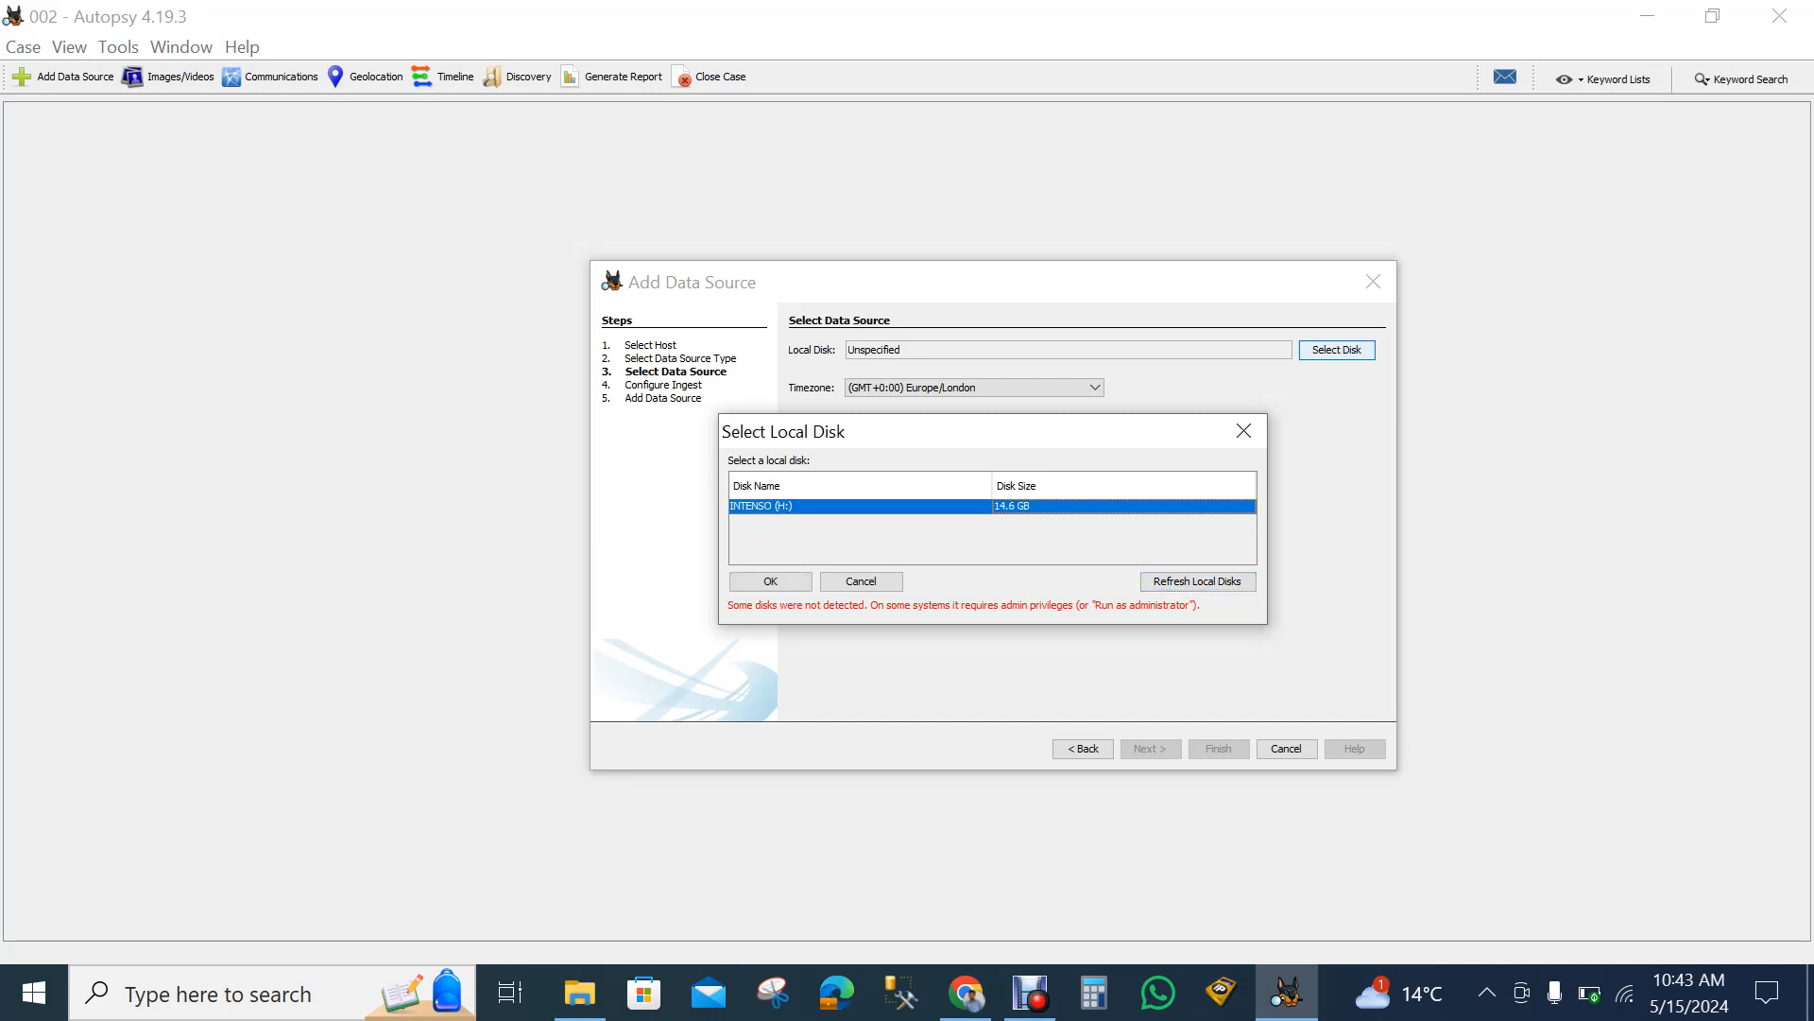
click(770, 581)
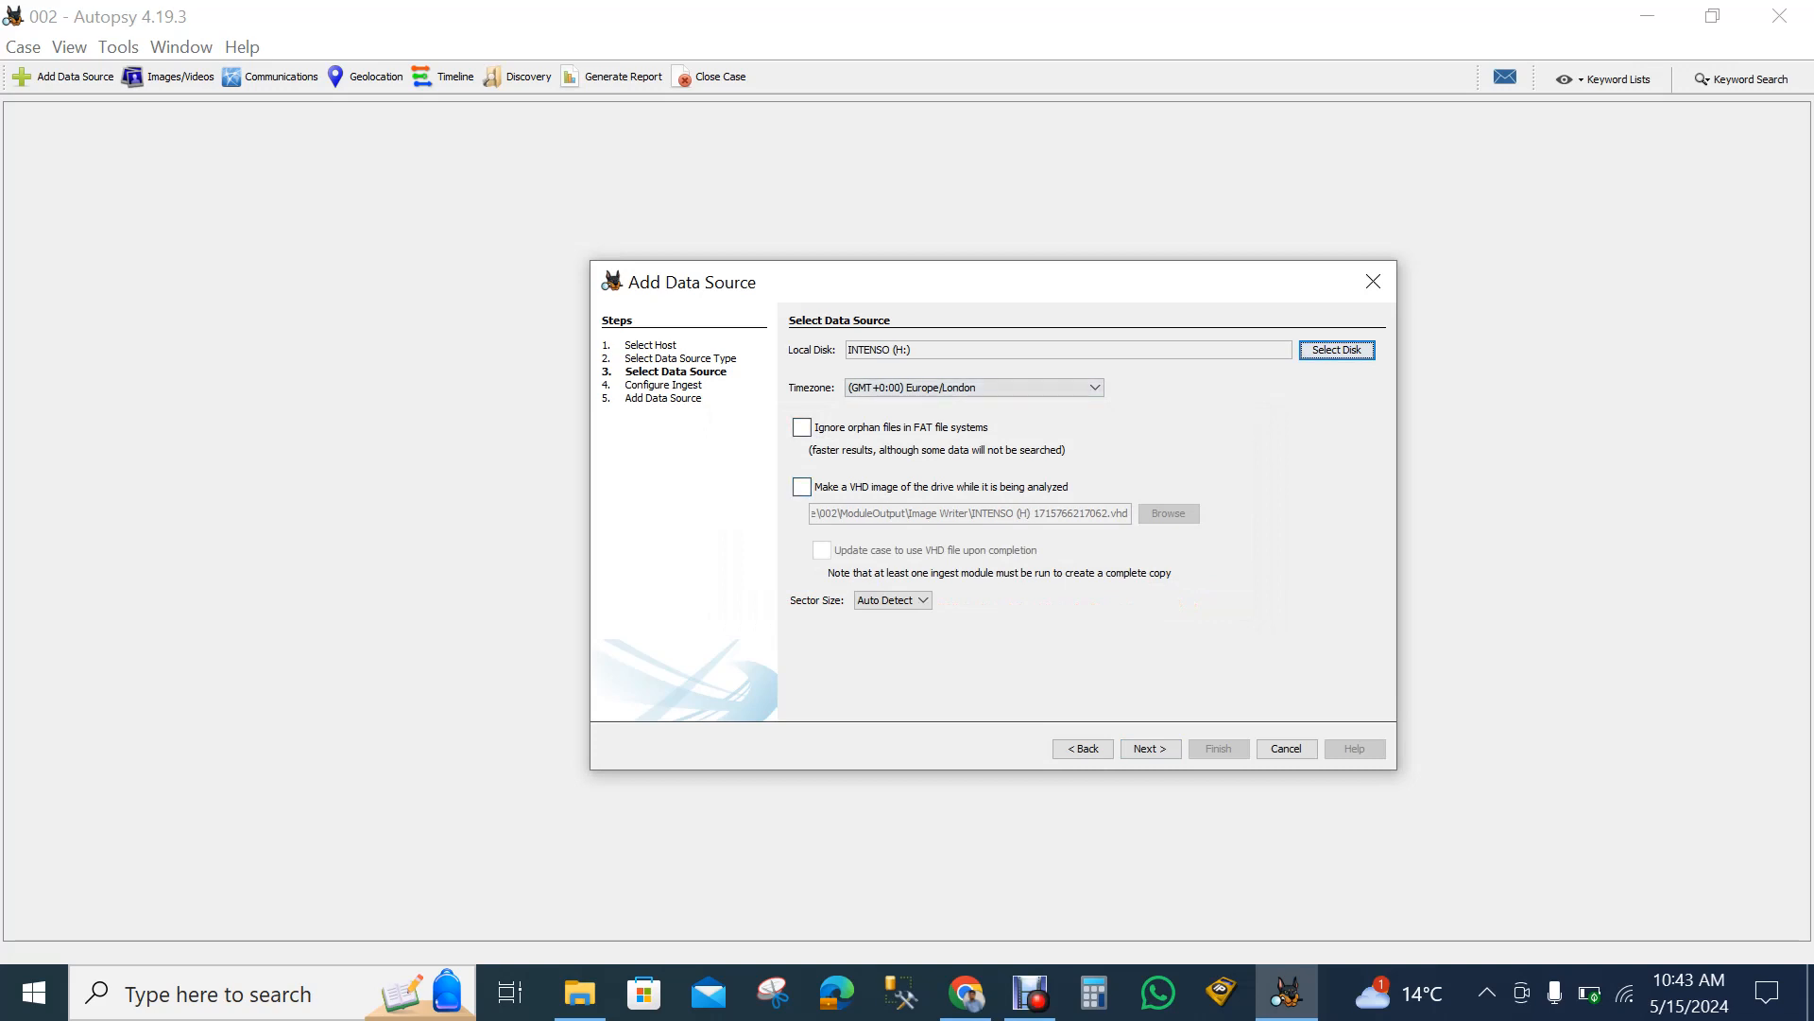
click(801, 487)
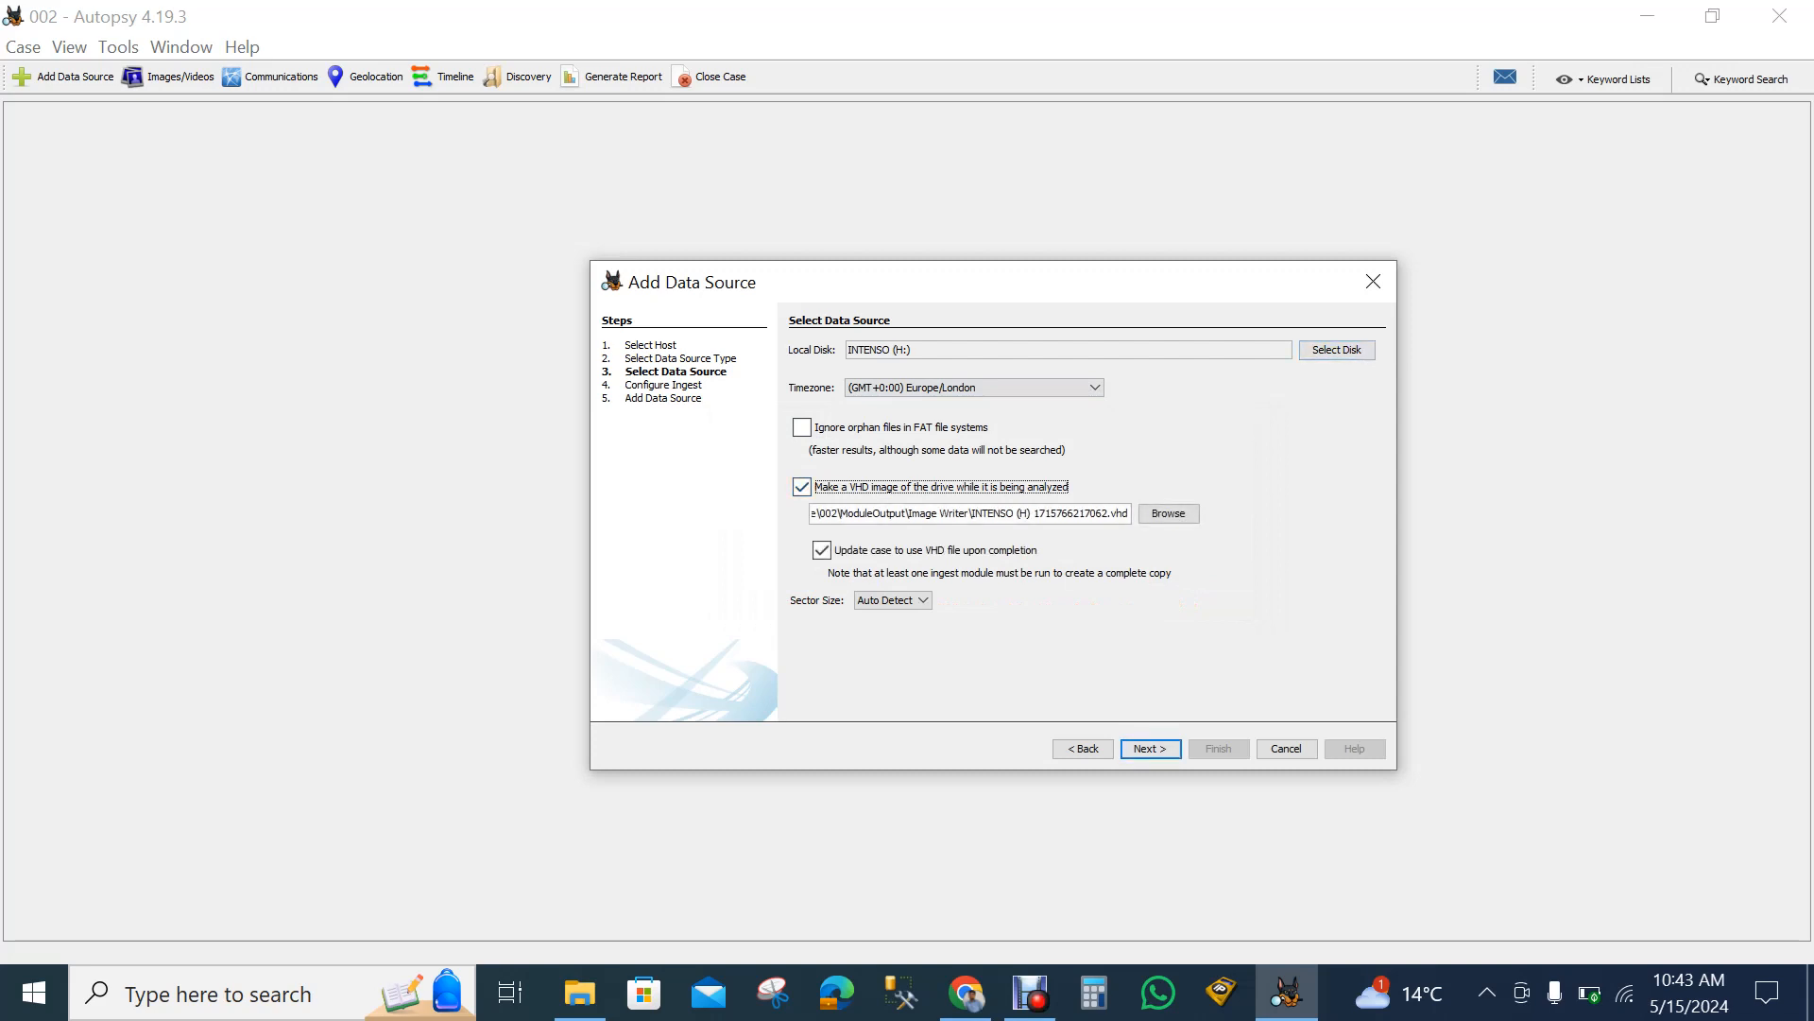
click(814, 514)
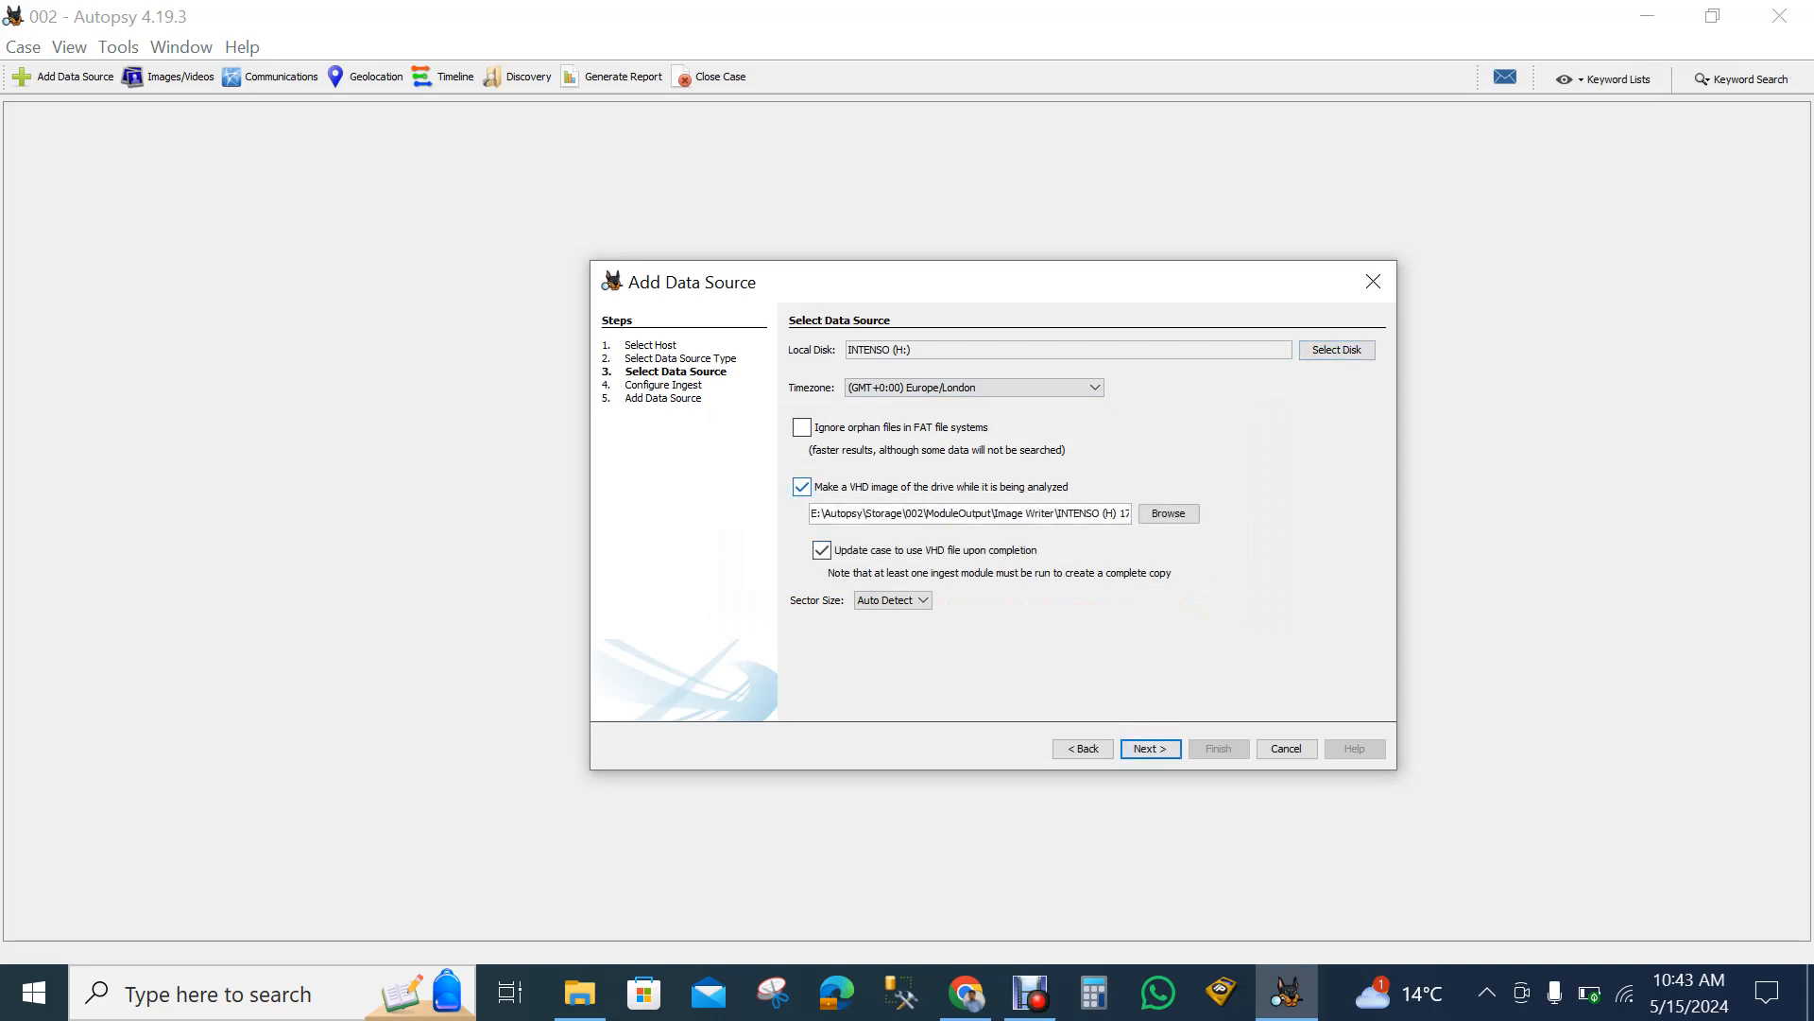
key(shift+Tab)
key(space)
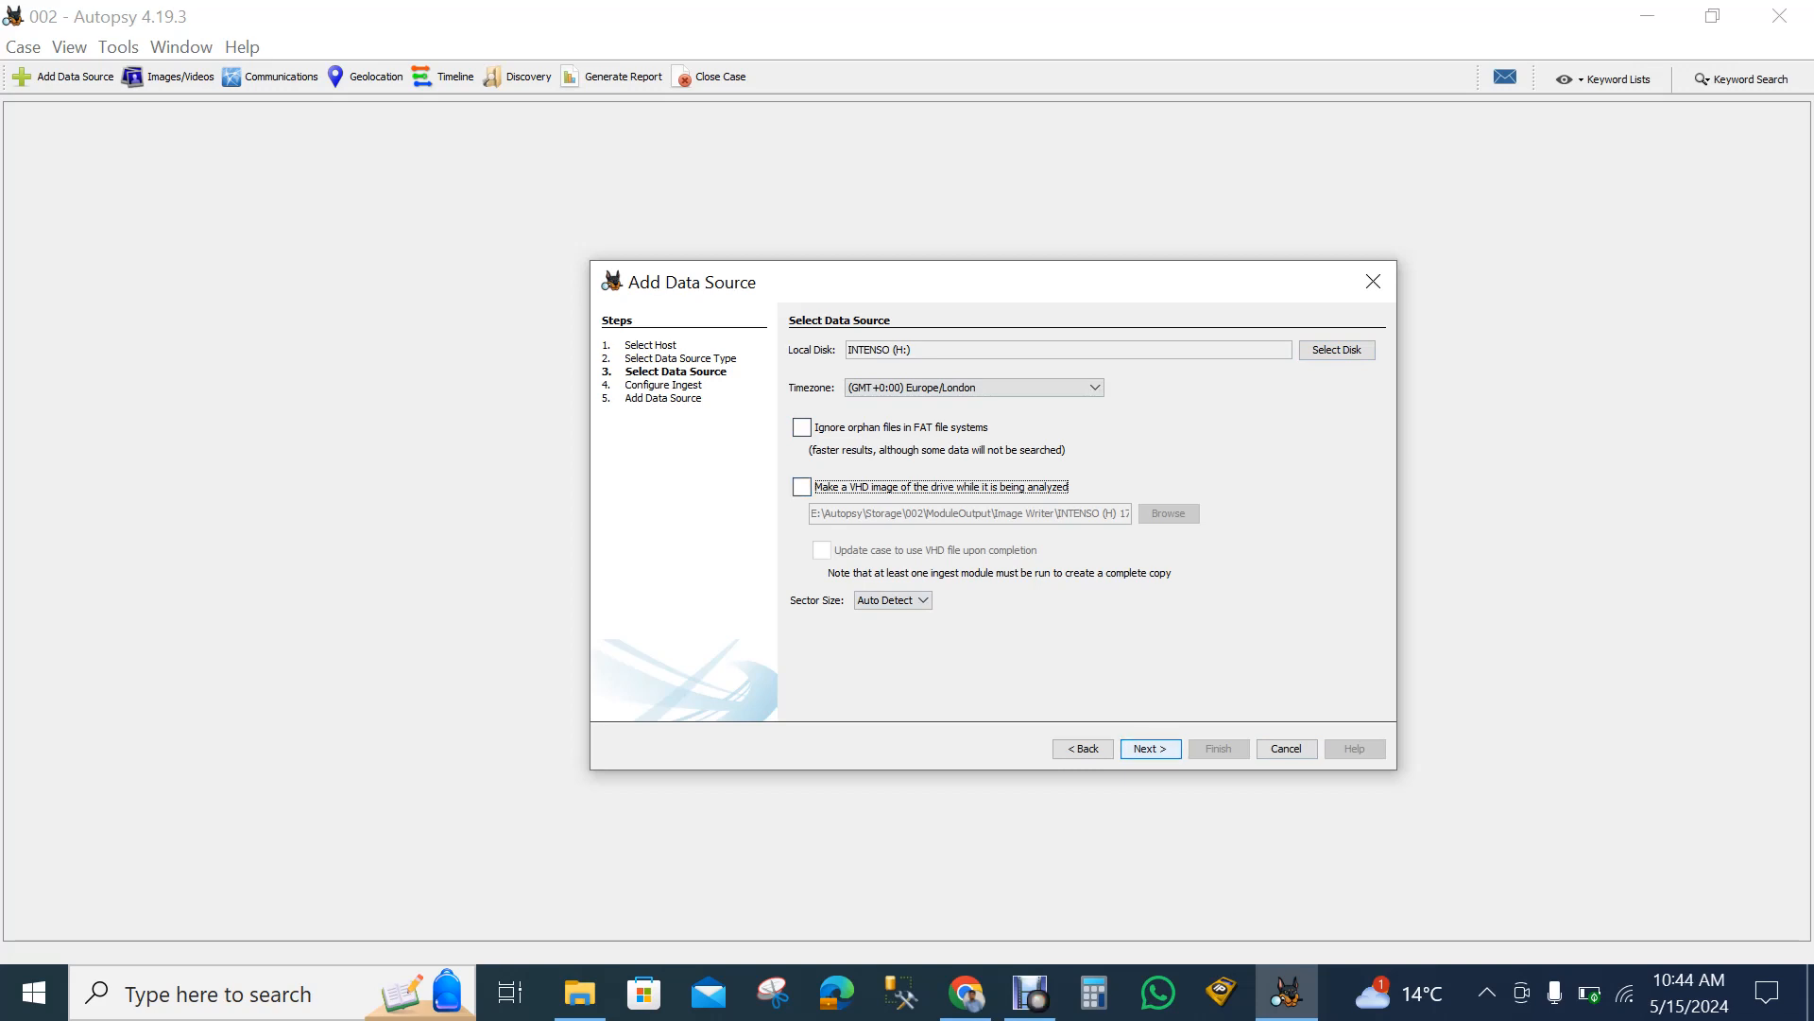
Continue to the ingest configuration and examine which ingest modules are enabled for all files, directories and unallocated space.
key(Return)
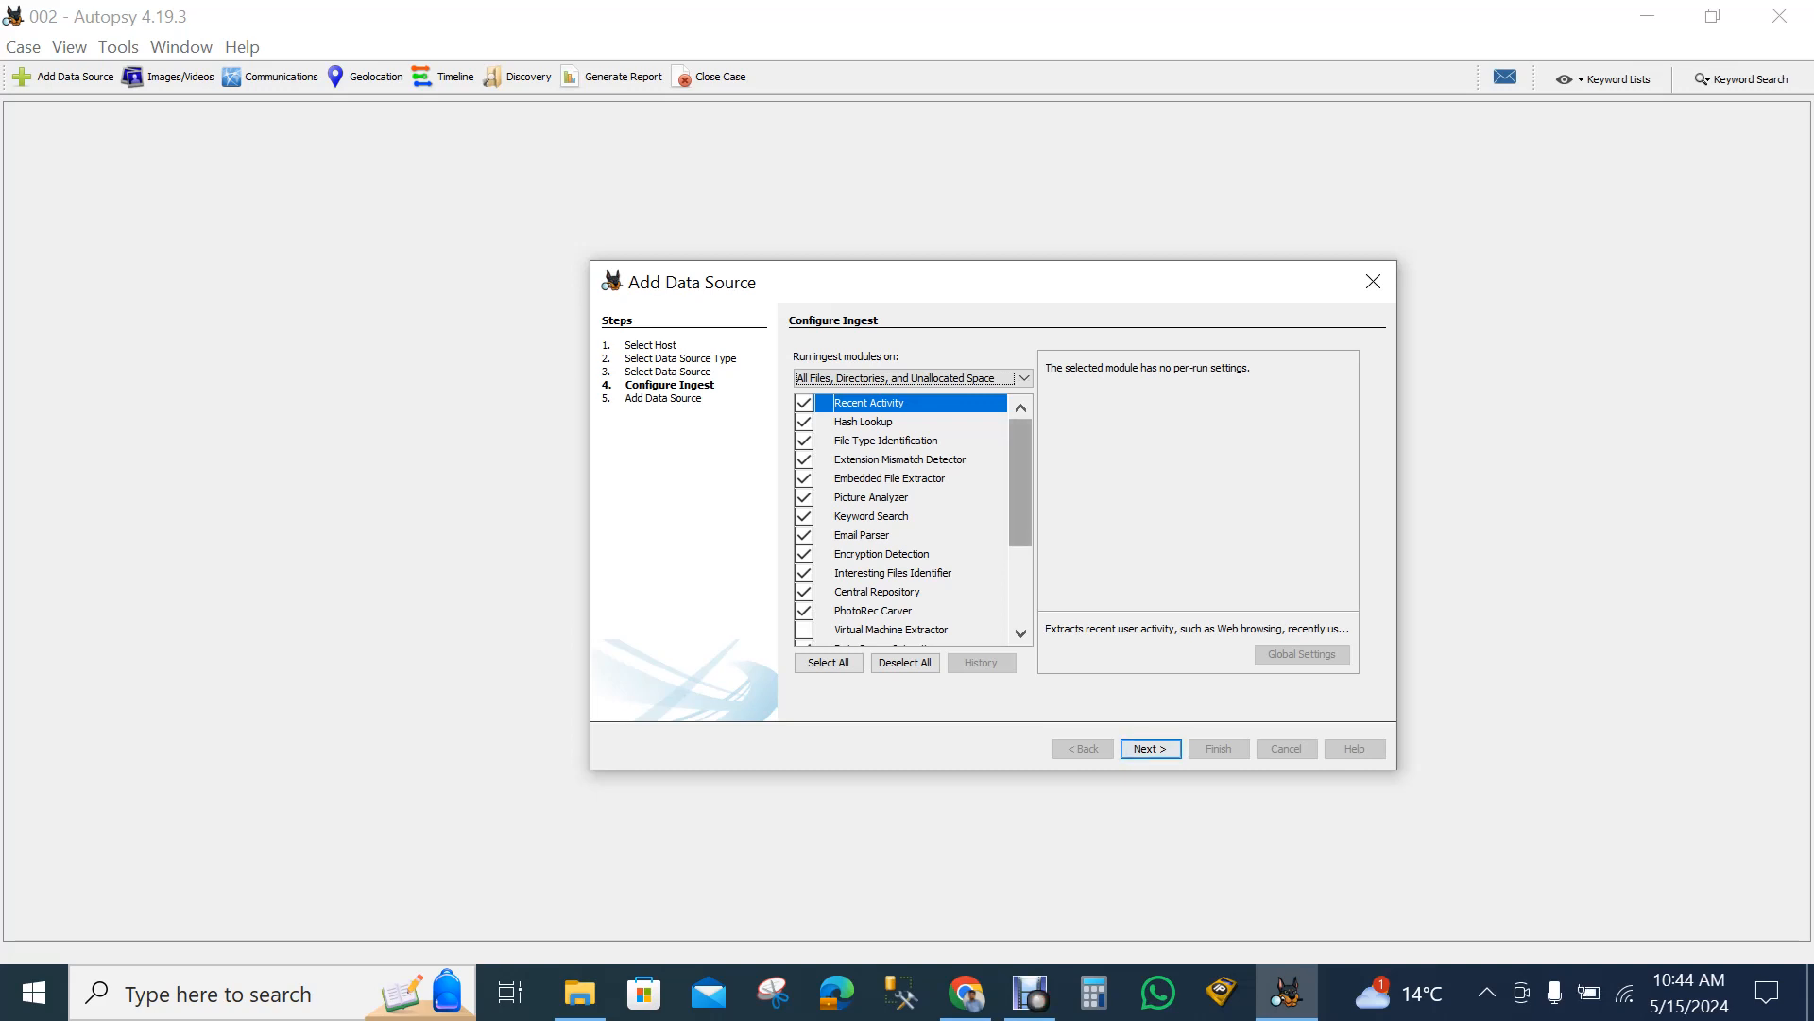
drag(1021, 483, 1020, 557)
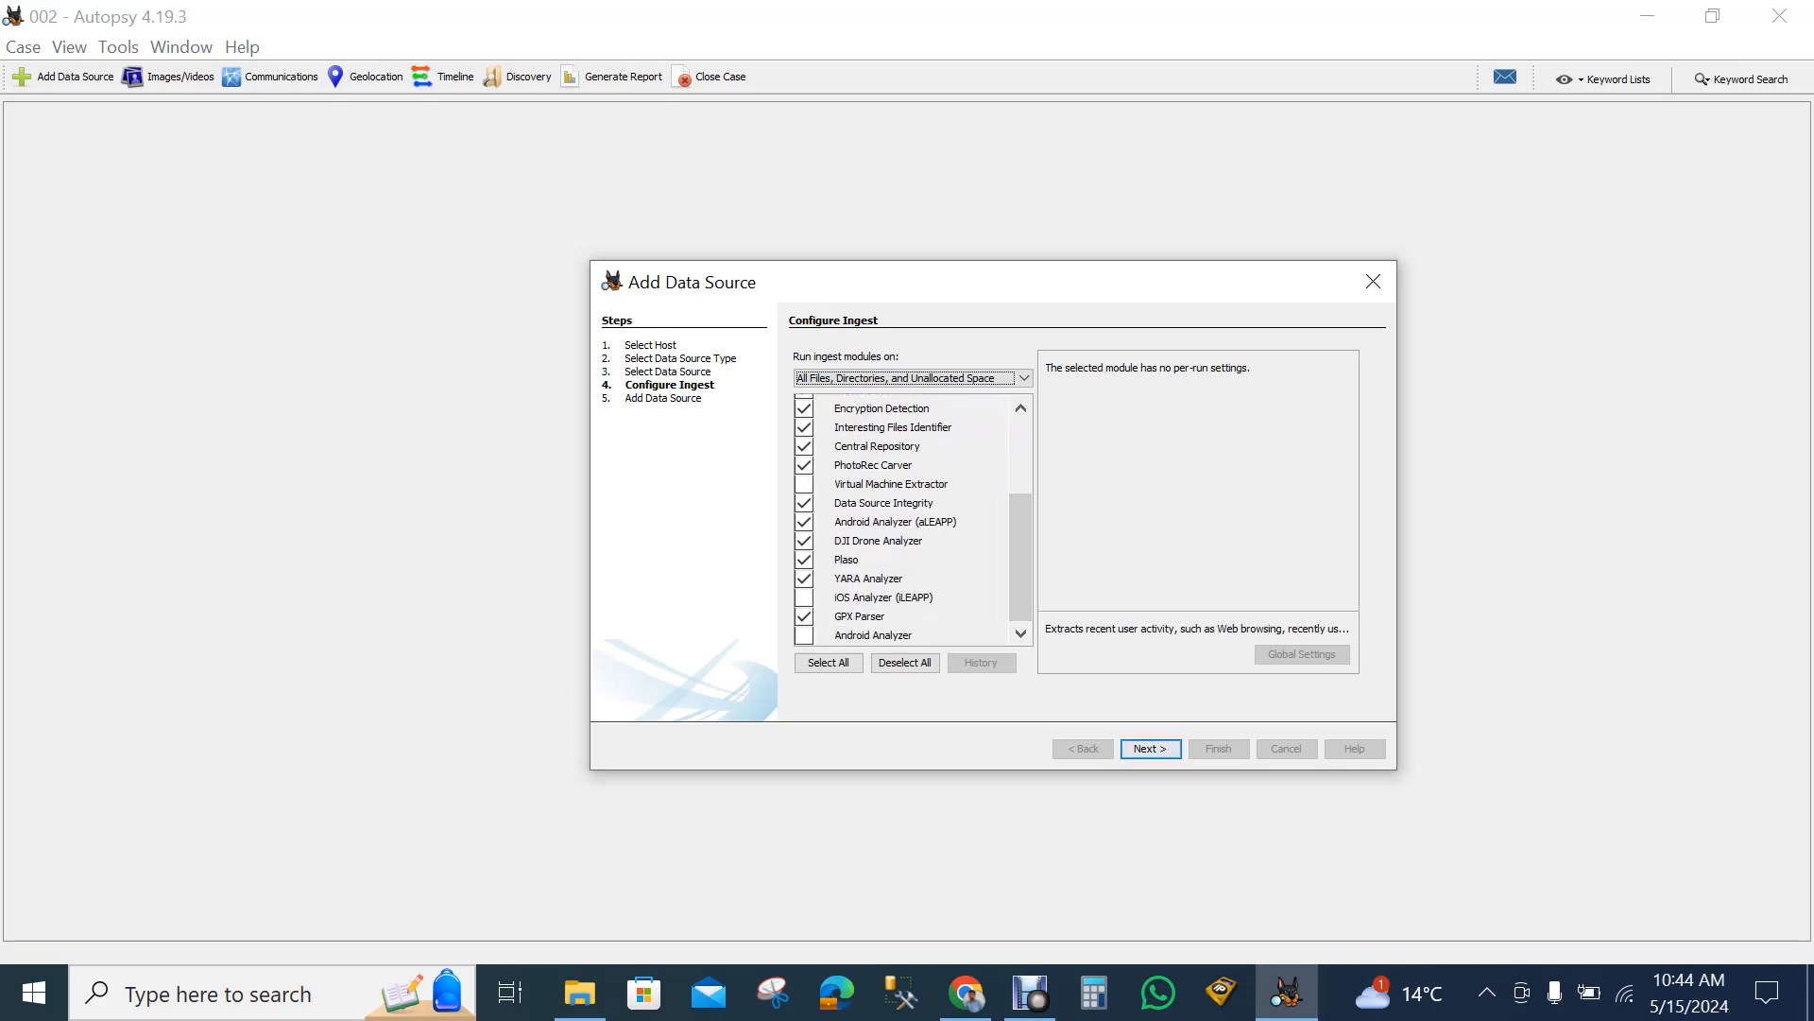
drag(1021, 557, 1021, 517)
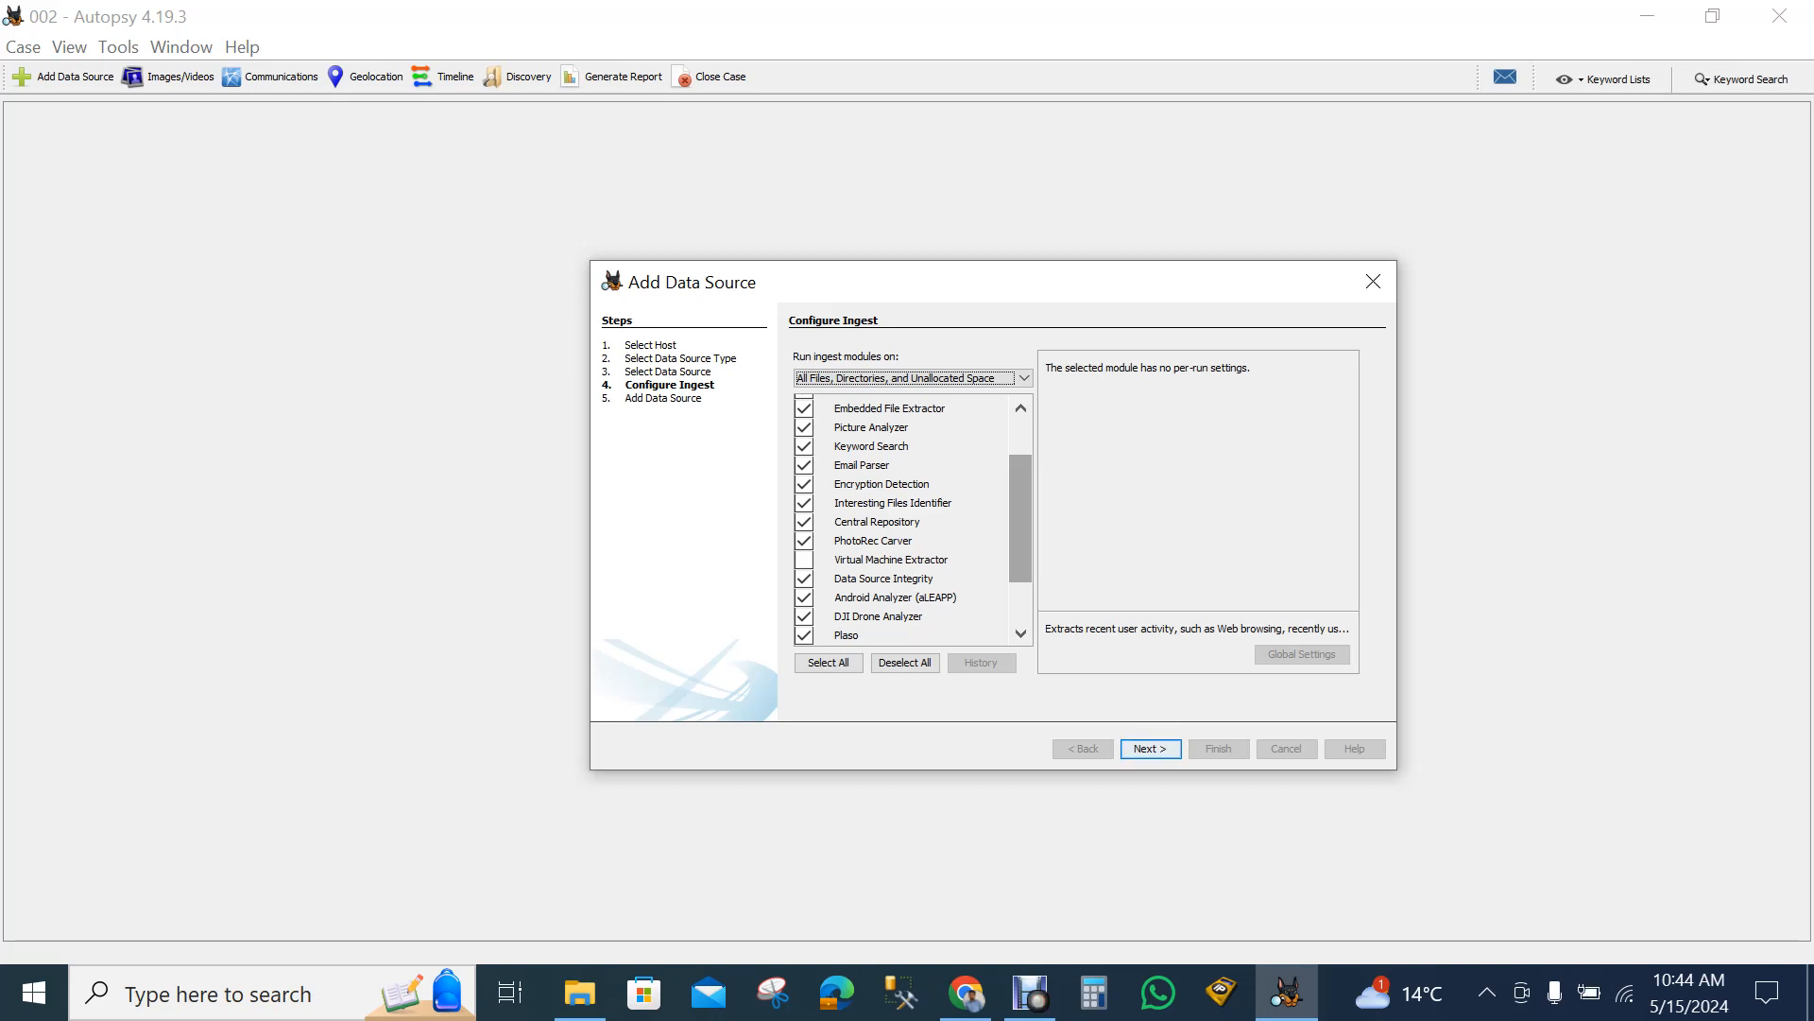
scroll(897, 520, down, 4)
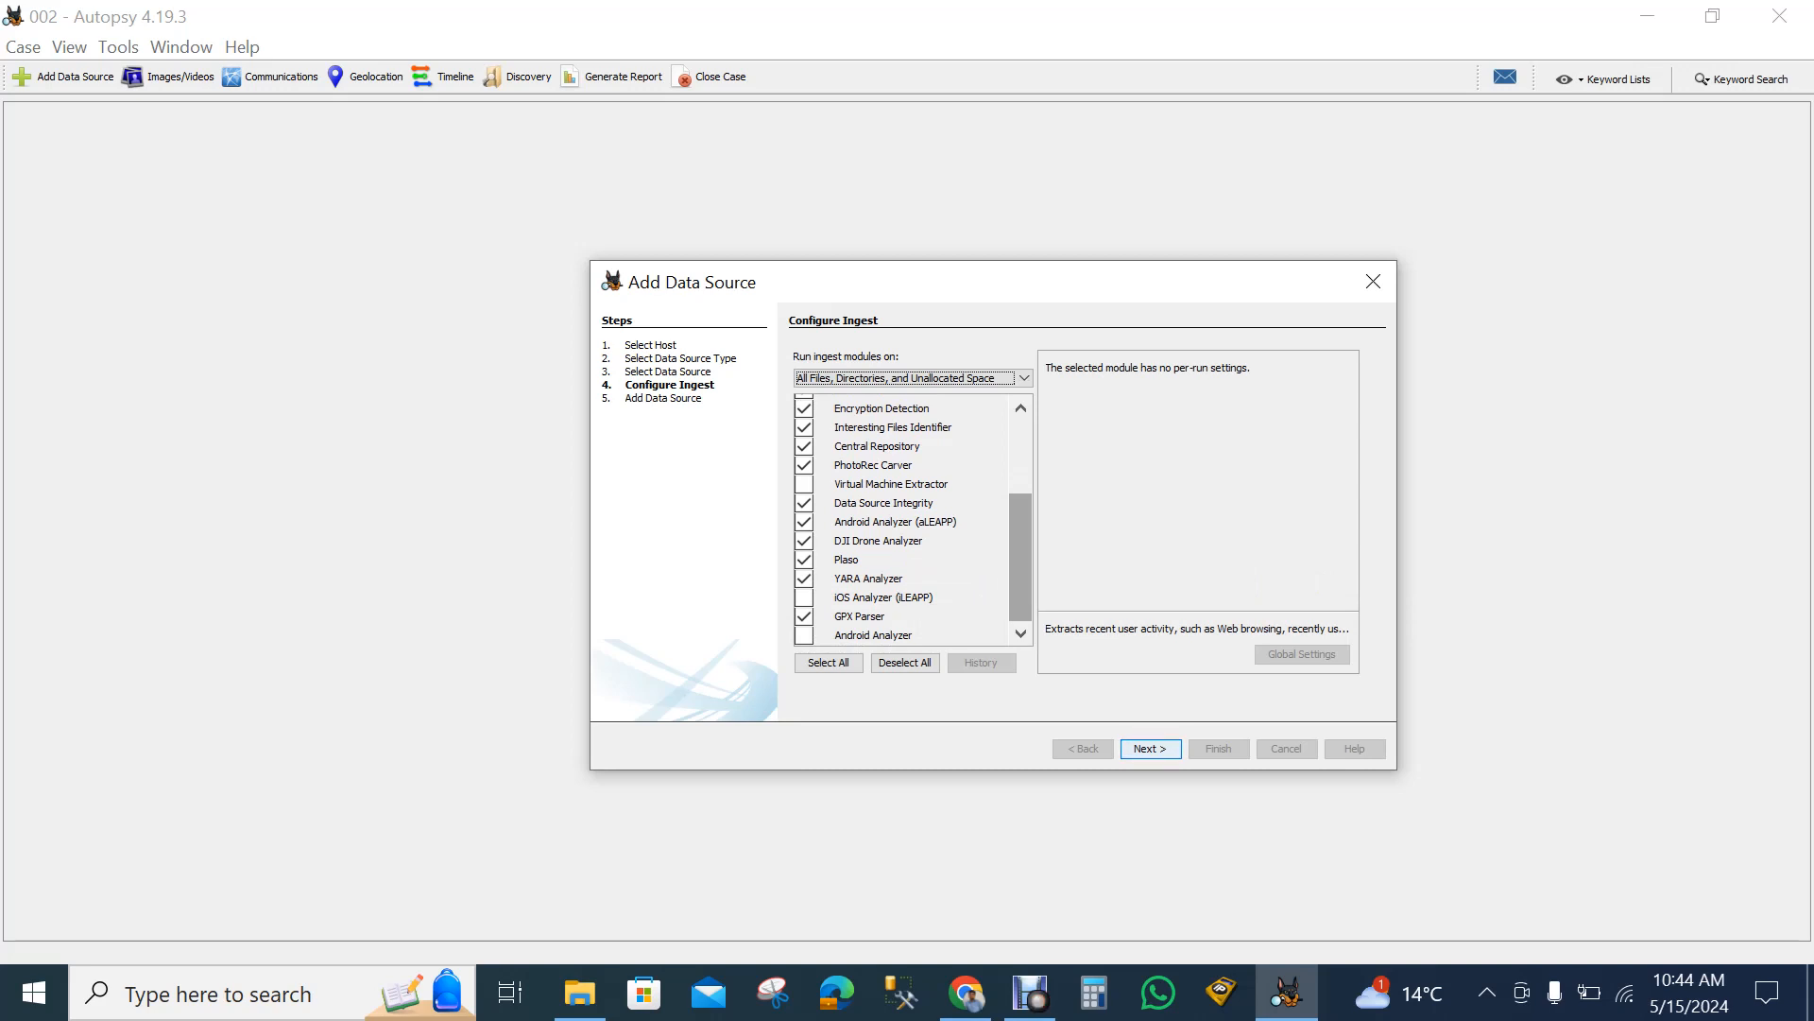
scroll(902, 520, up, 3)
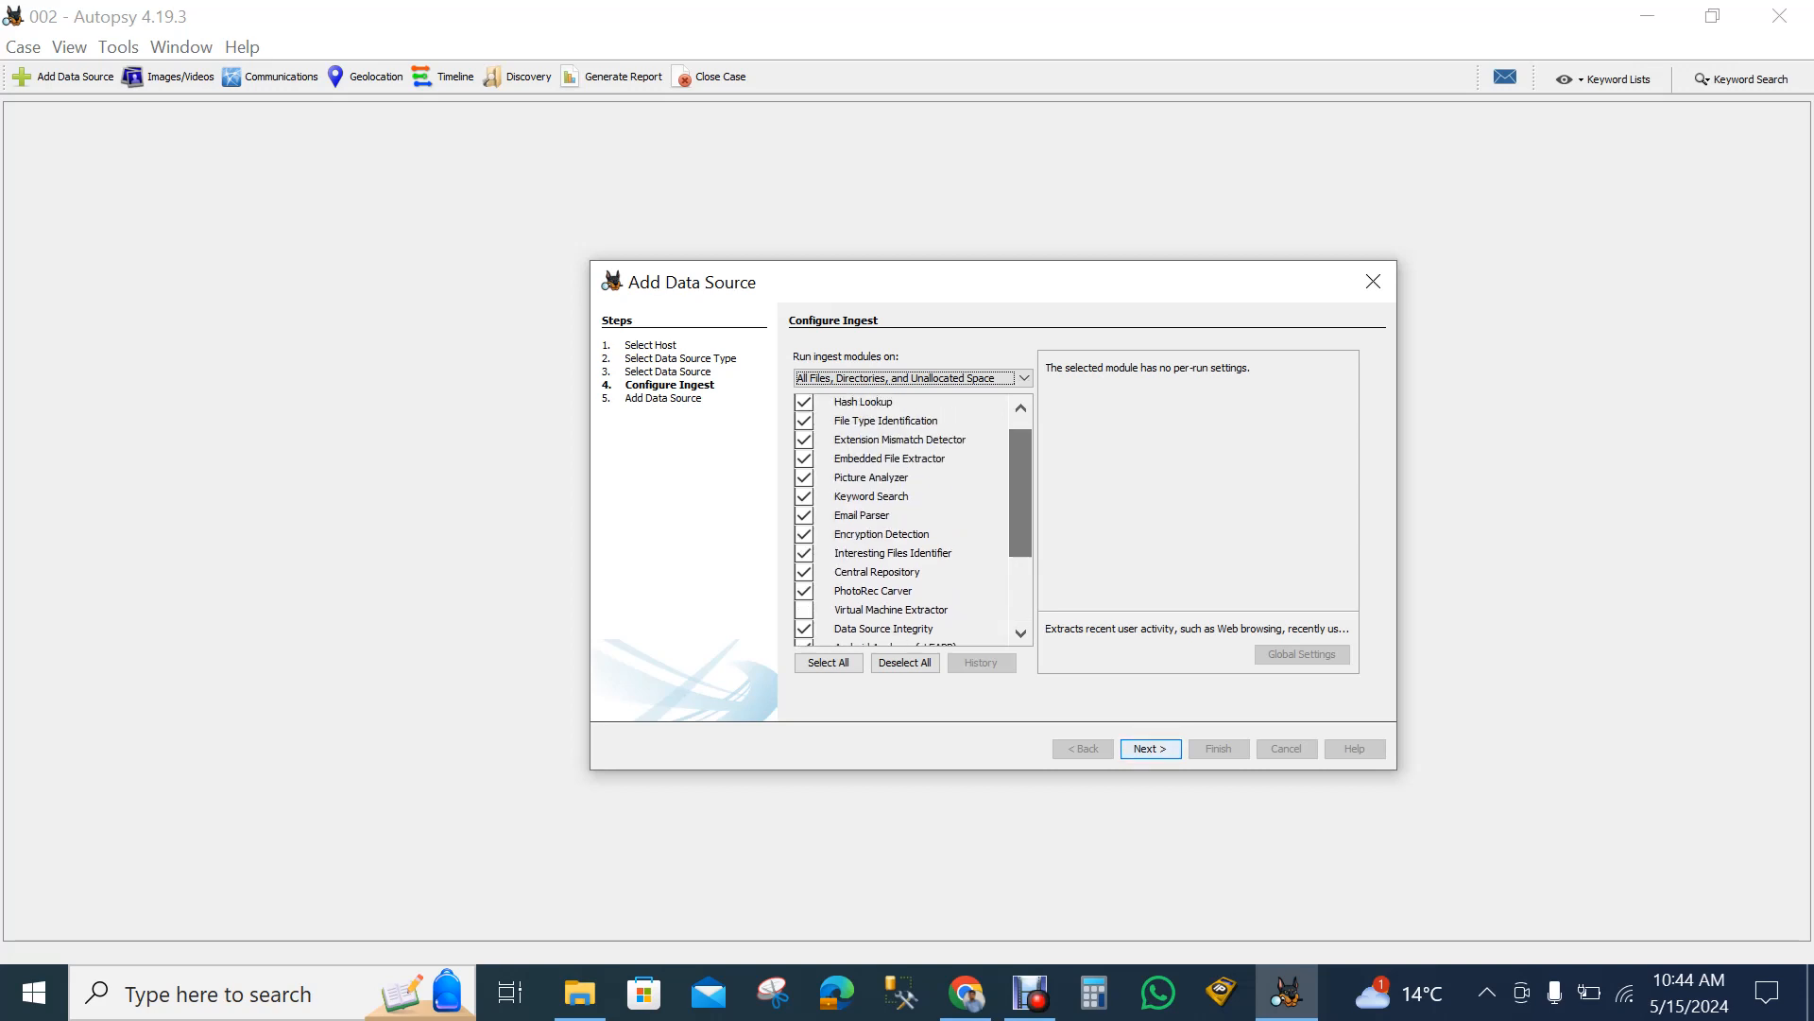
scroll(903, 520, up, 1)
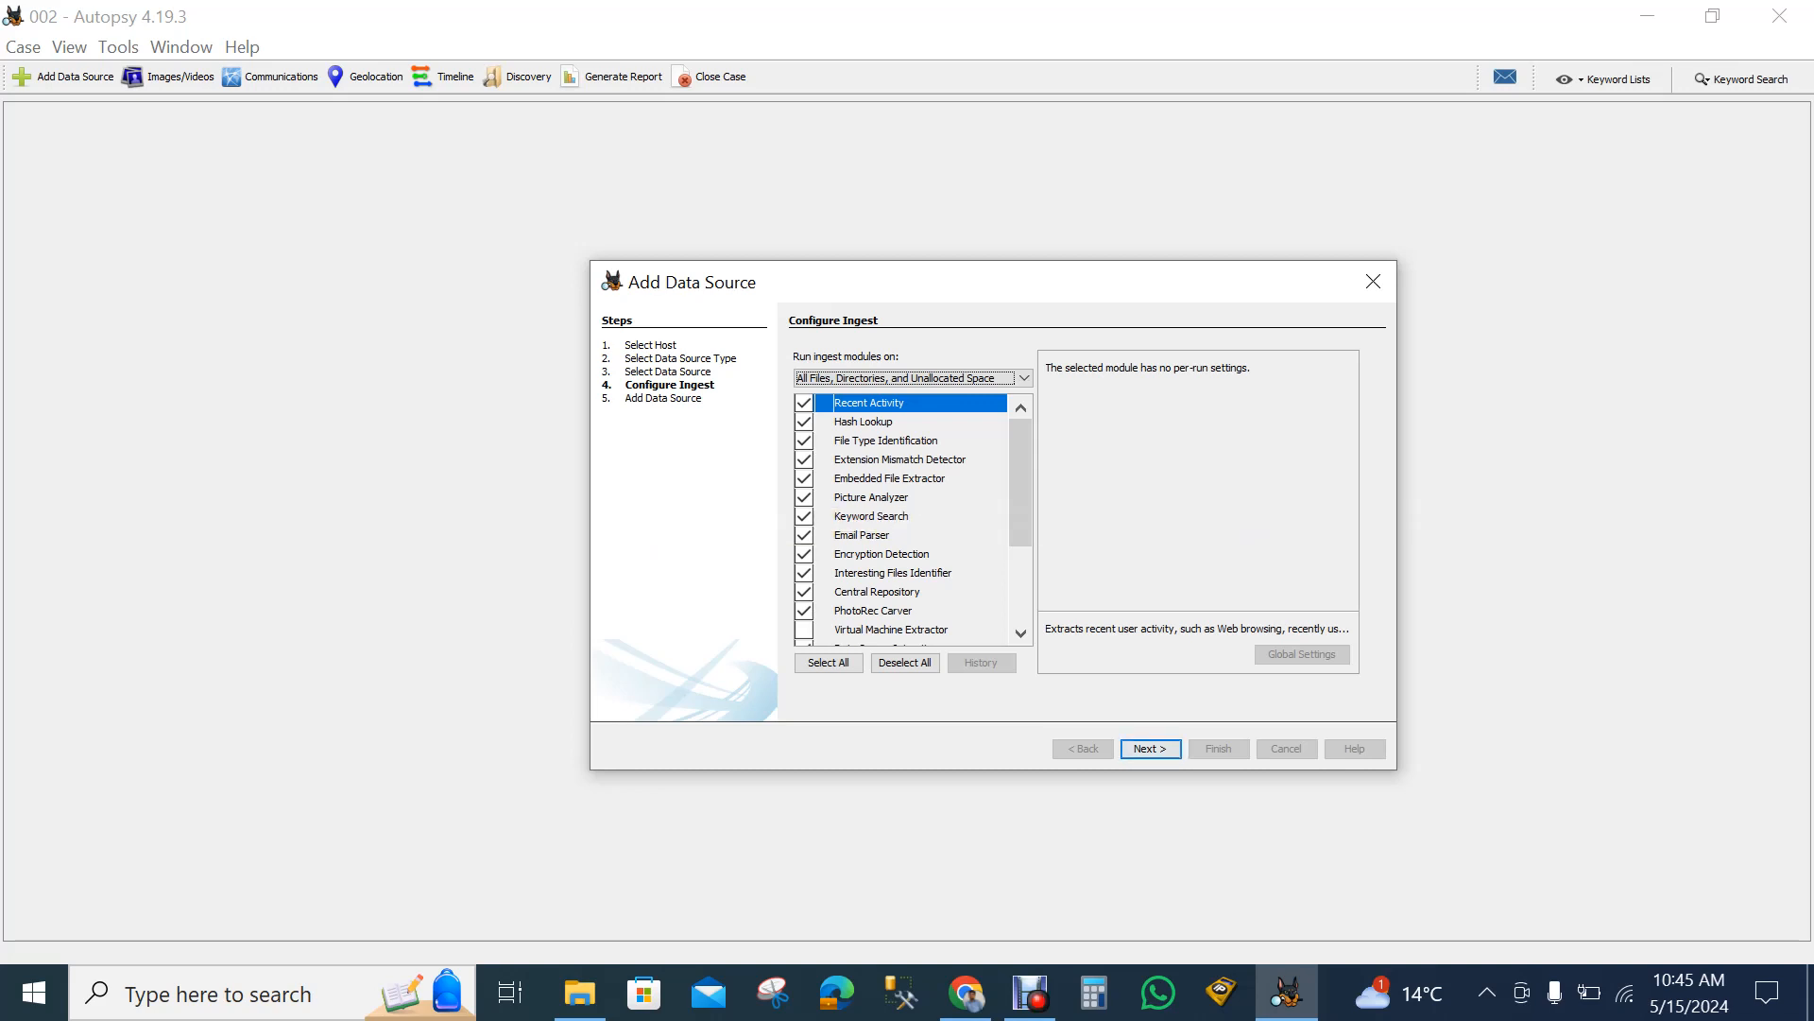
scroll(903, 520, down, 1)
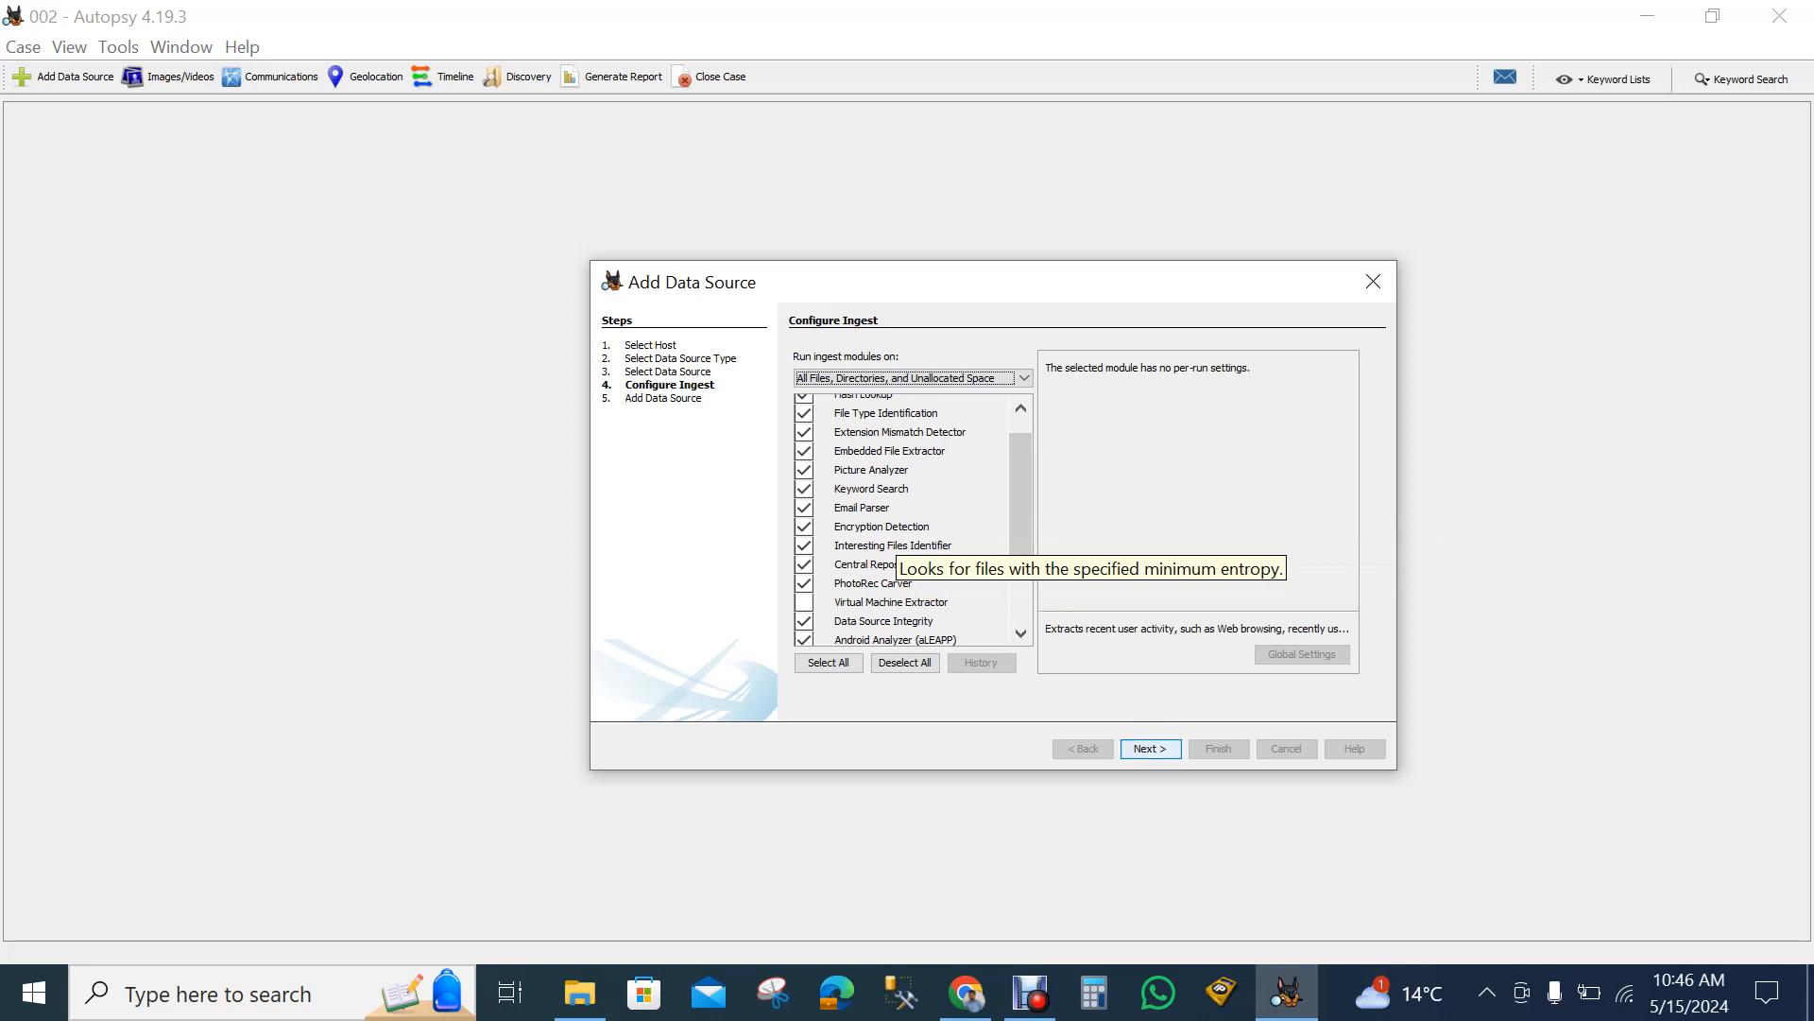
scroll(902, 520, down, 3)
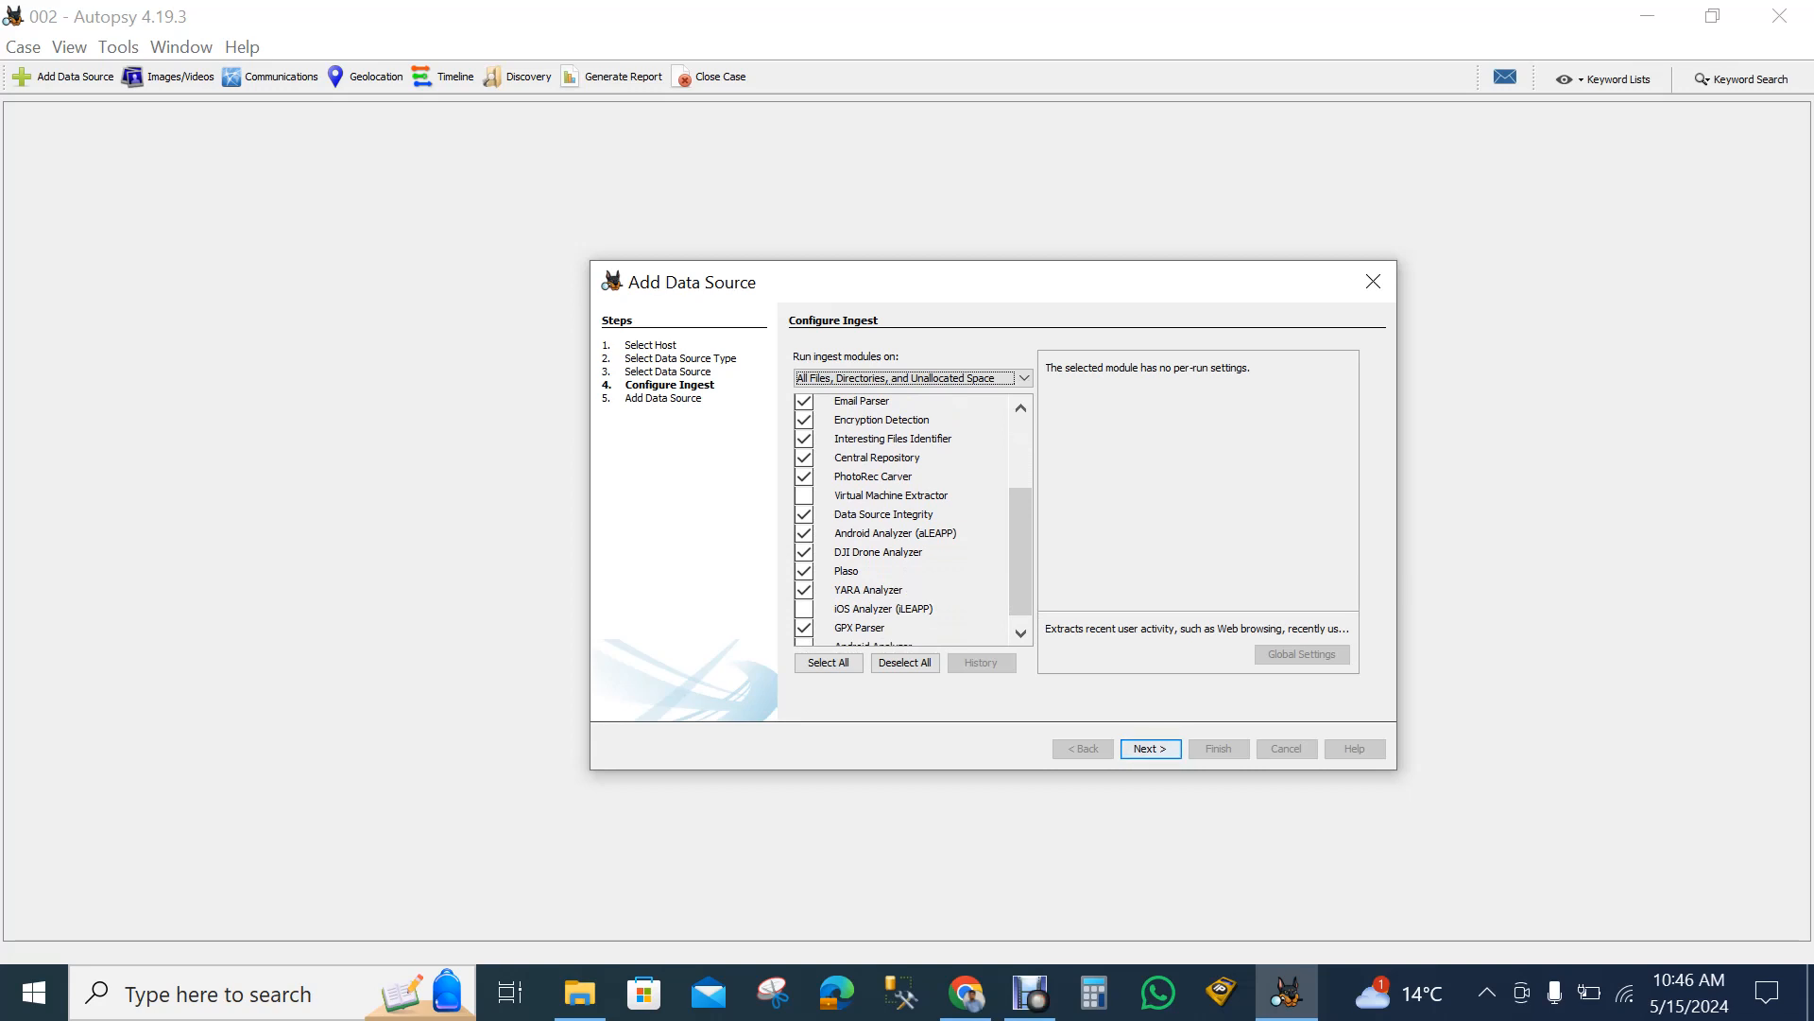
drag(1020, 551, 1021, 557)
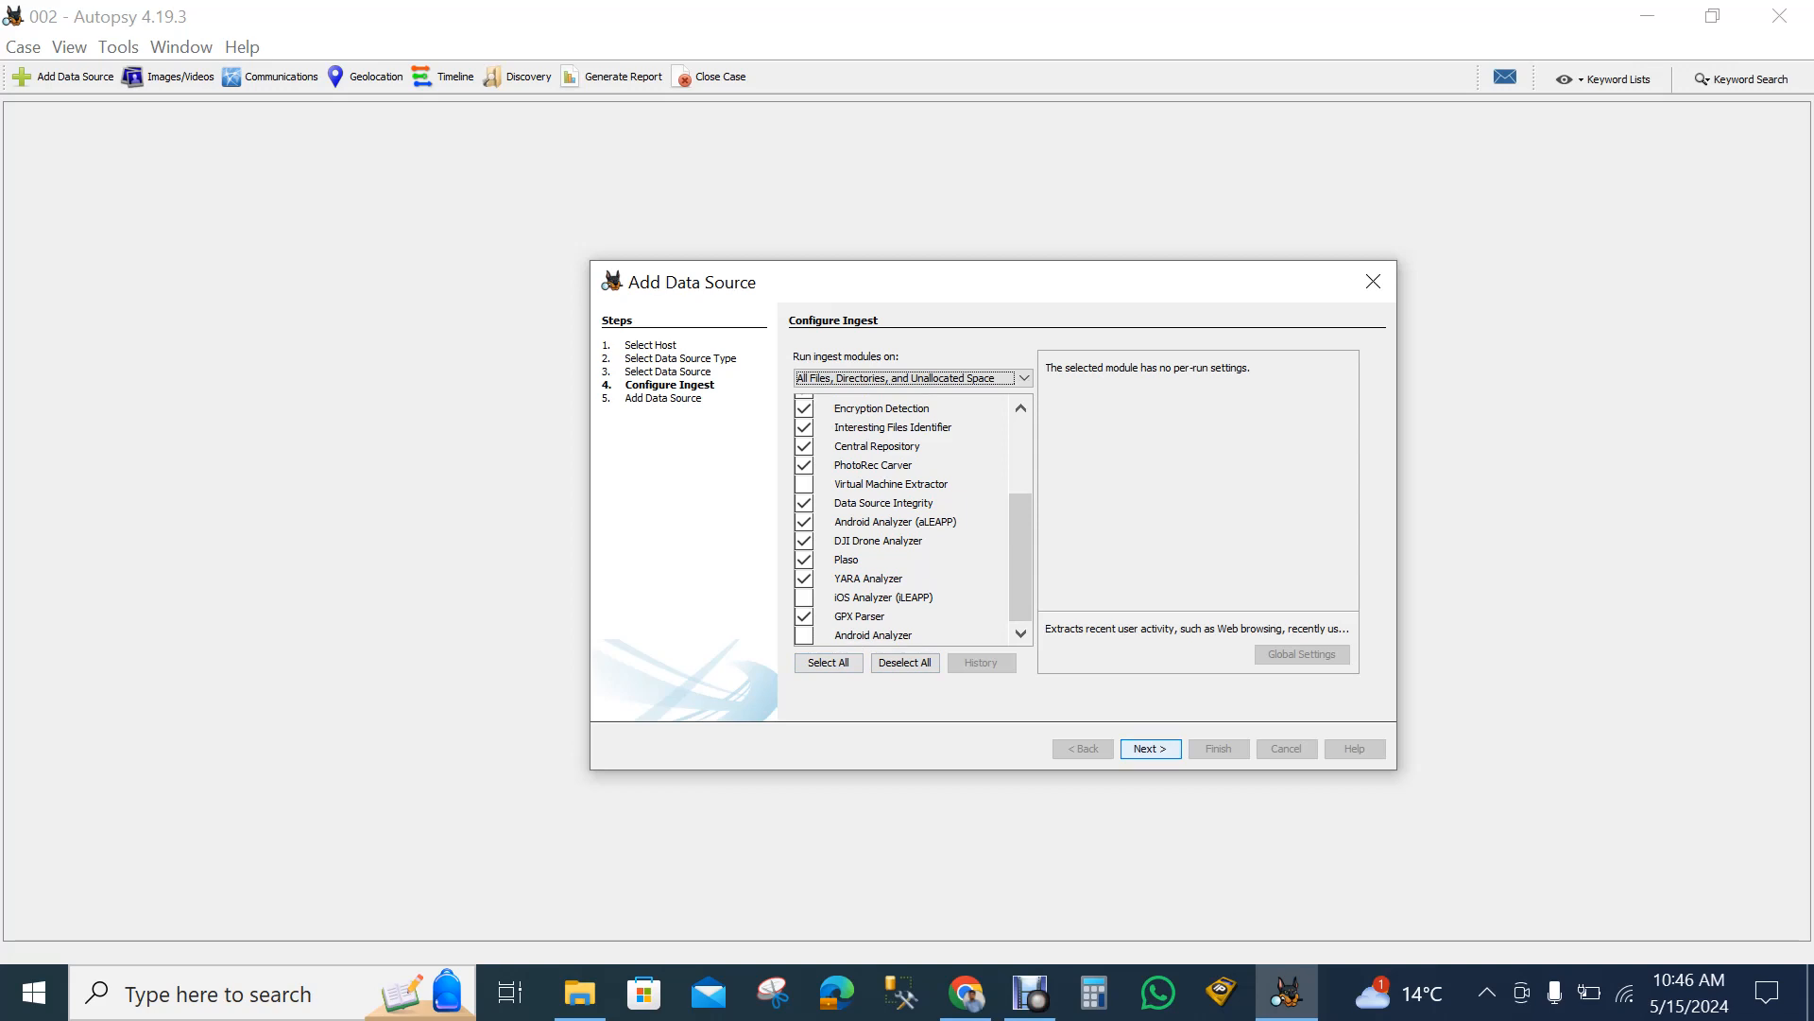
Add the data source with the preselected ingest modules and finish the wizard once it has been processed.
key(Tab)
key(Return)
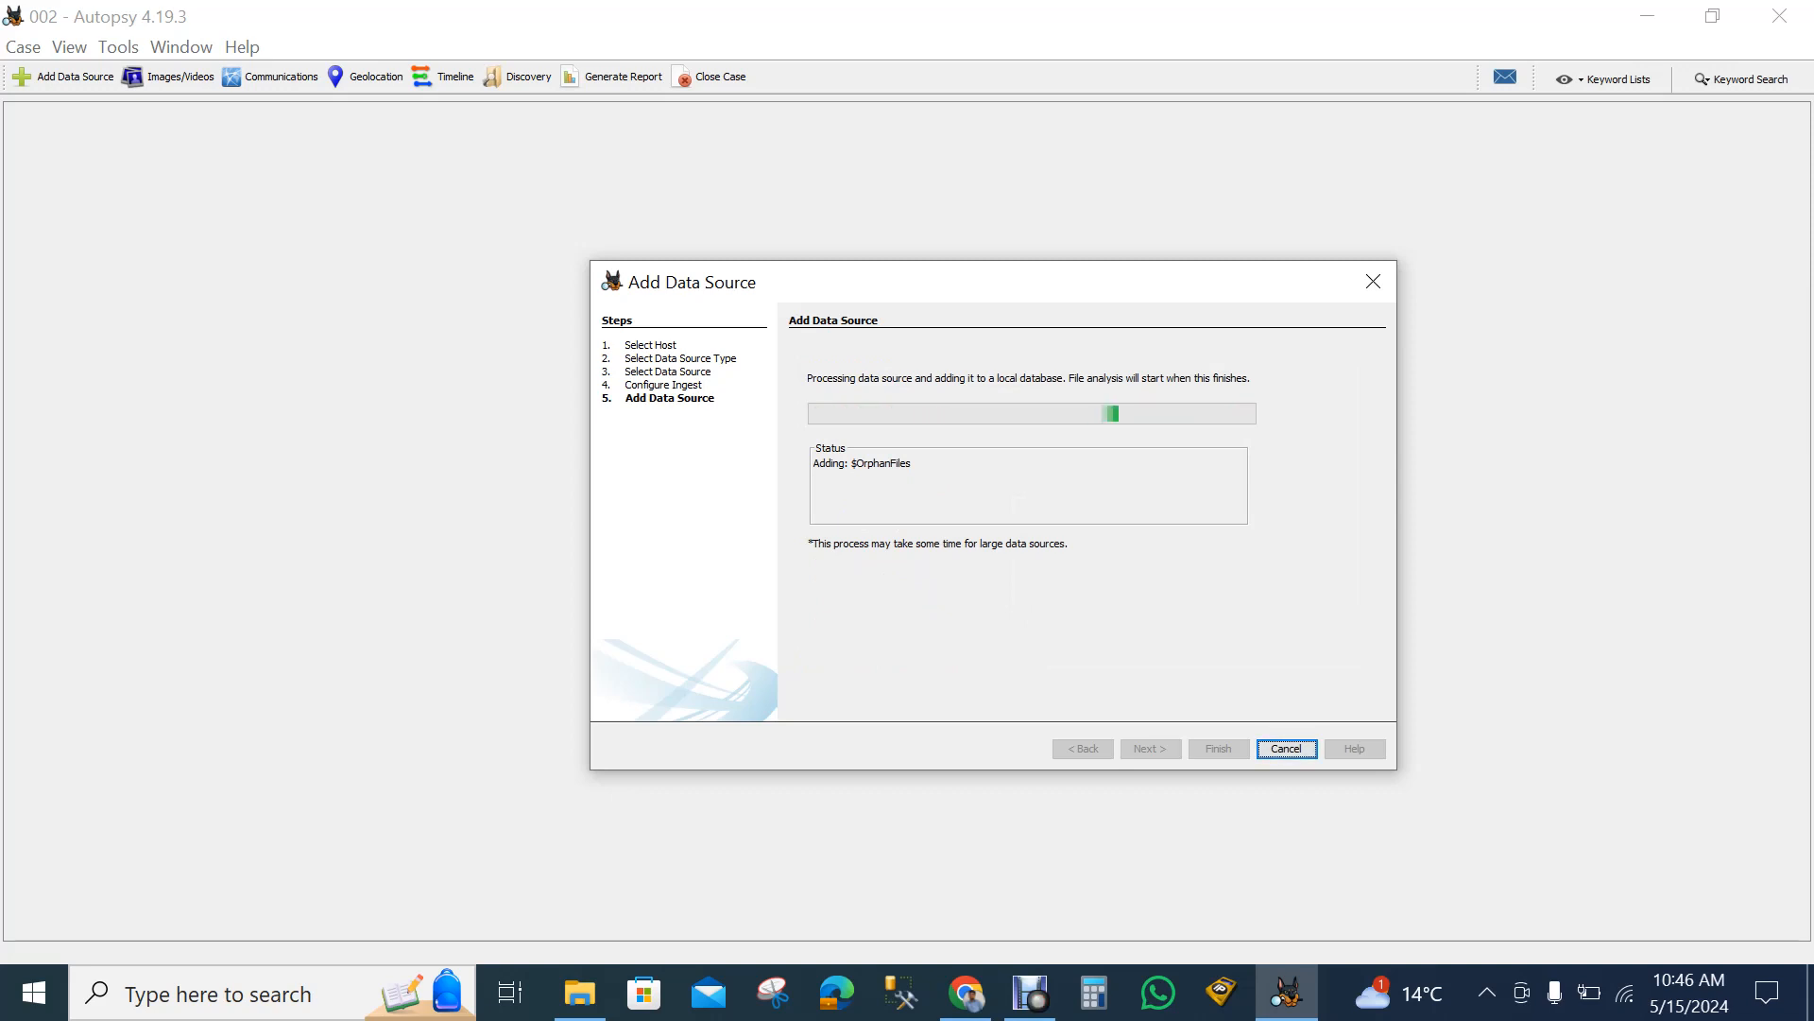
click(1030, 992)
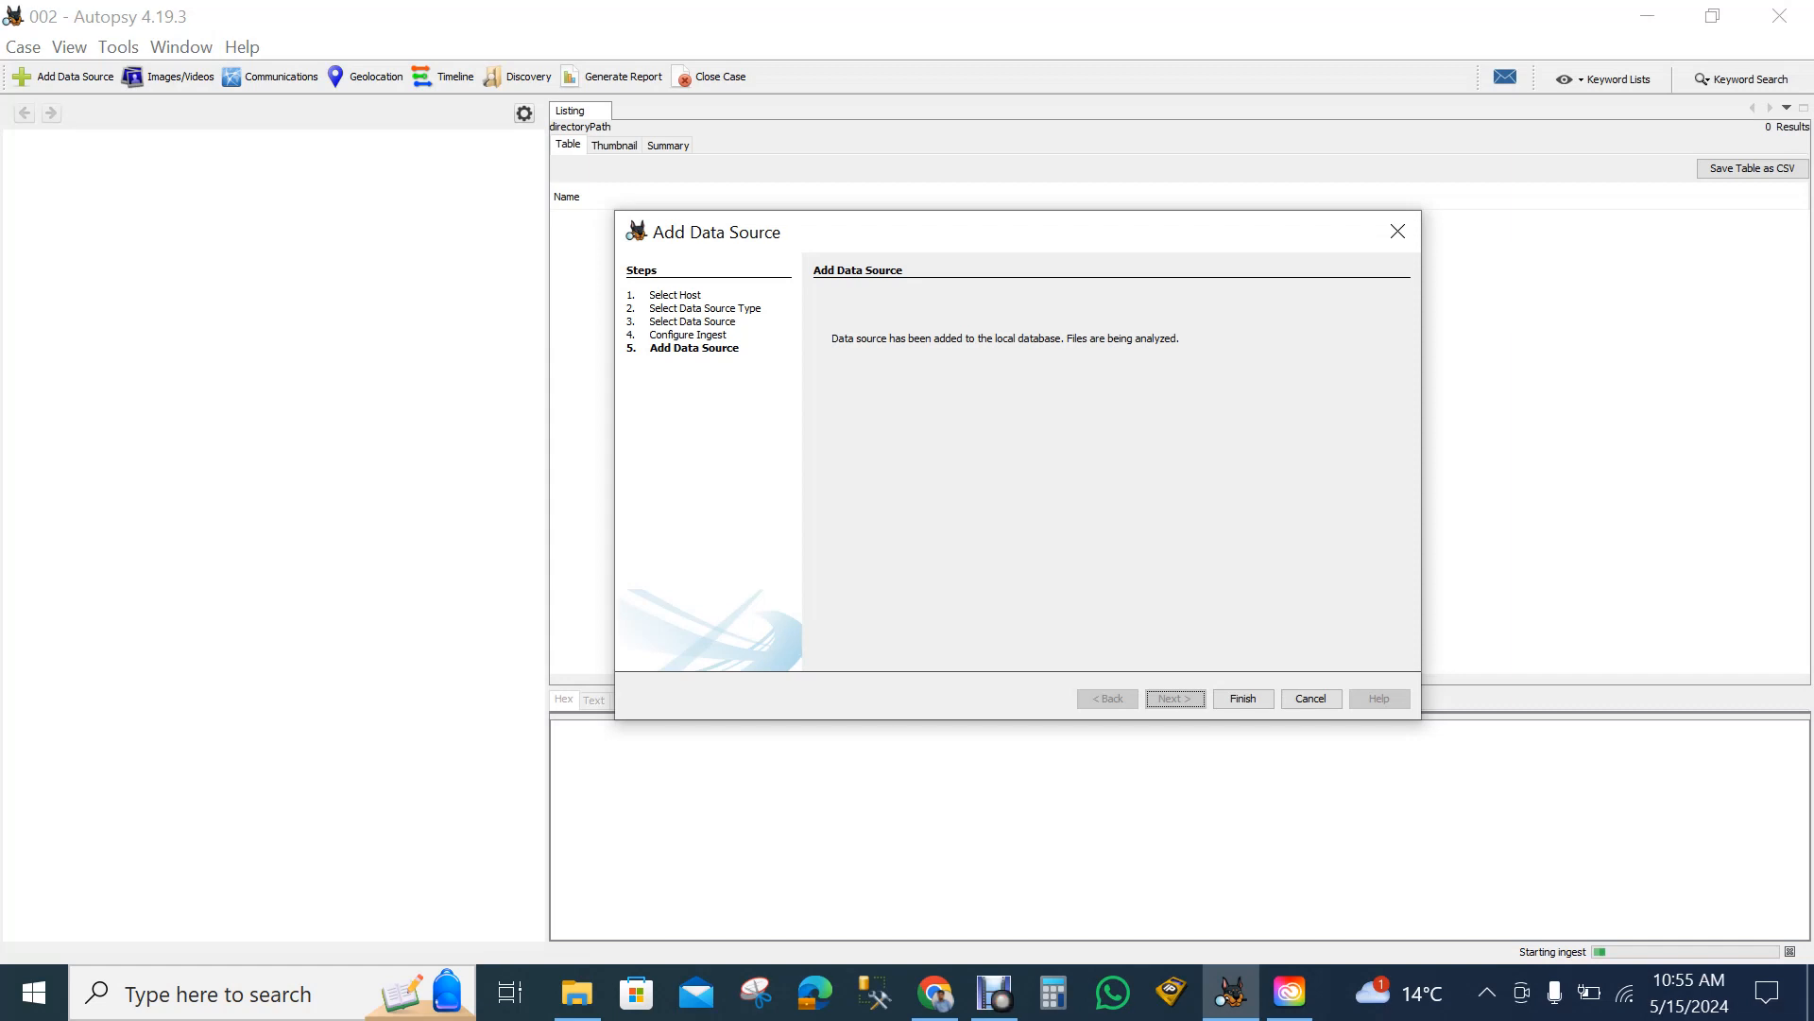
key(Return)
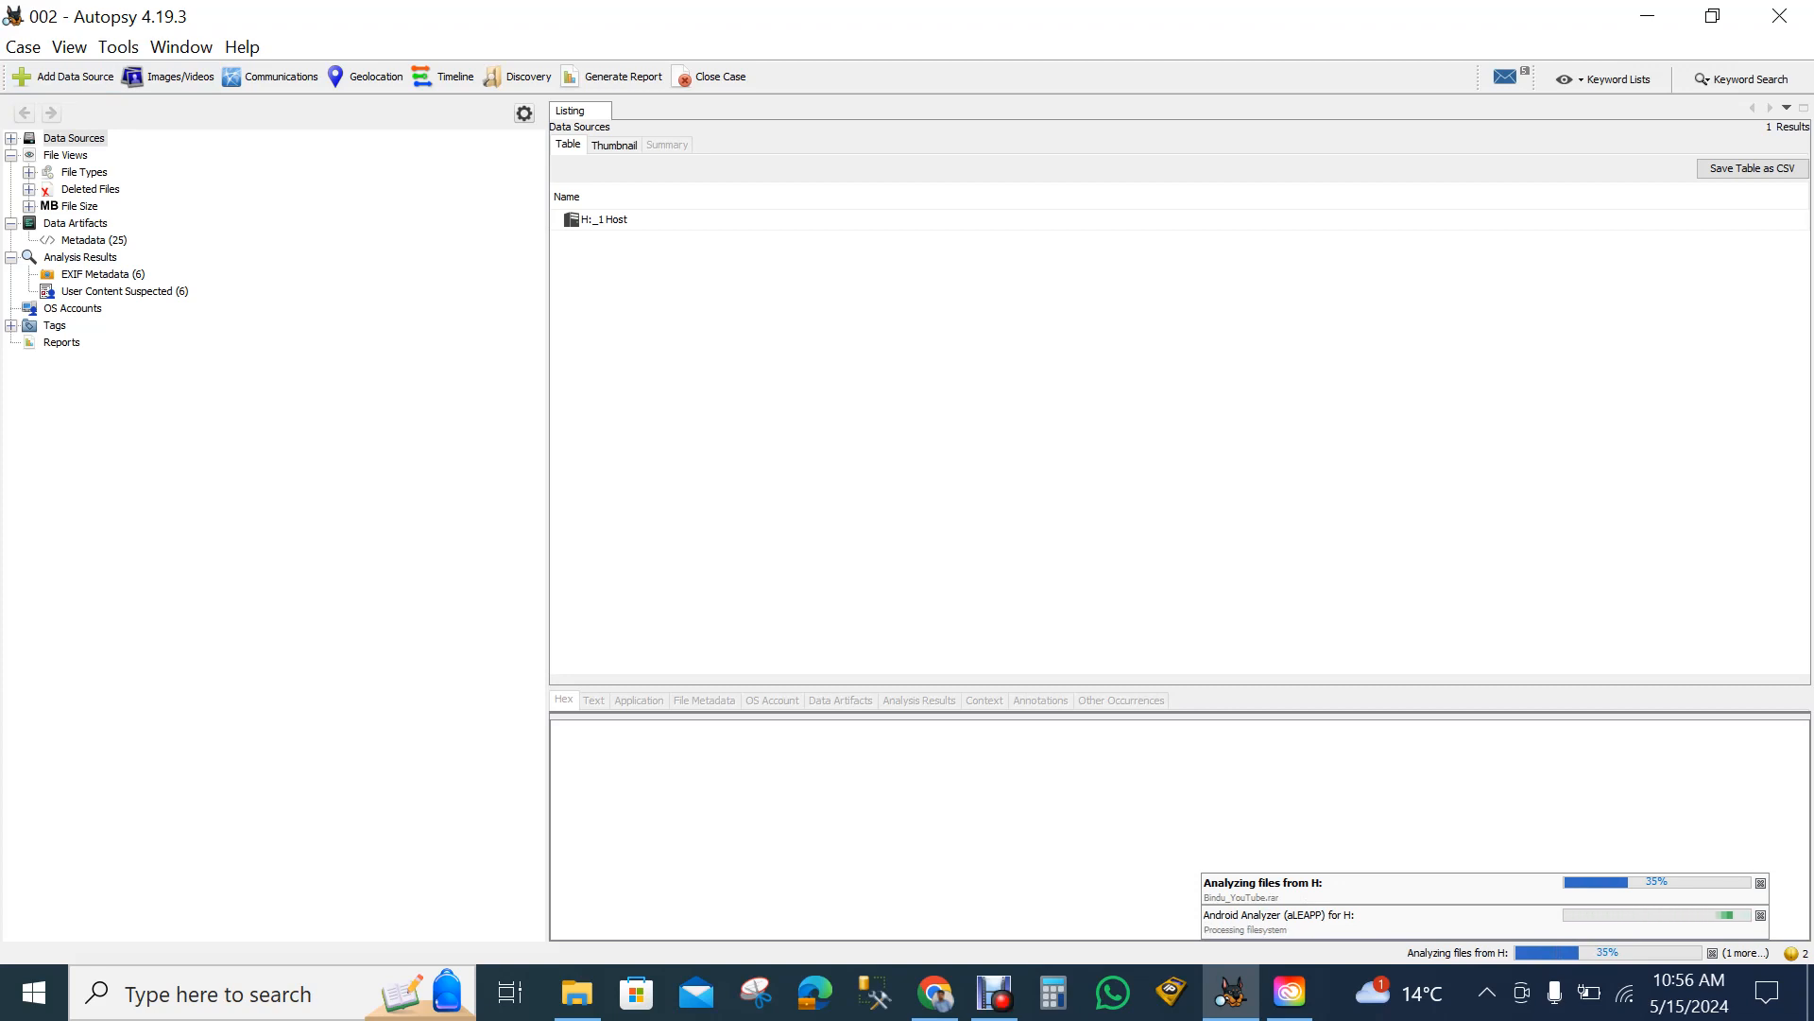
List all deleted files under File Views and view the deleted file Education qualification.pdf.
click(29, 189)
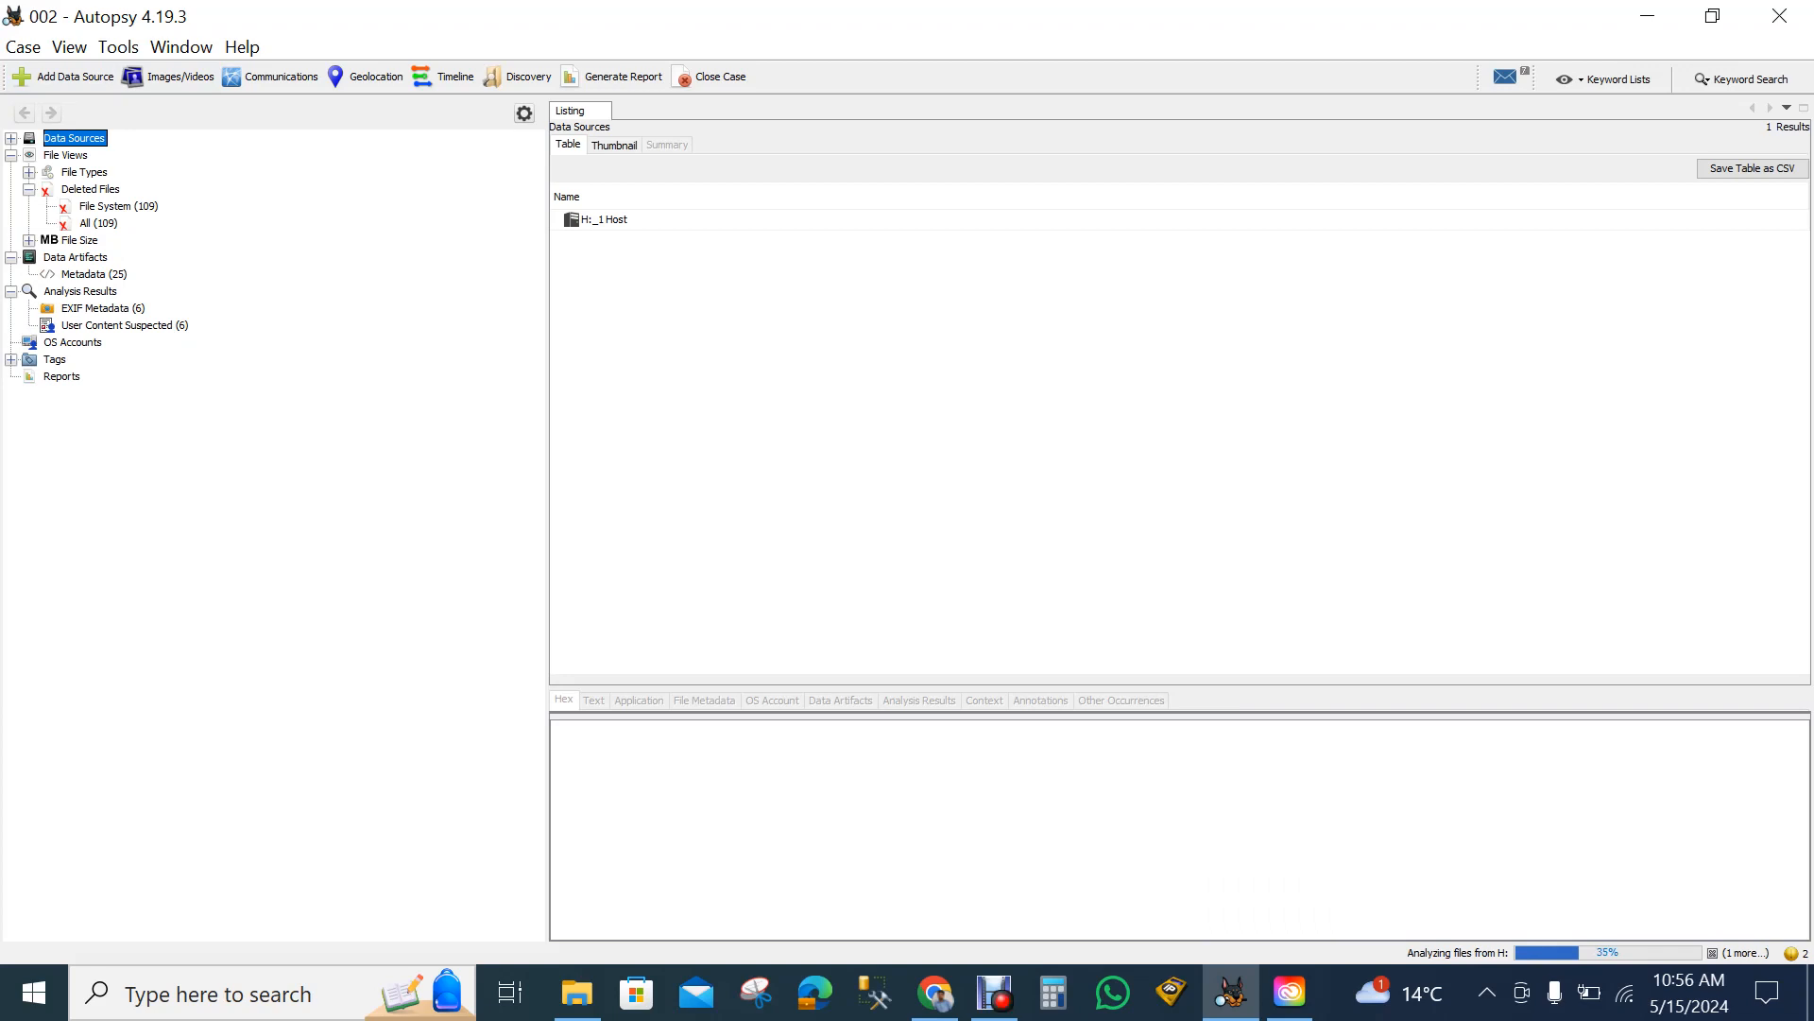
click(98, 223)
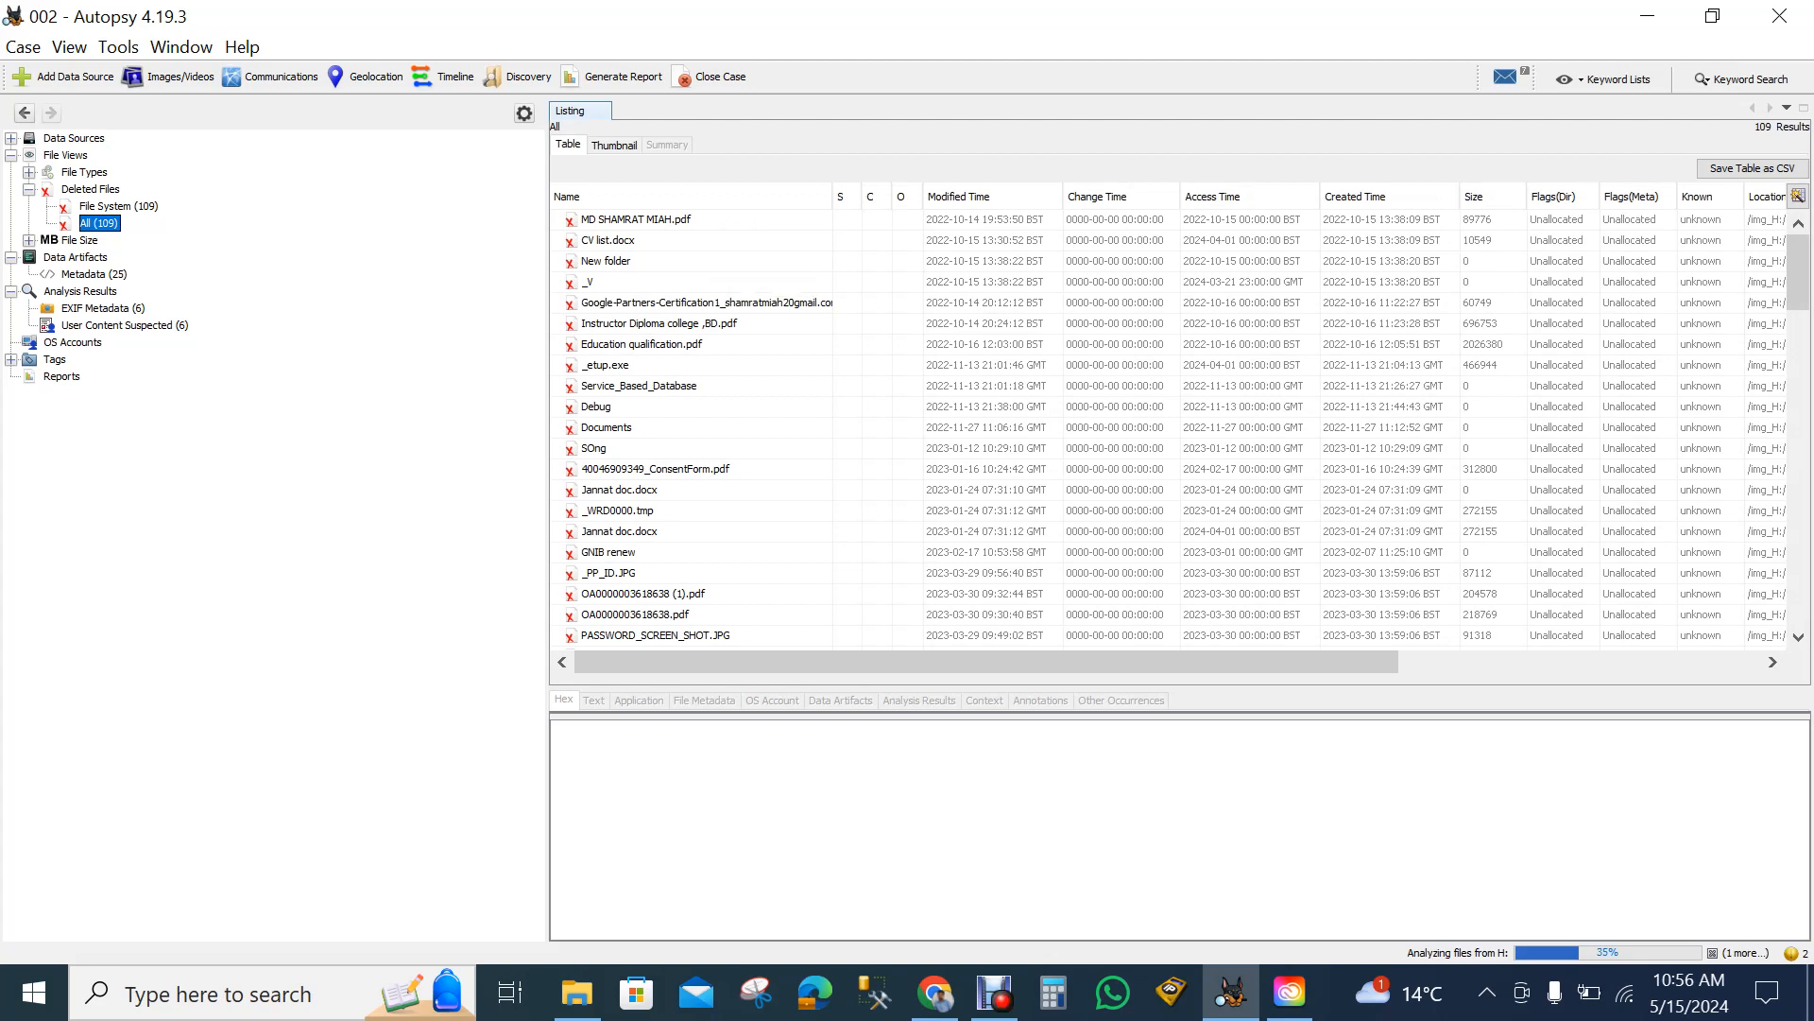
click(641, 344)
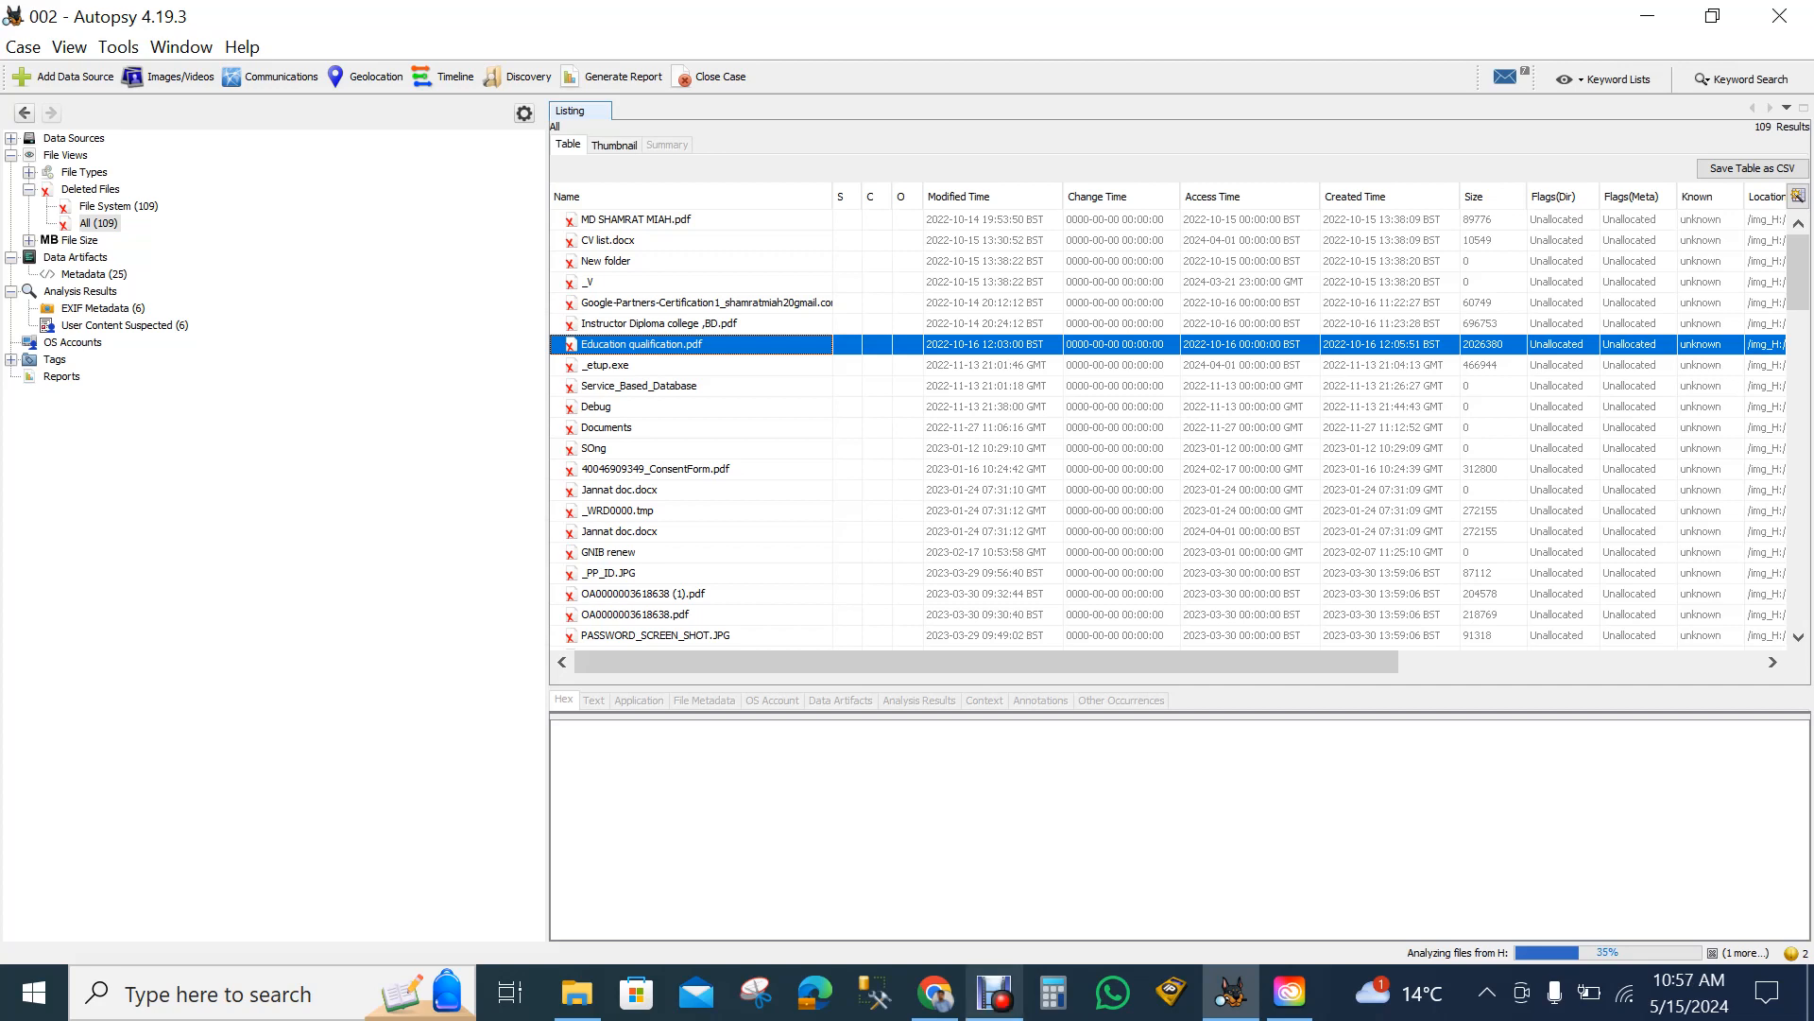
click(994, 993)
click(813, 744)
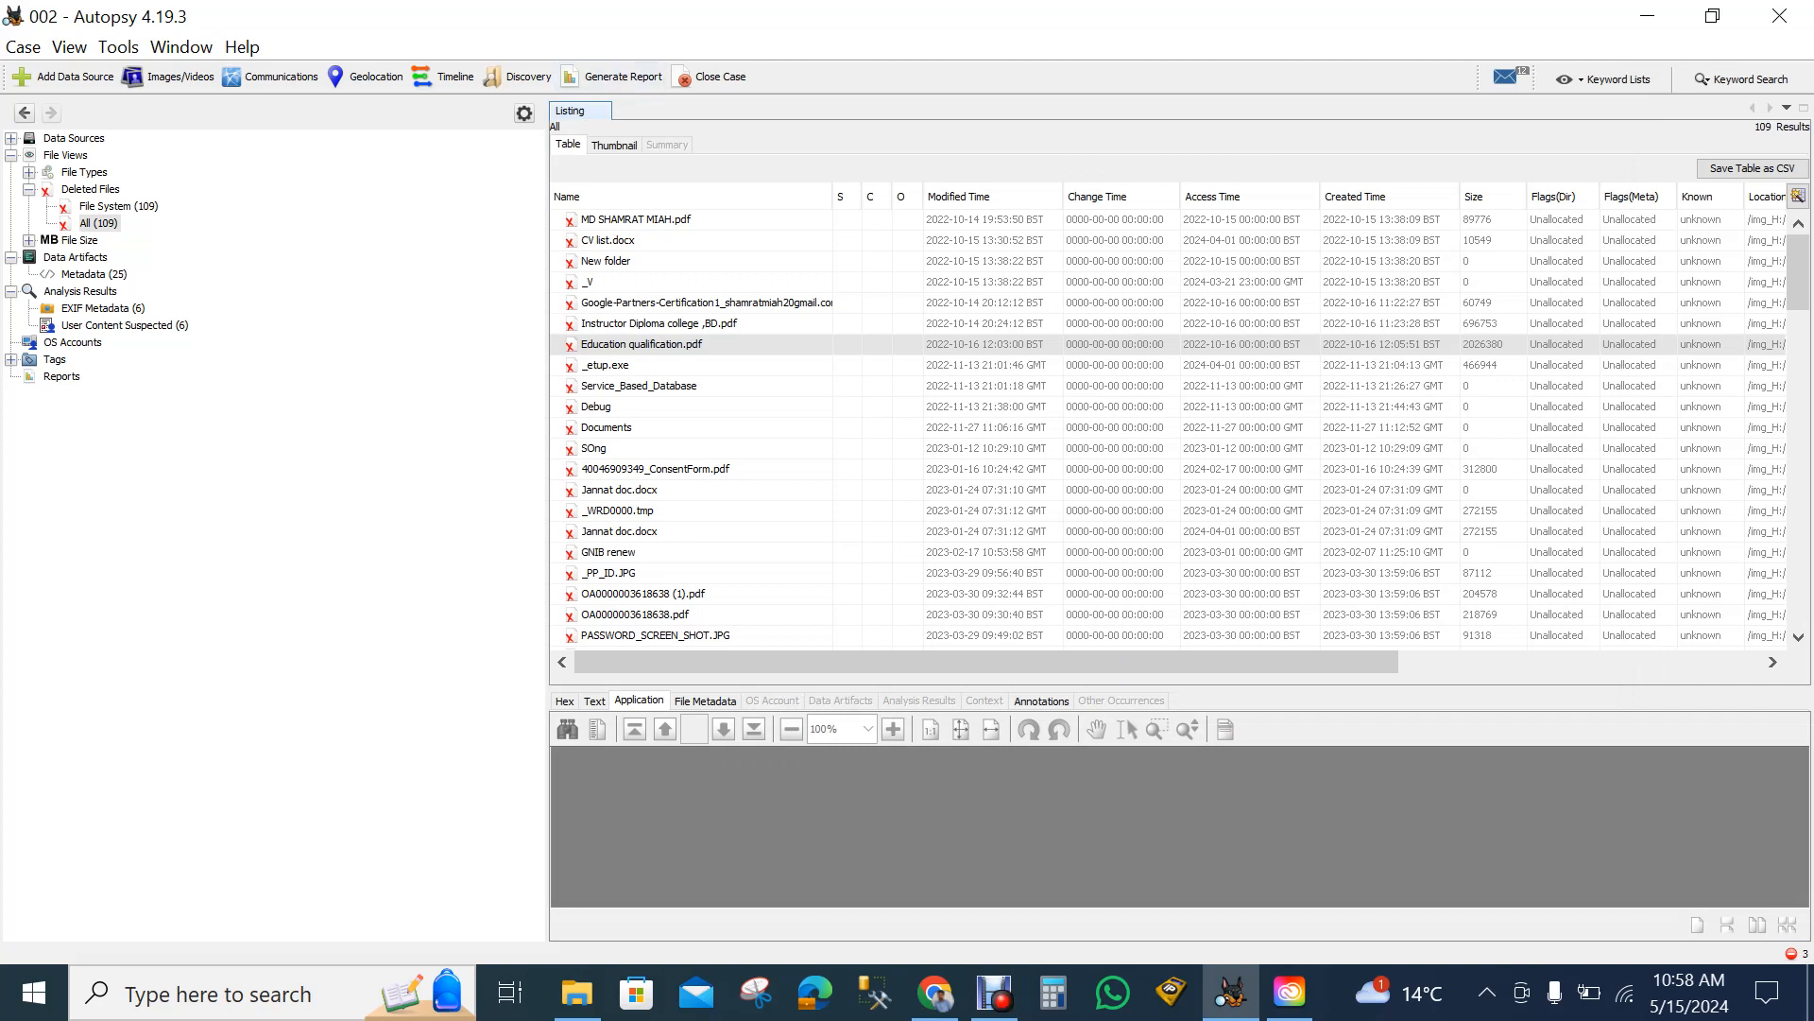
Dismiss the Adobe Creative Cloud and MiniTool ShadowMaker pop-ups on the desktop and open This PC in File Explorer.
click(1647, 15)
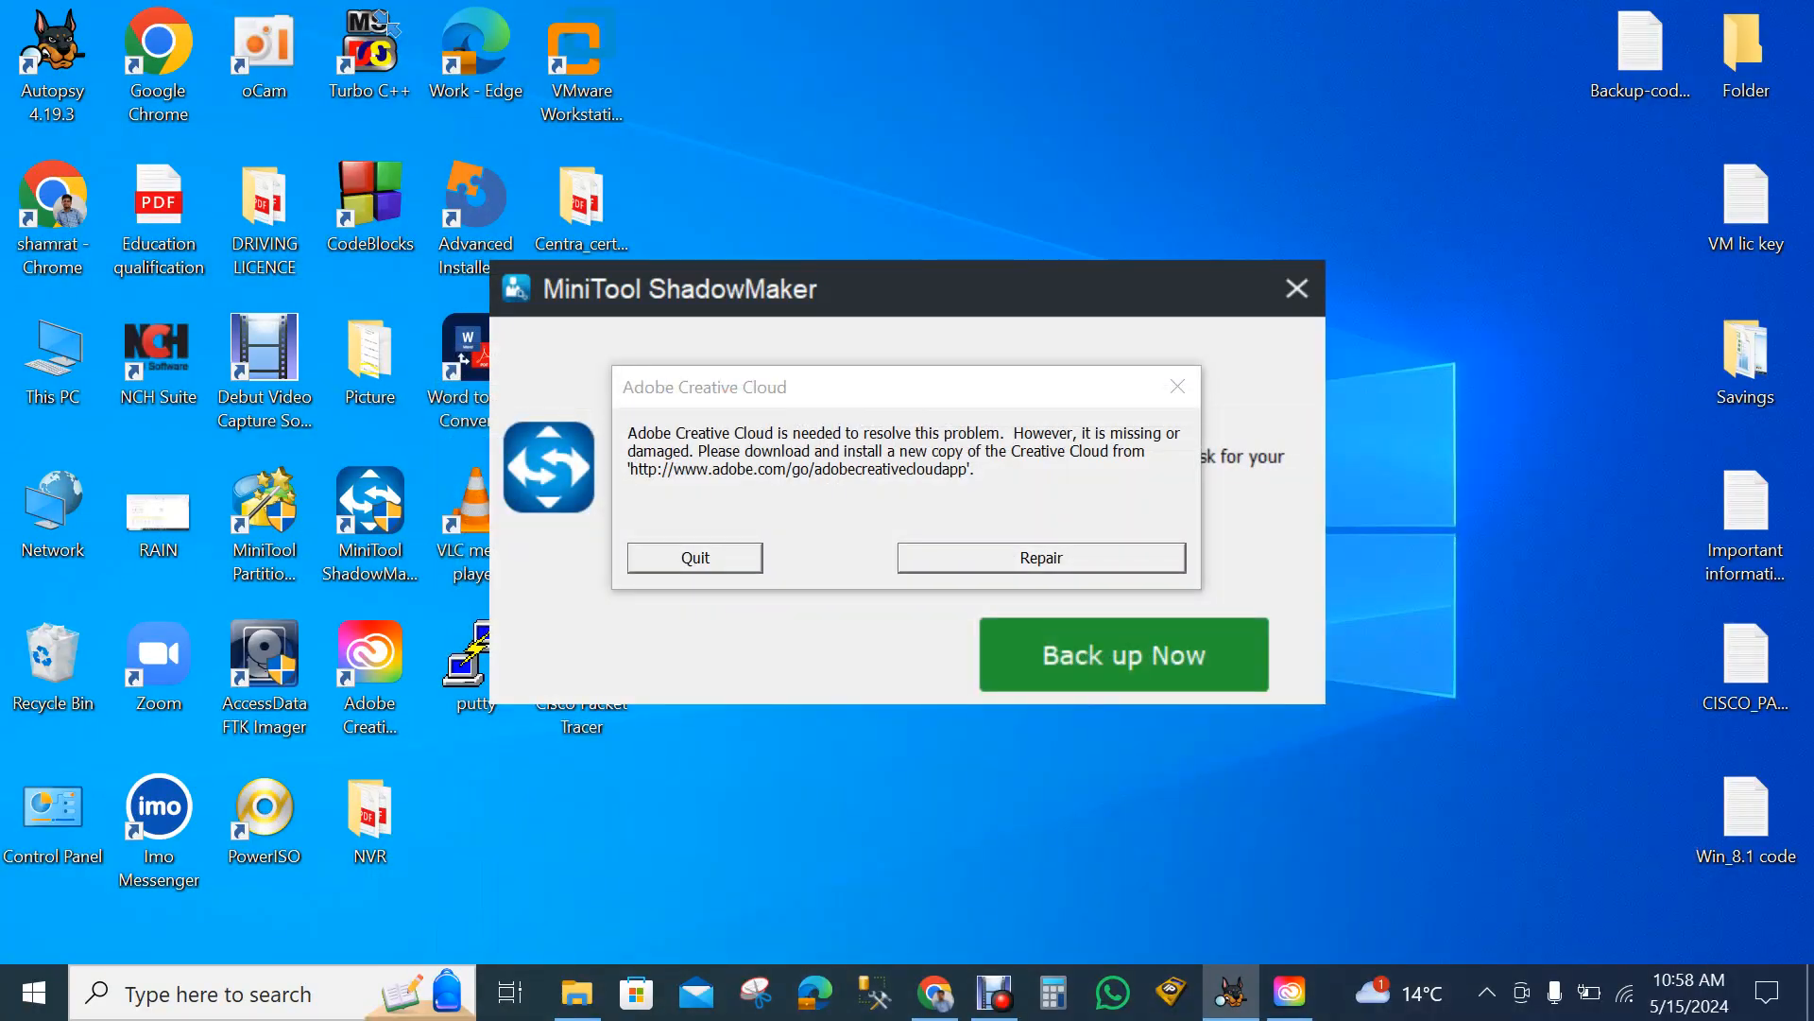
click(695, 558)
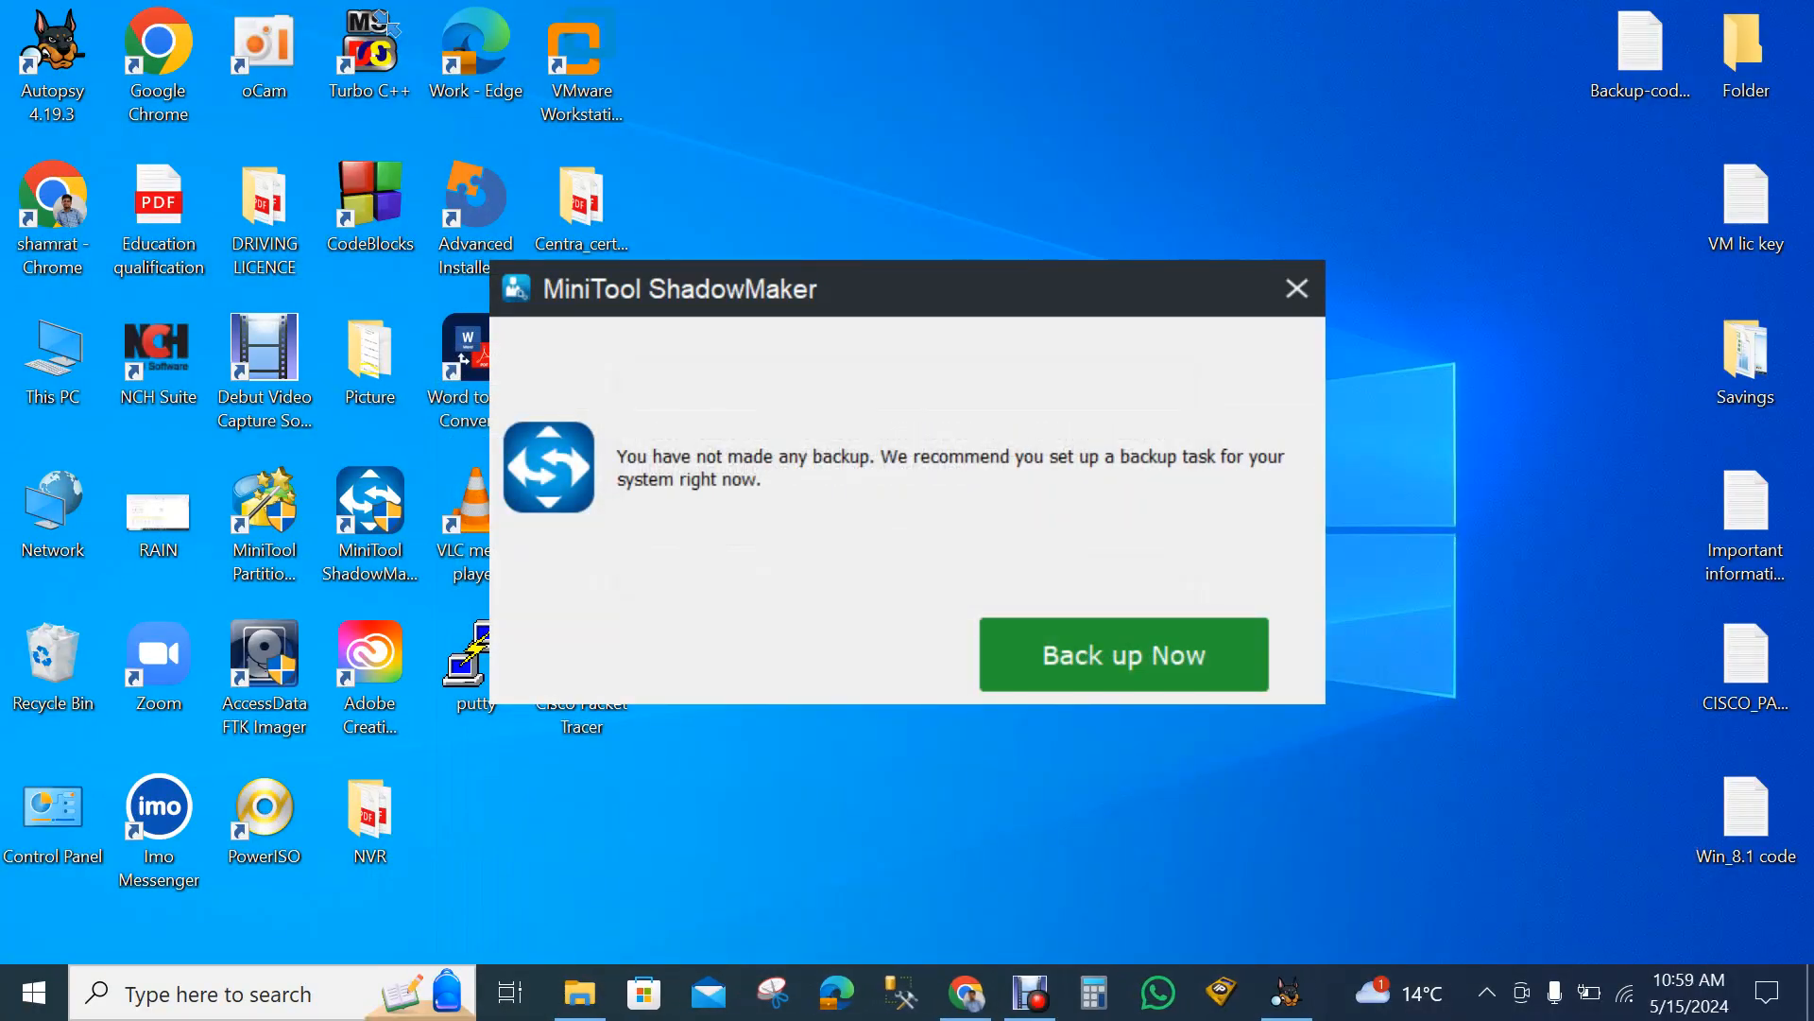
click(1297, 288)
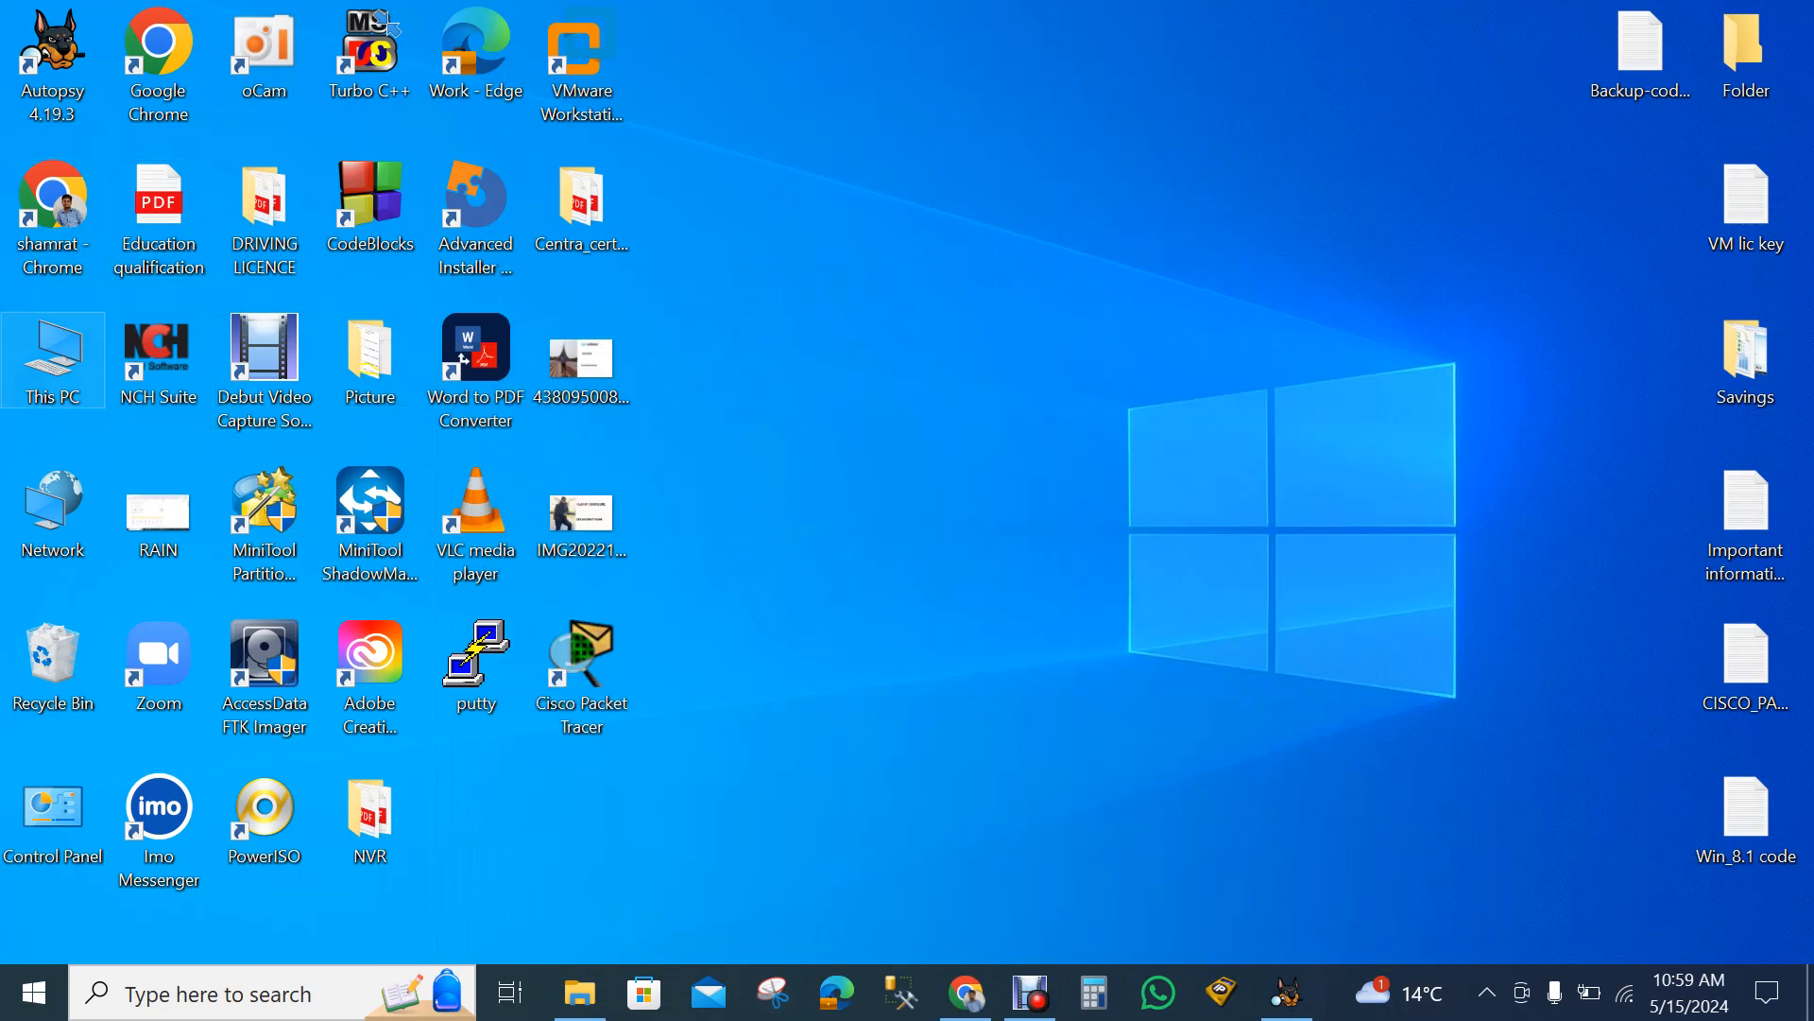
double_click(53, 357)
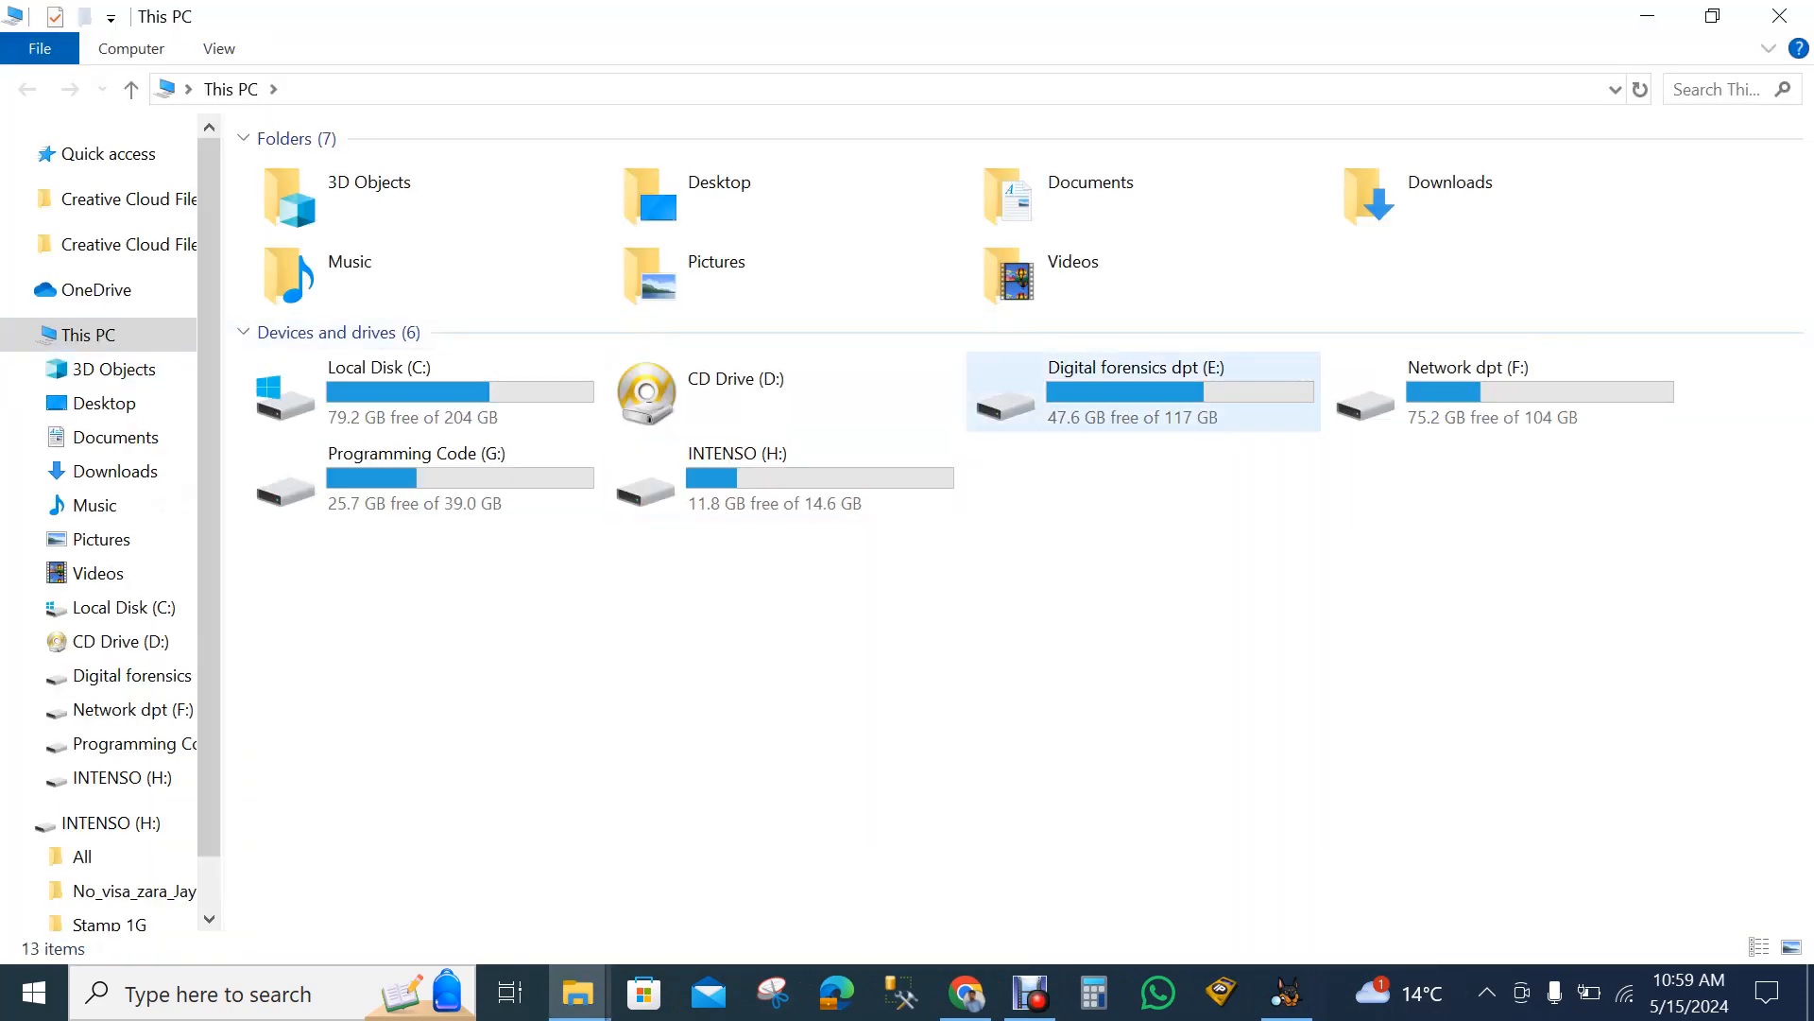
Open the case folder 001 under Autopsy > Storage on the Digital forensics dpt (E:) drive and check its Config folder.
double_click(1134, 392)
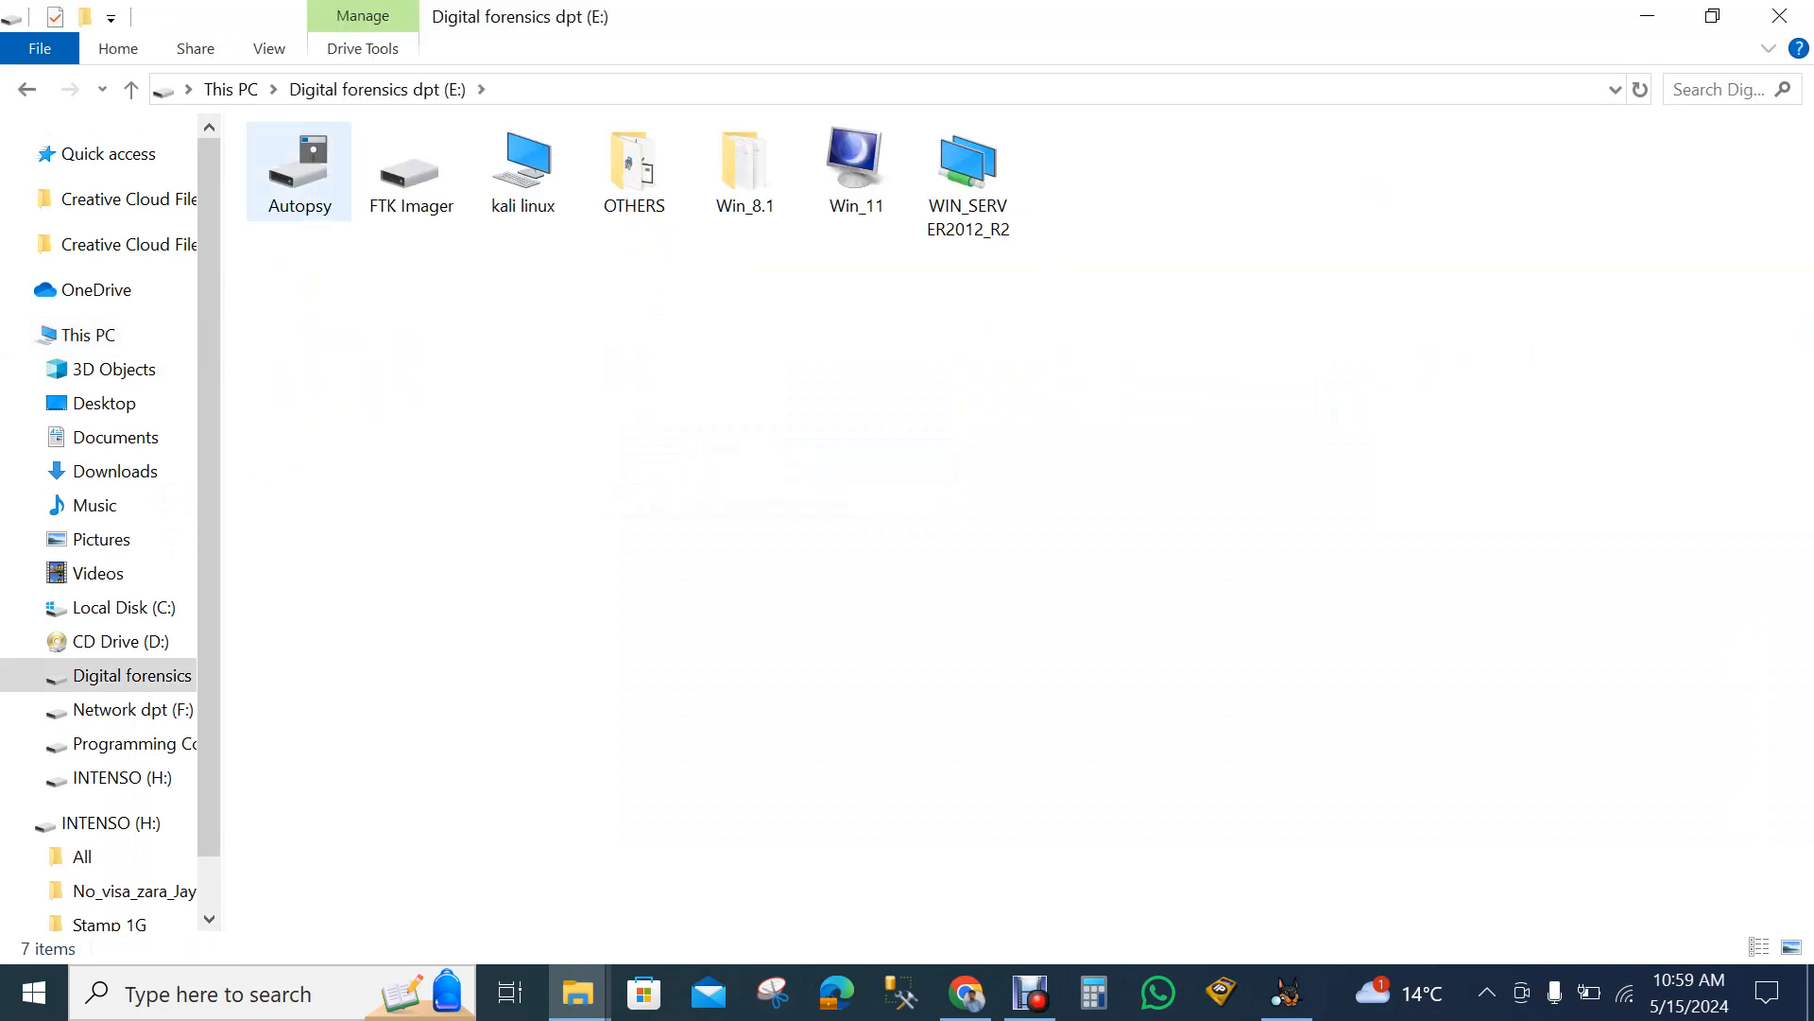
double_click(299, 166)
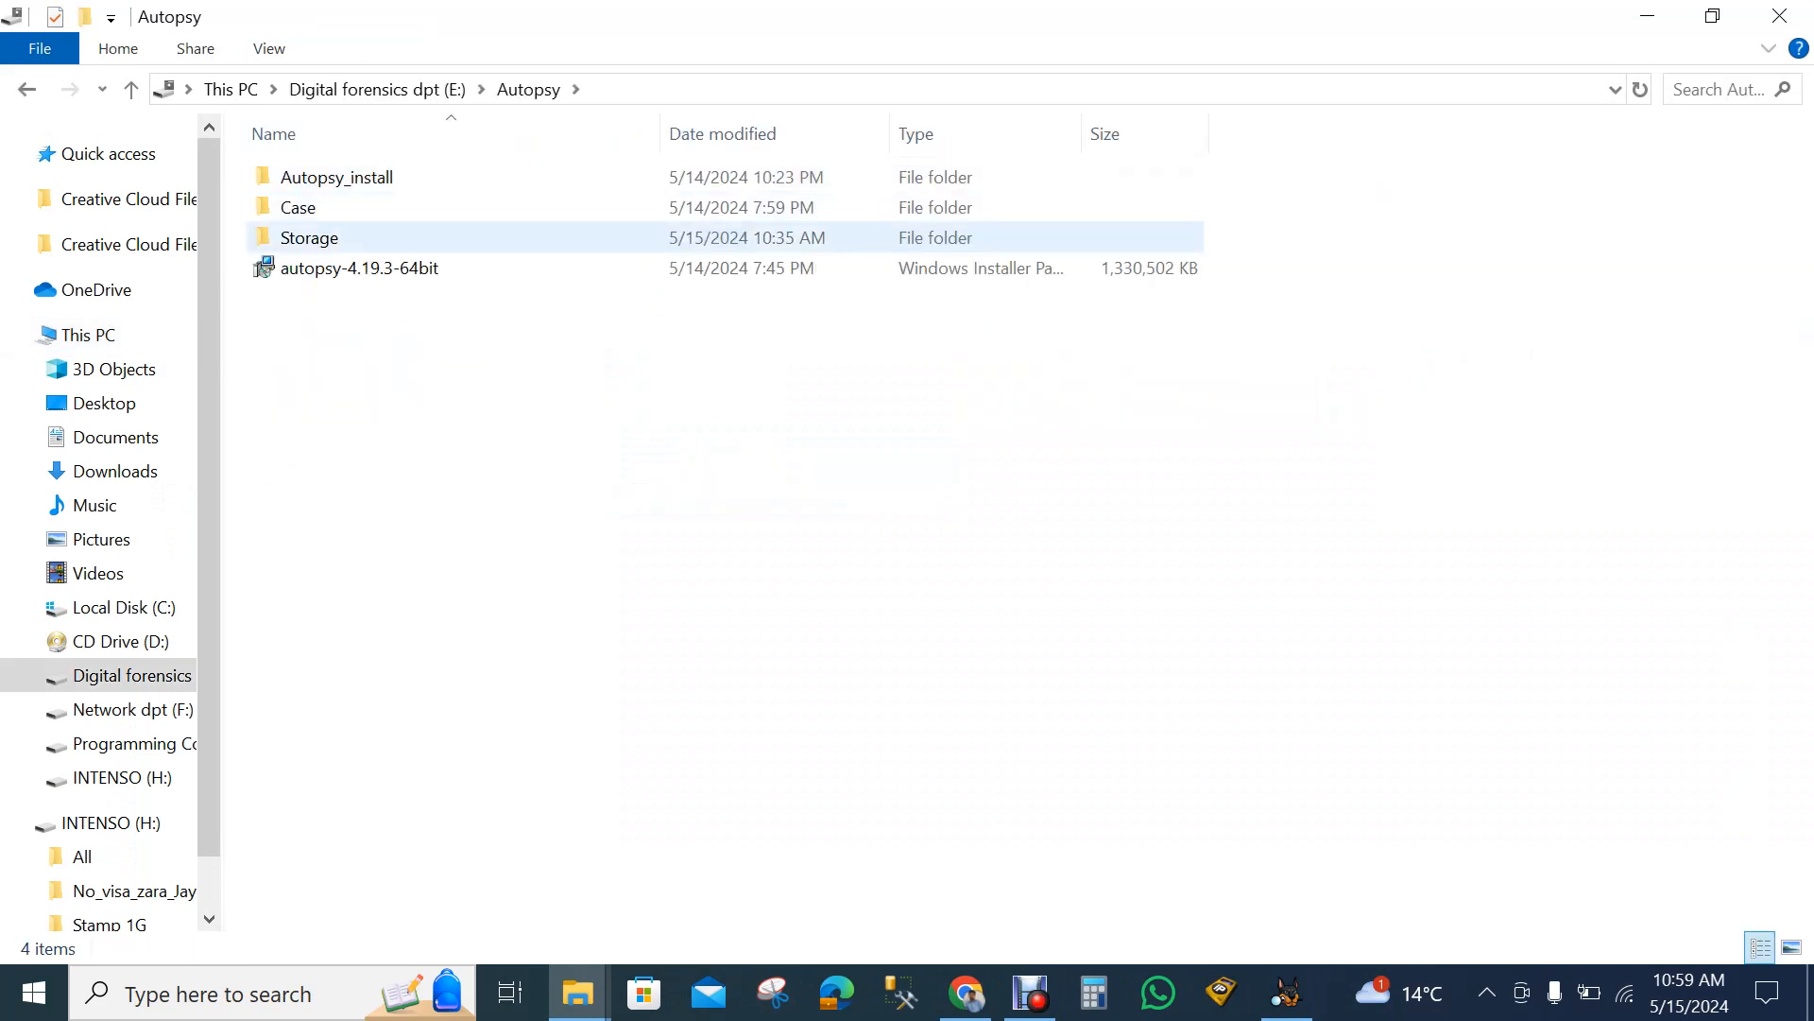
double_click(309, 238)
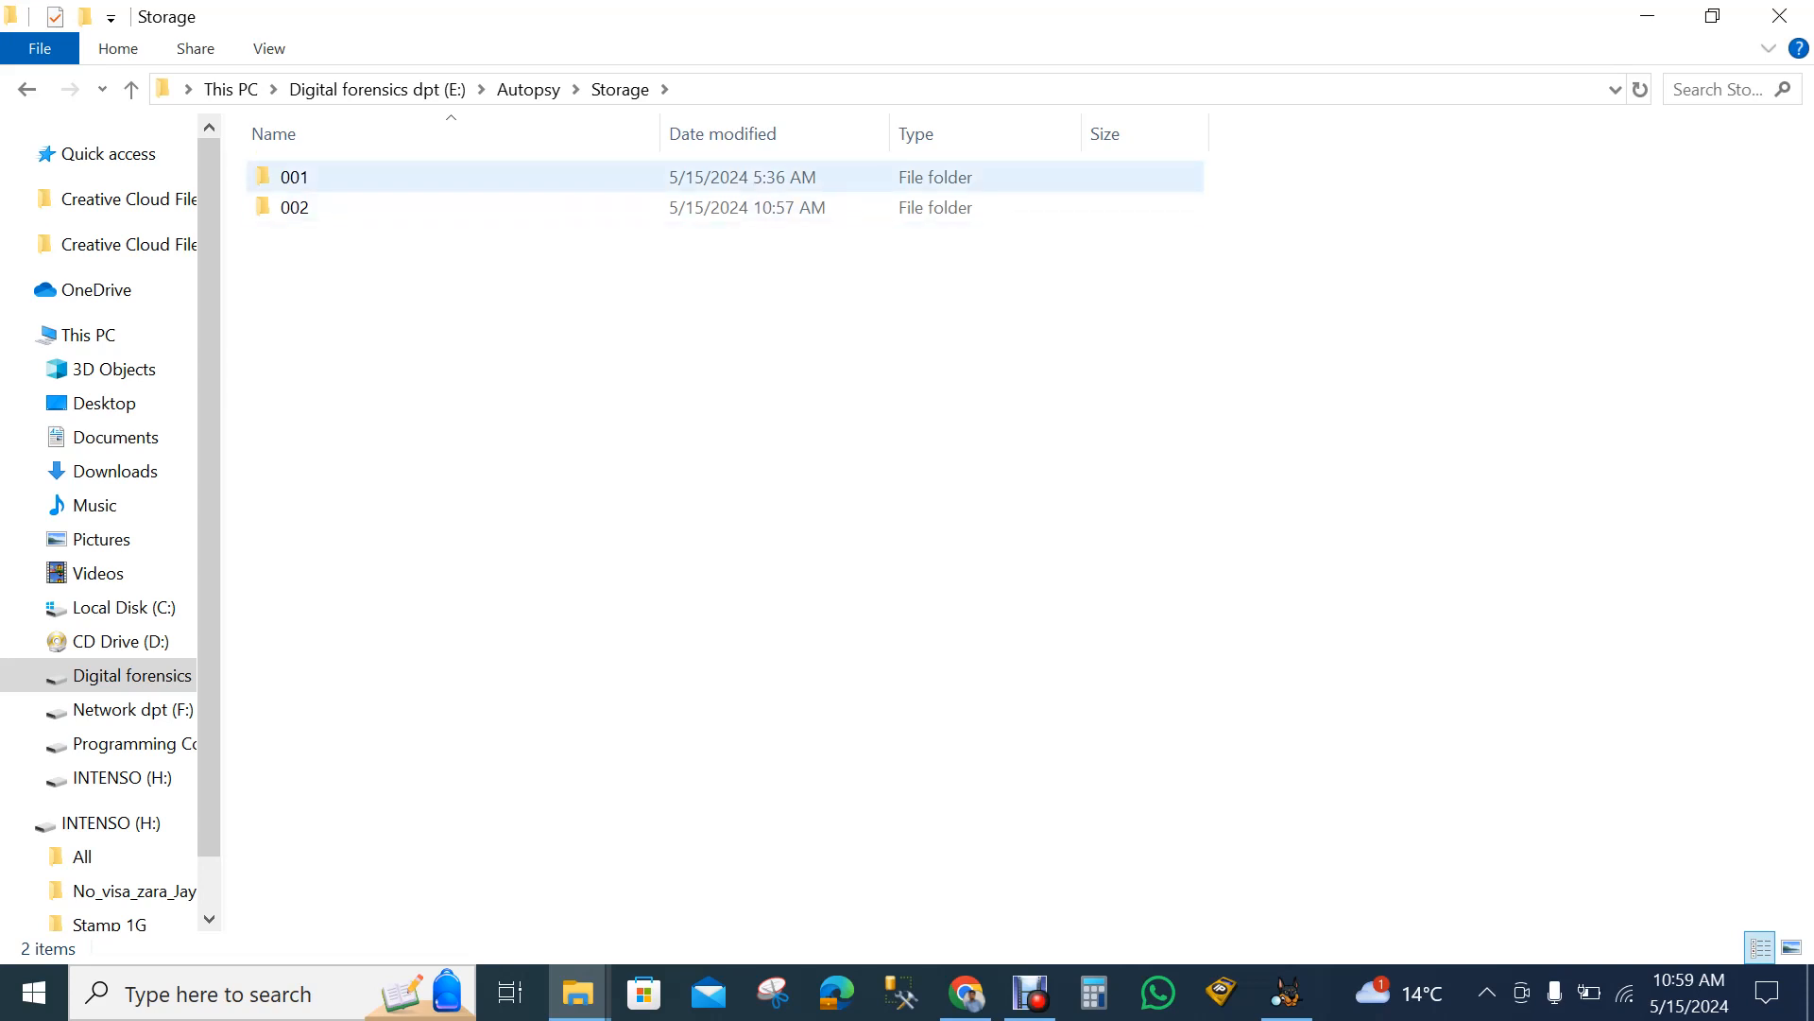
double_click(294, 176)
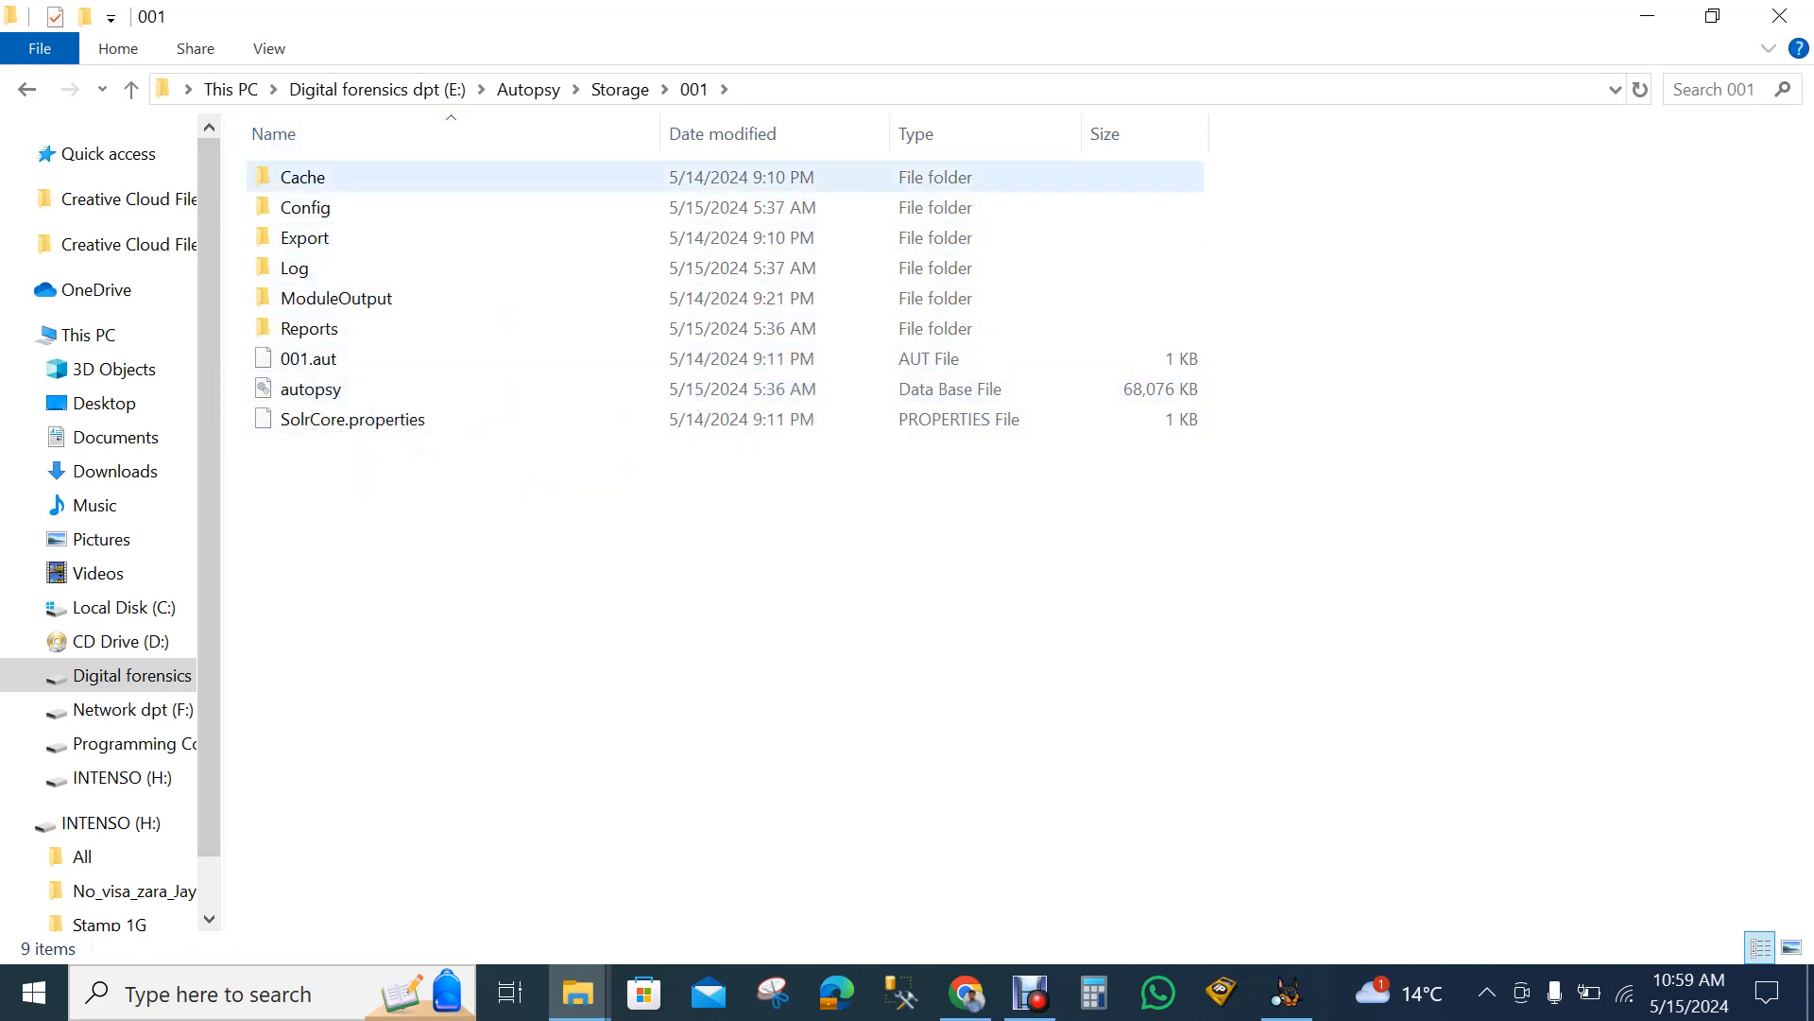
double_click(305, 207)
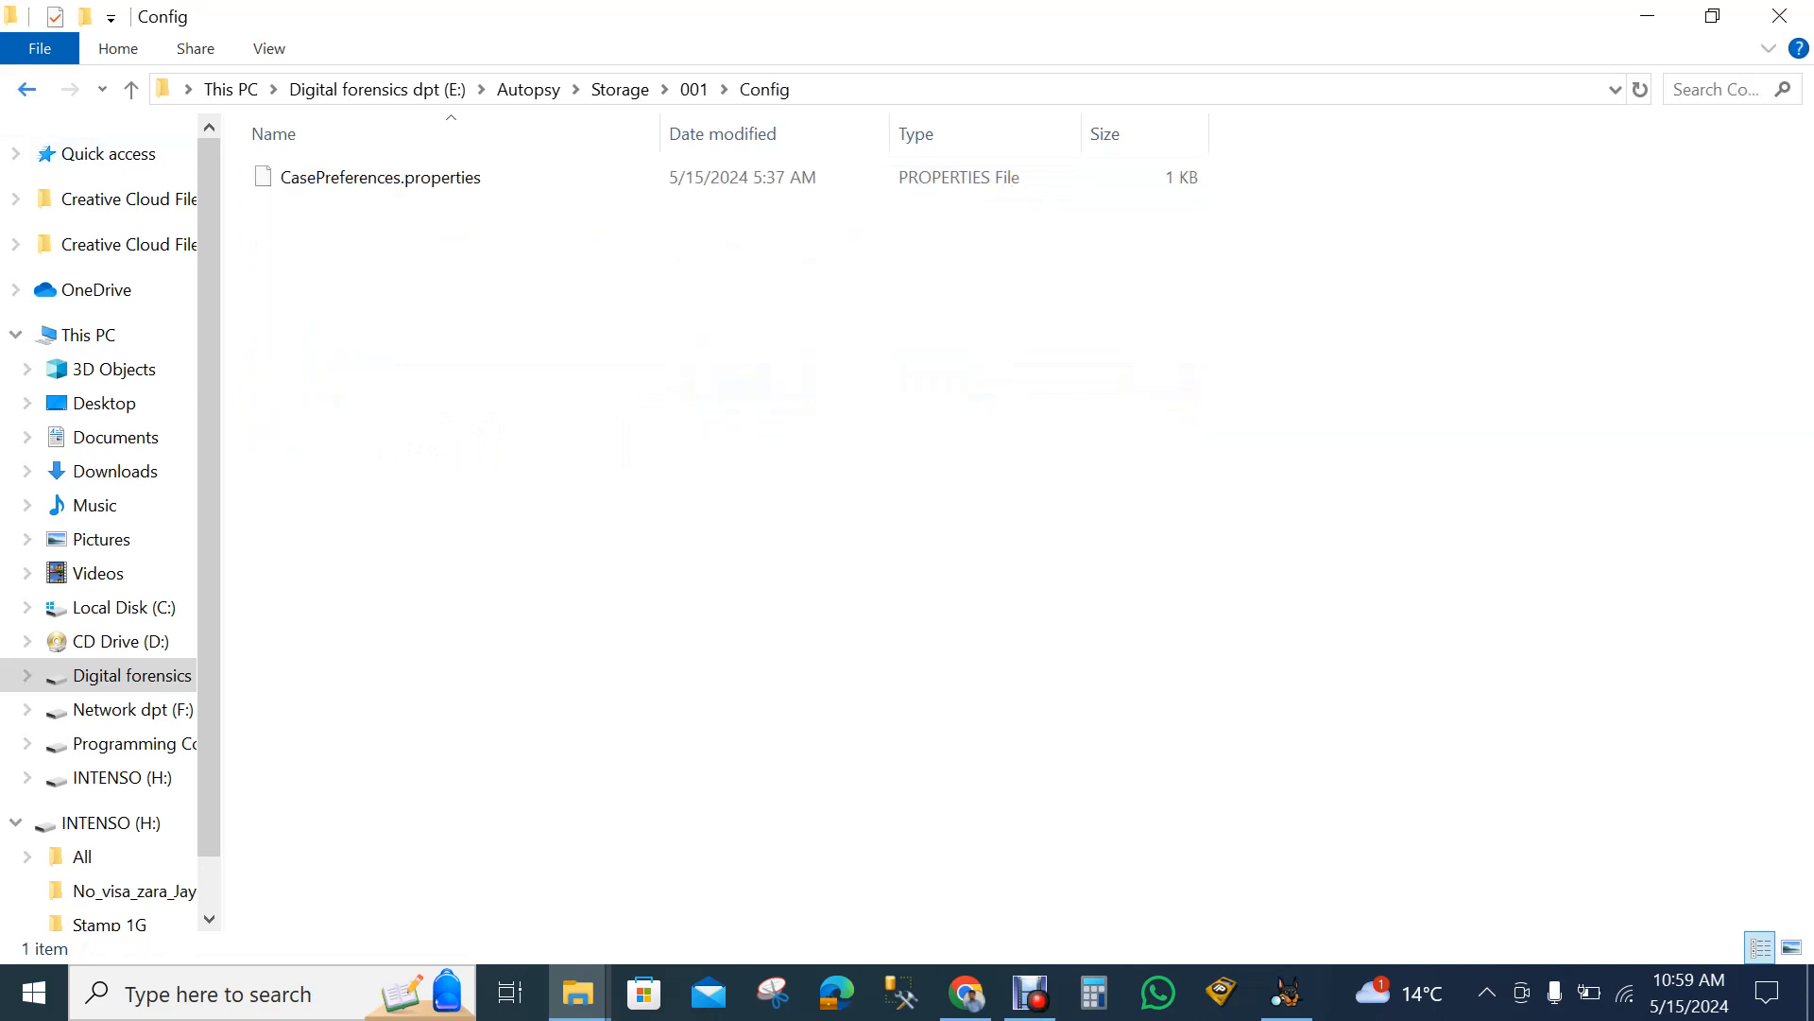
click(27, 89)
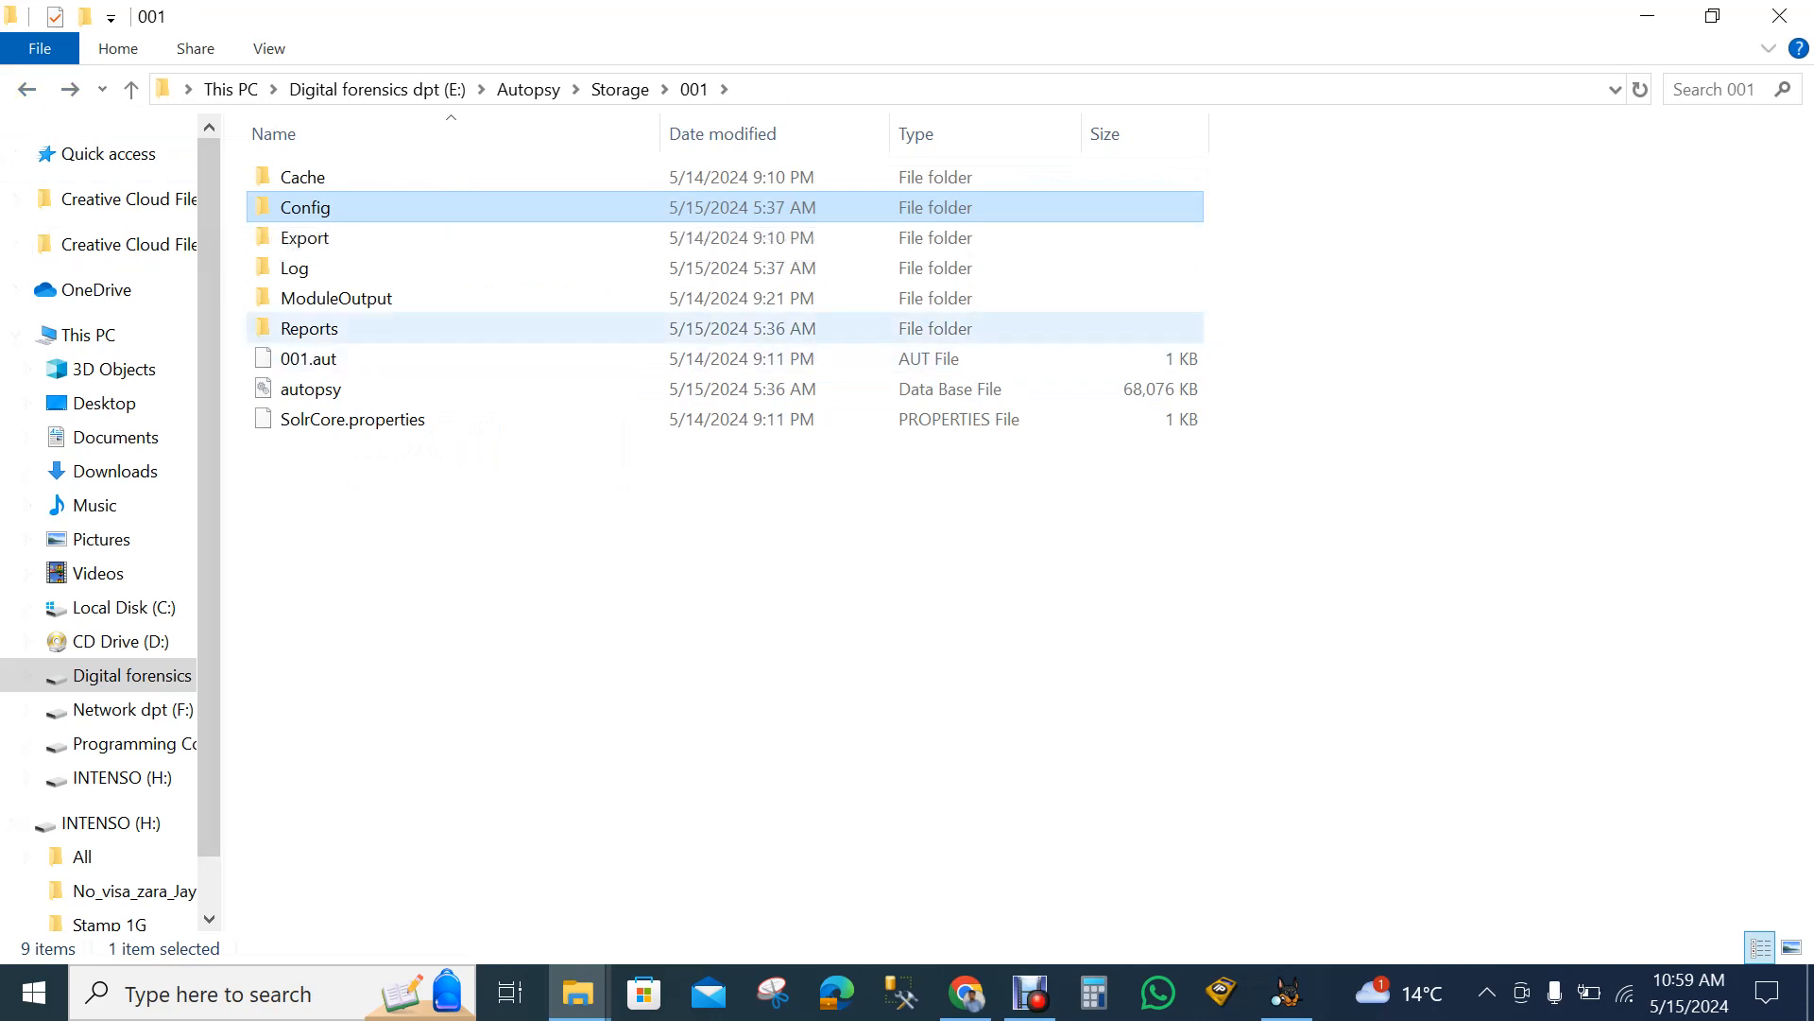
click(311, 328)
double_click(312, 328)
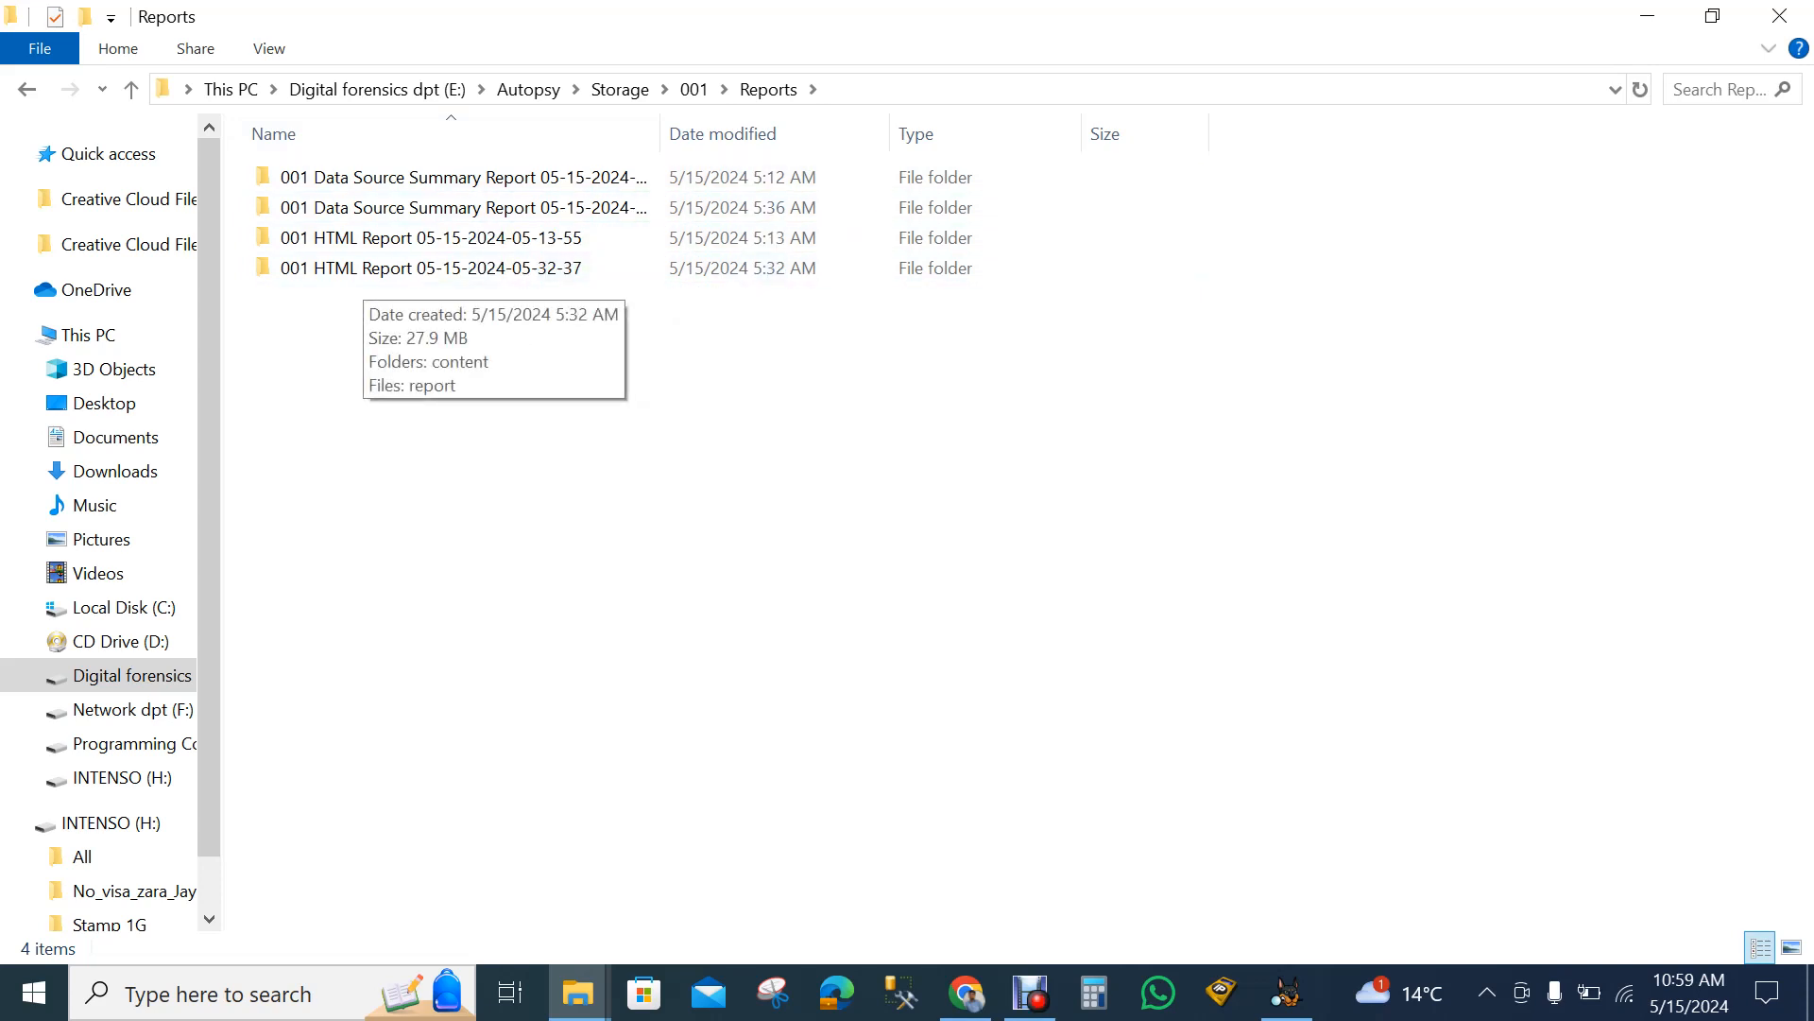
double_click(359, 268)
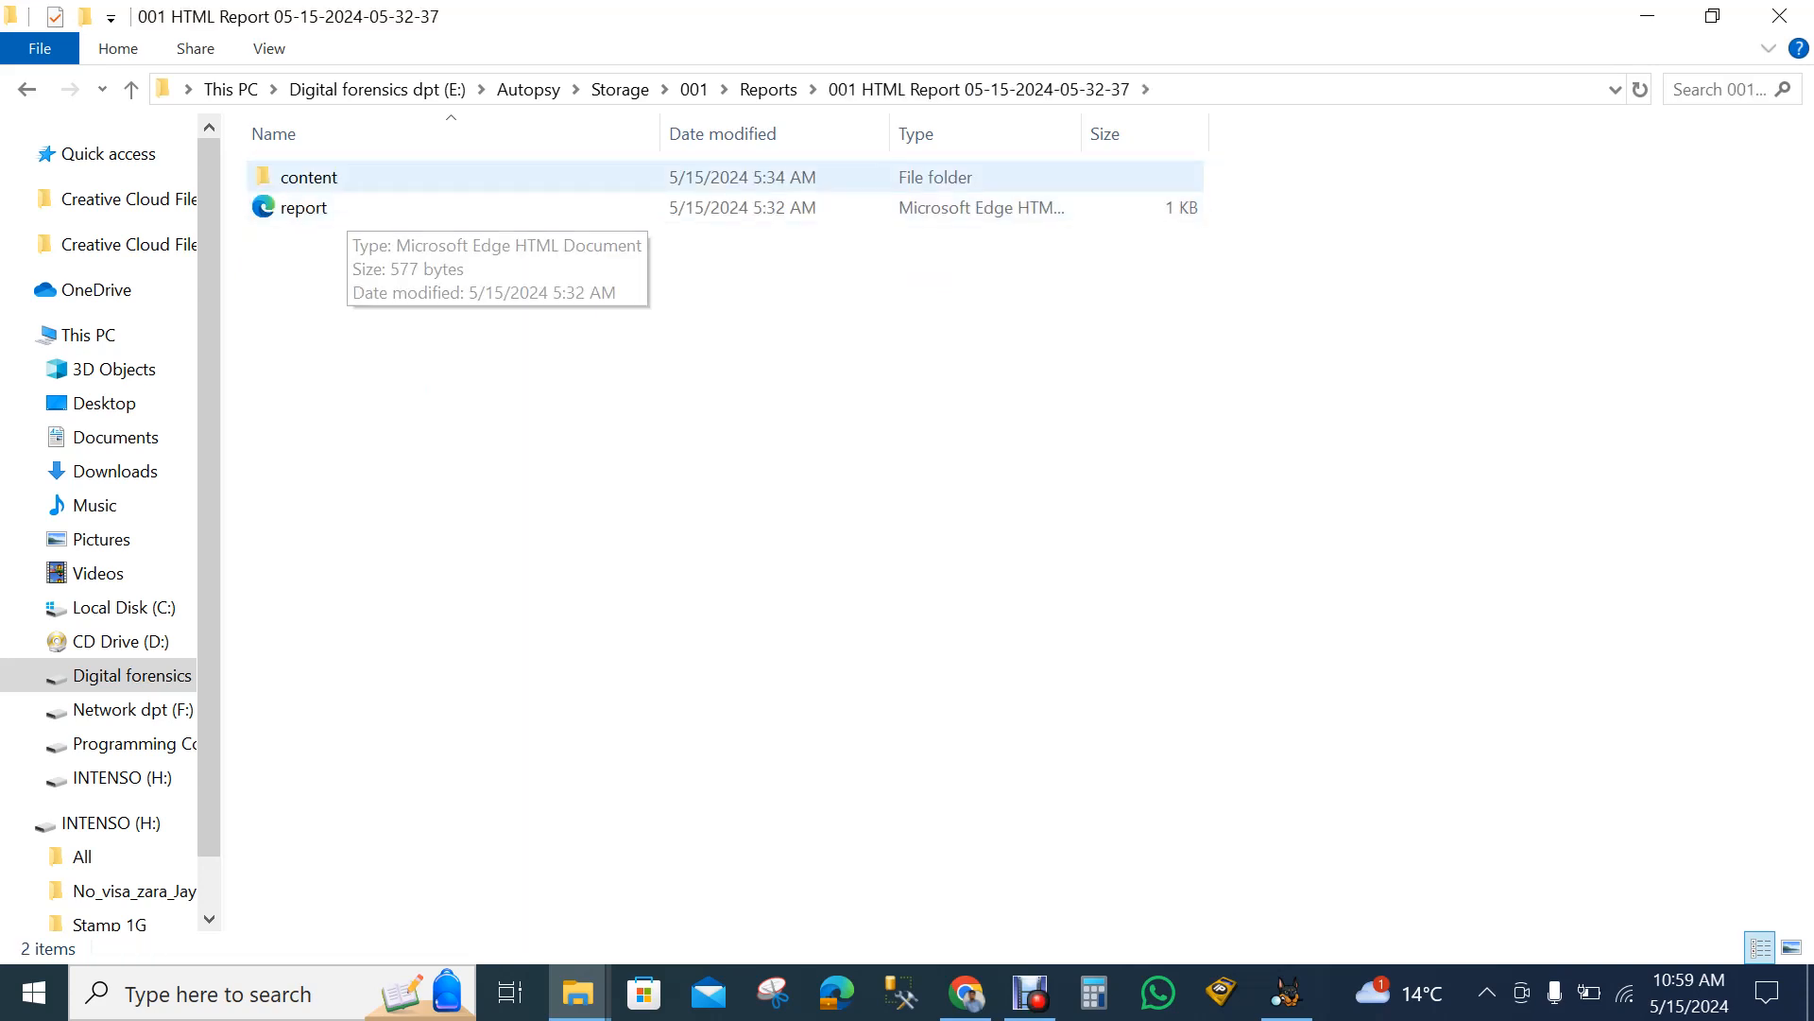
click(340, 206)
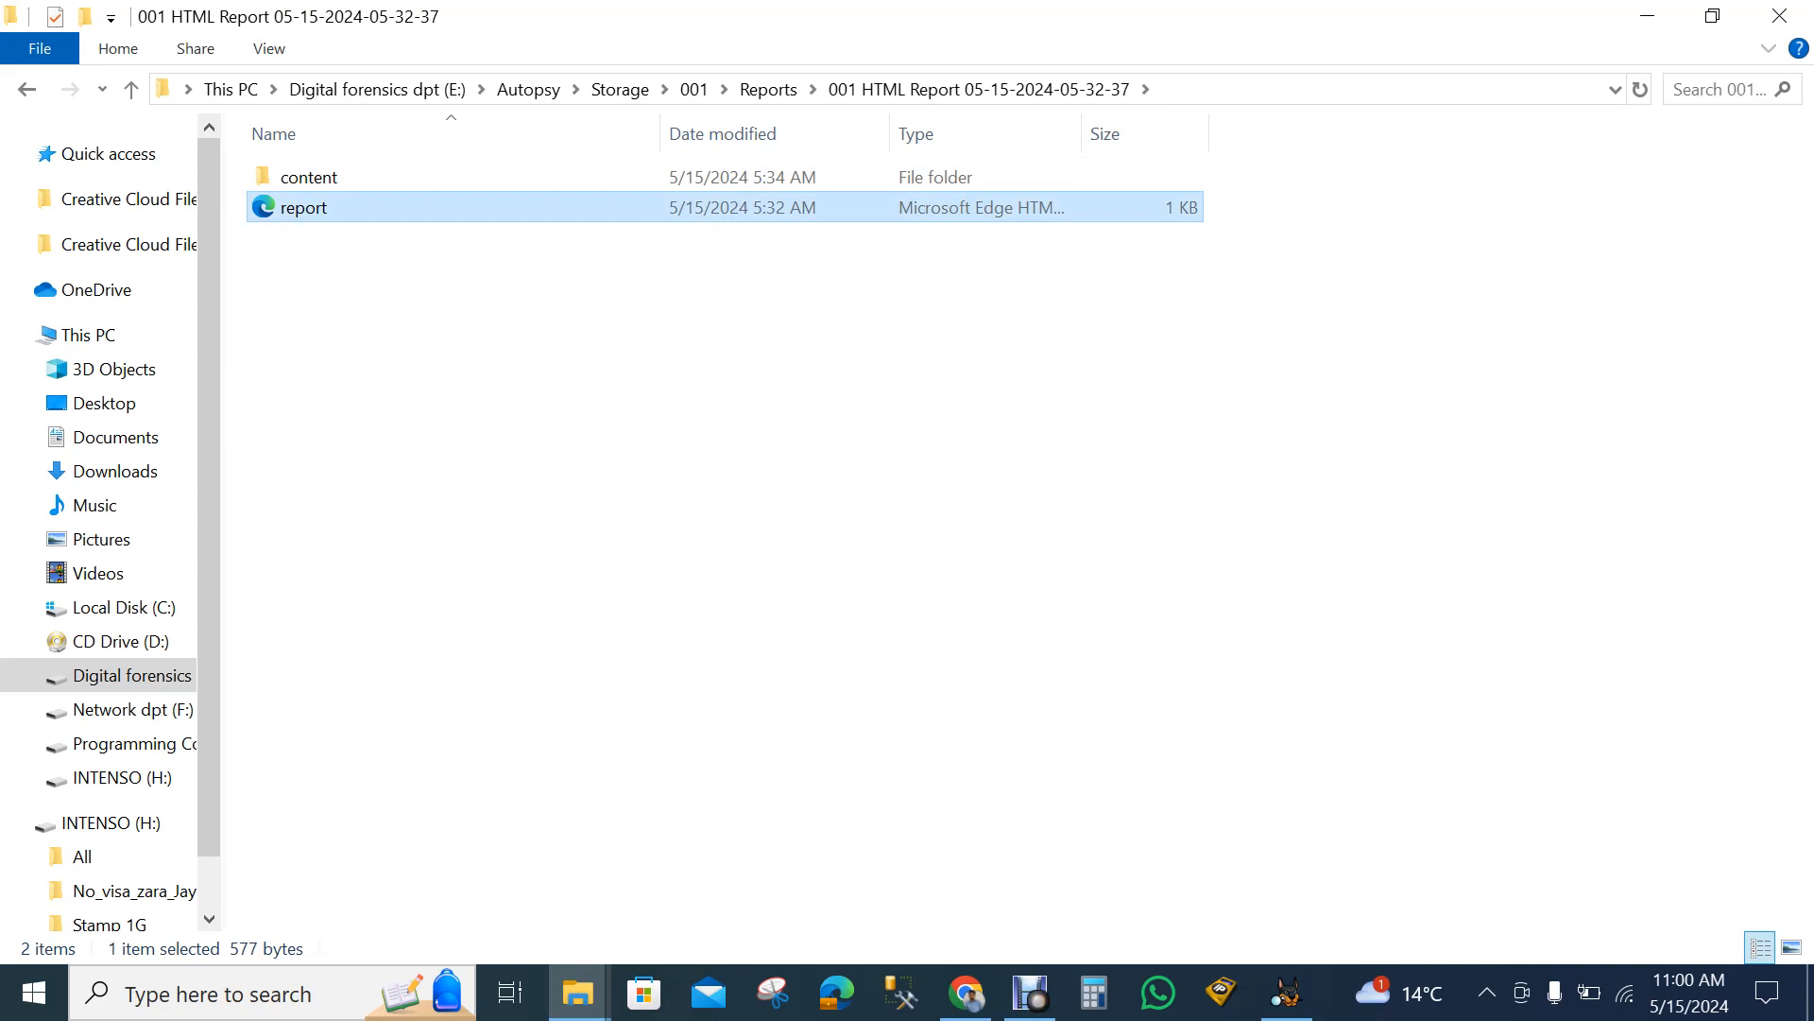
key(Return)
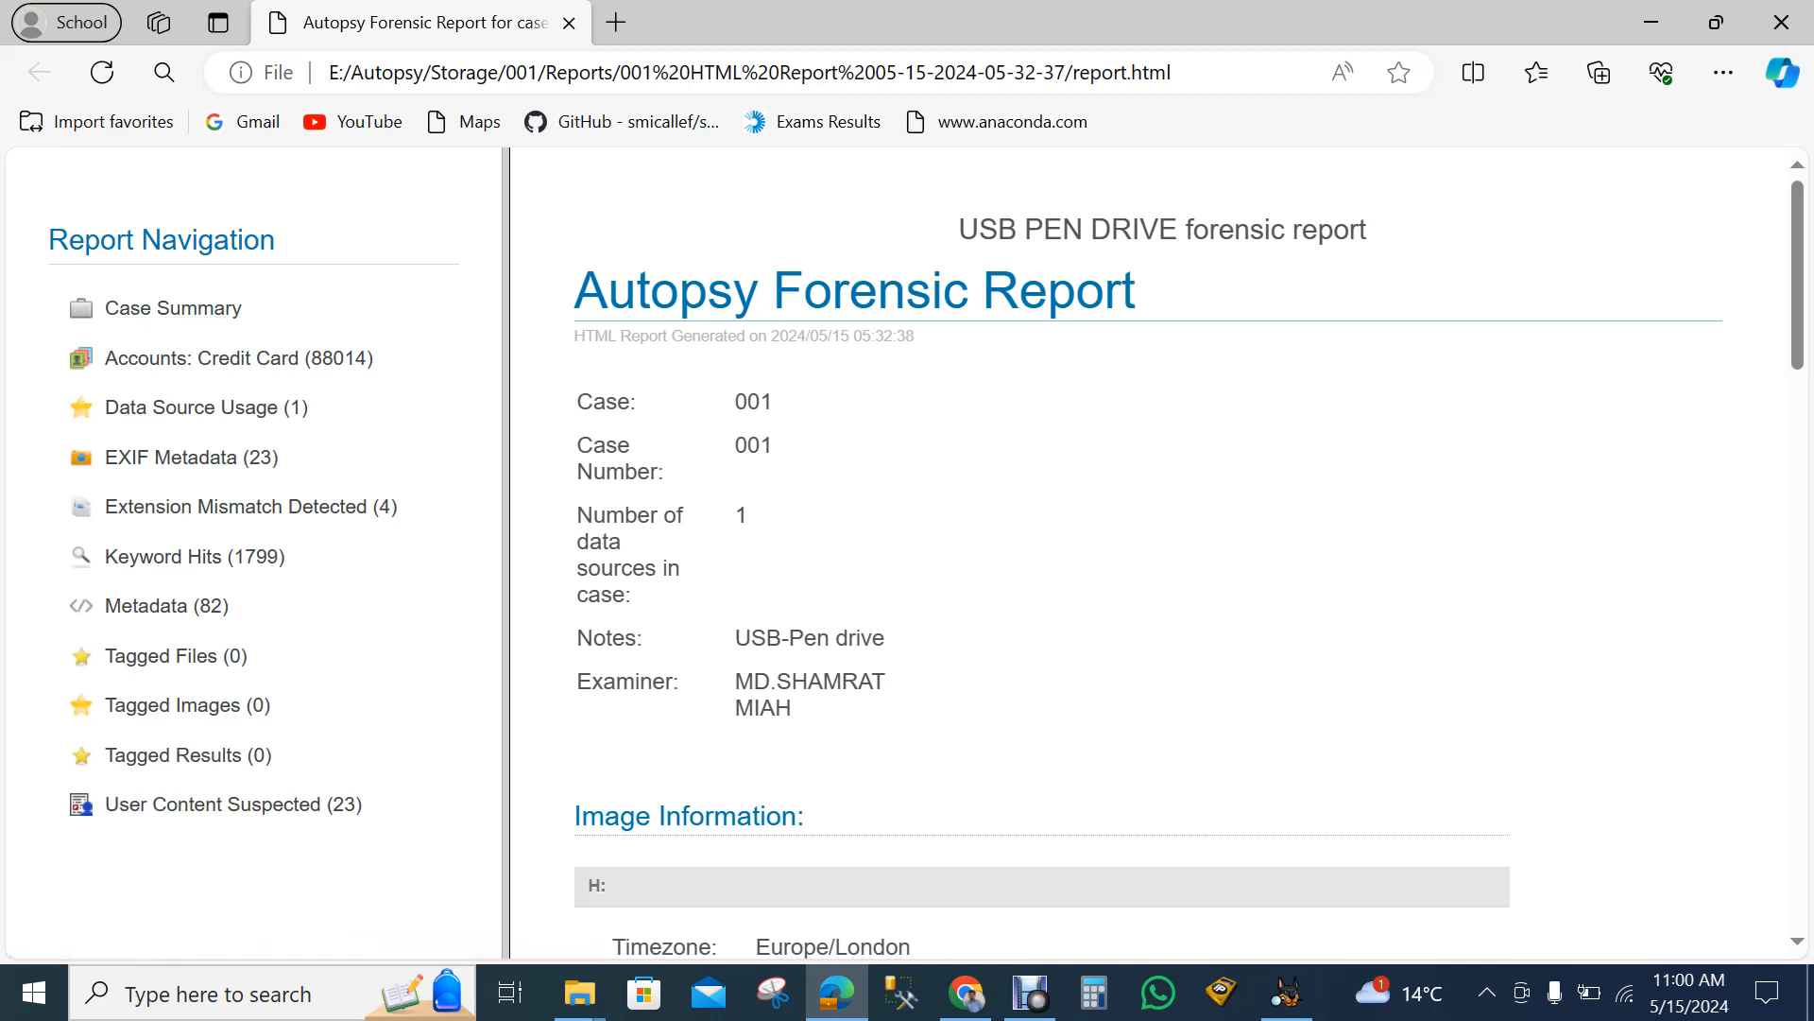
Read through the report's case summary, including the image information, software information and ingest history.
scroll(1039, 567, down, 3)
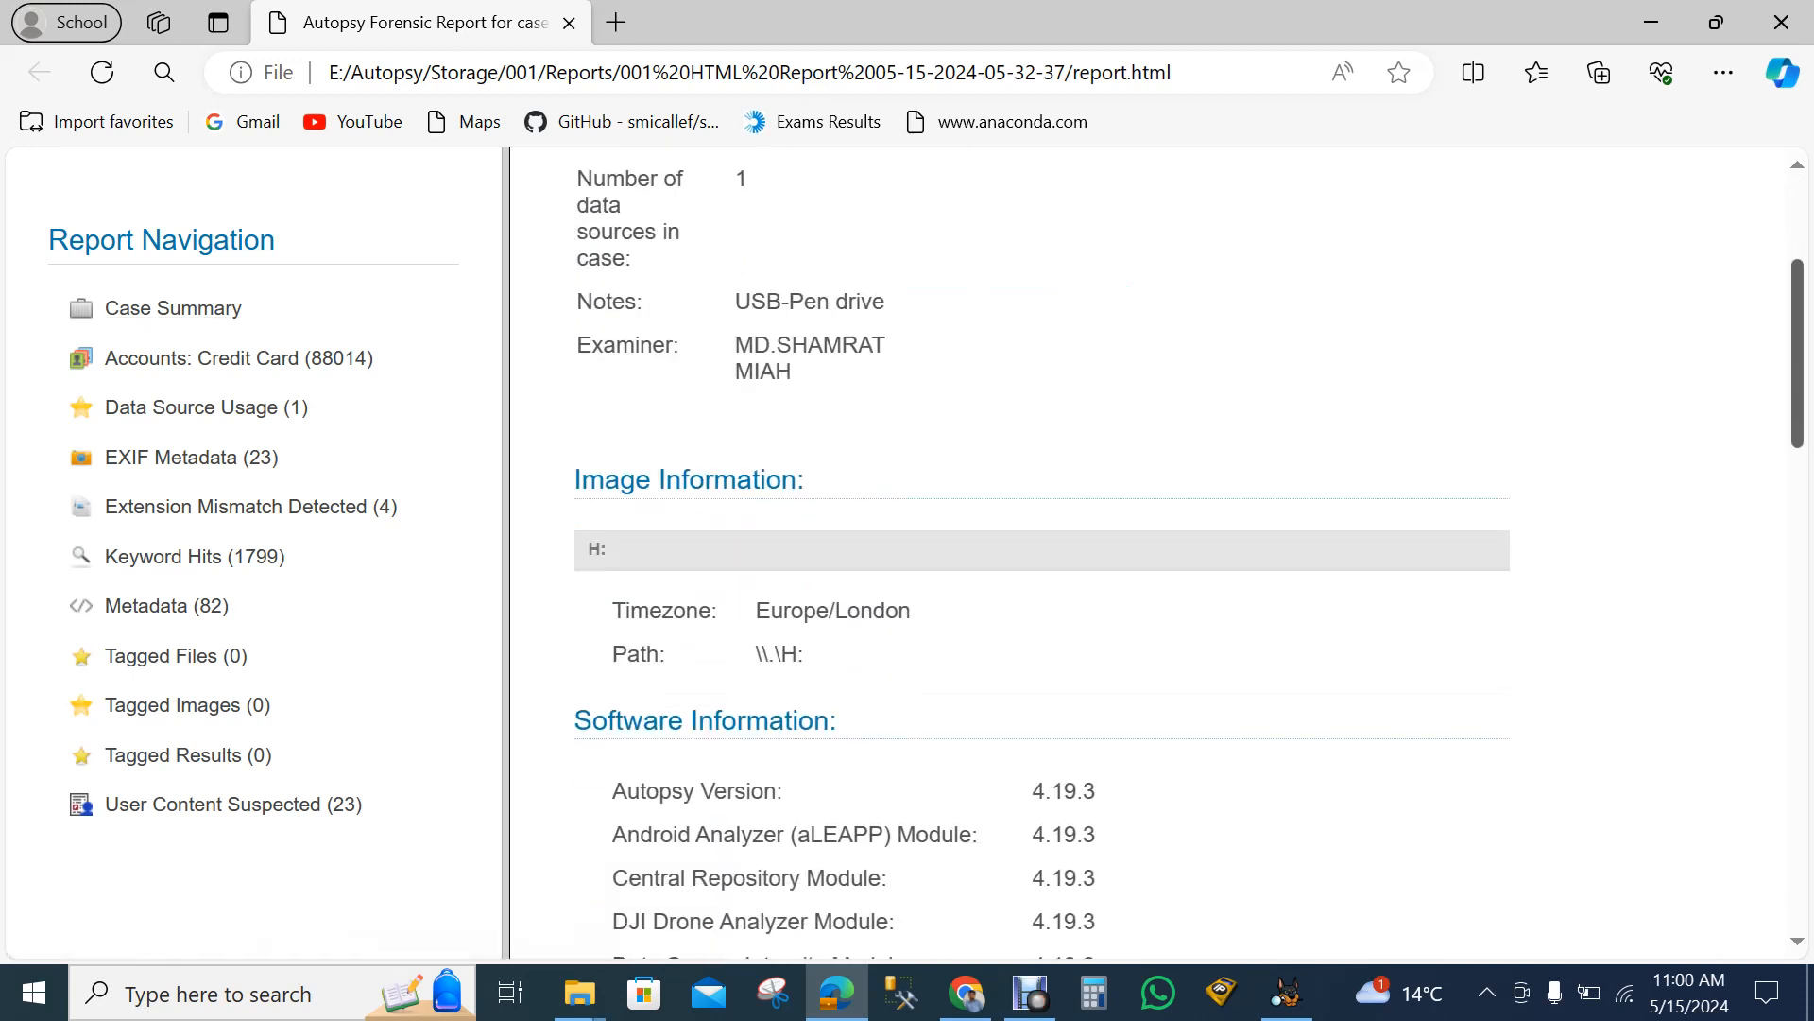
scroll(1039, 567, down, 5)
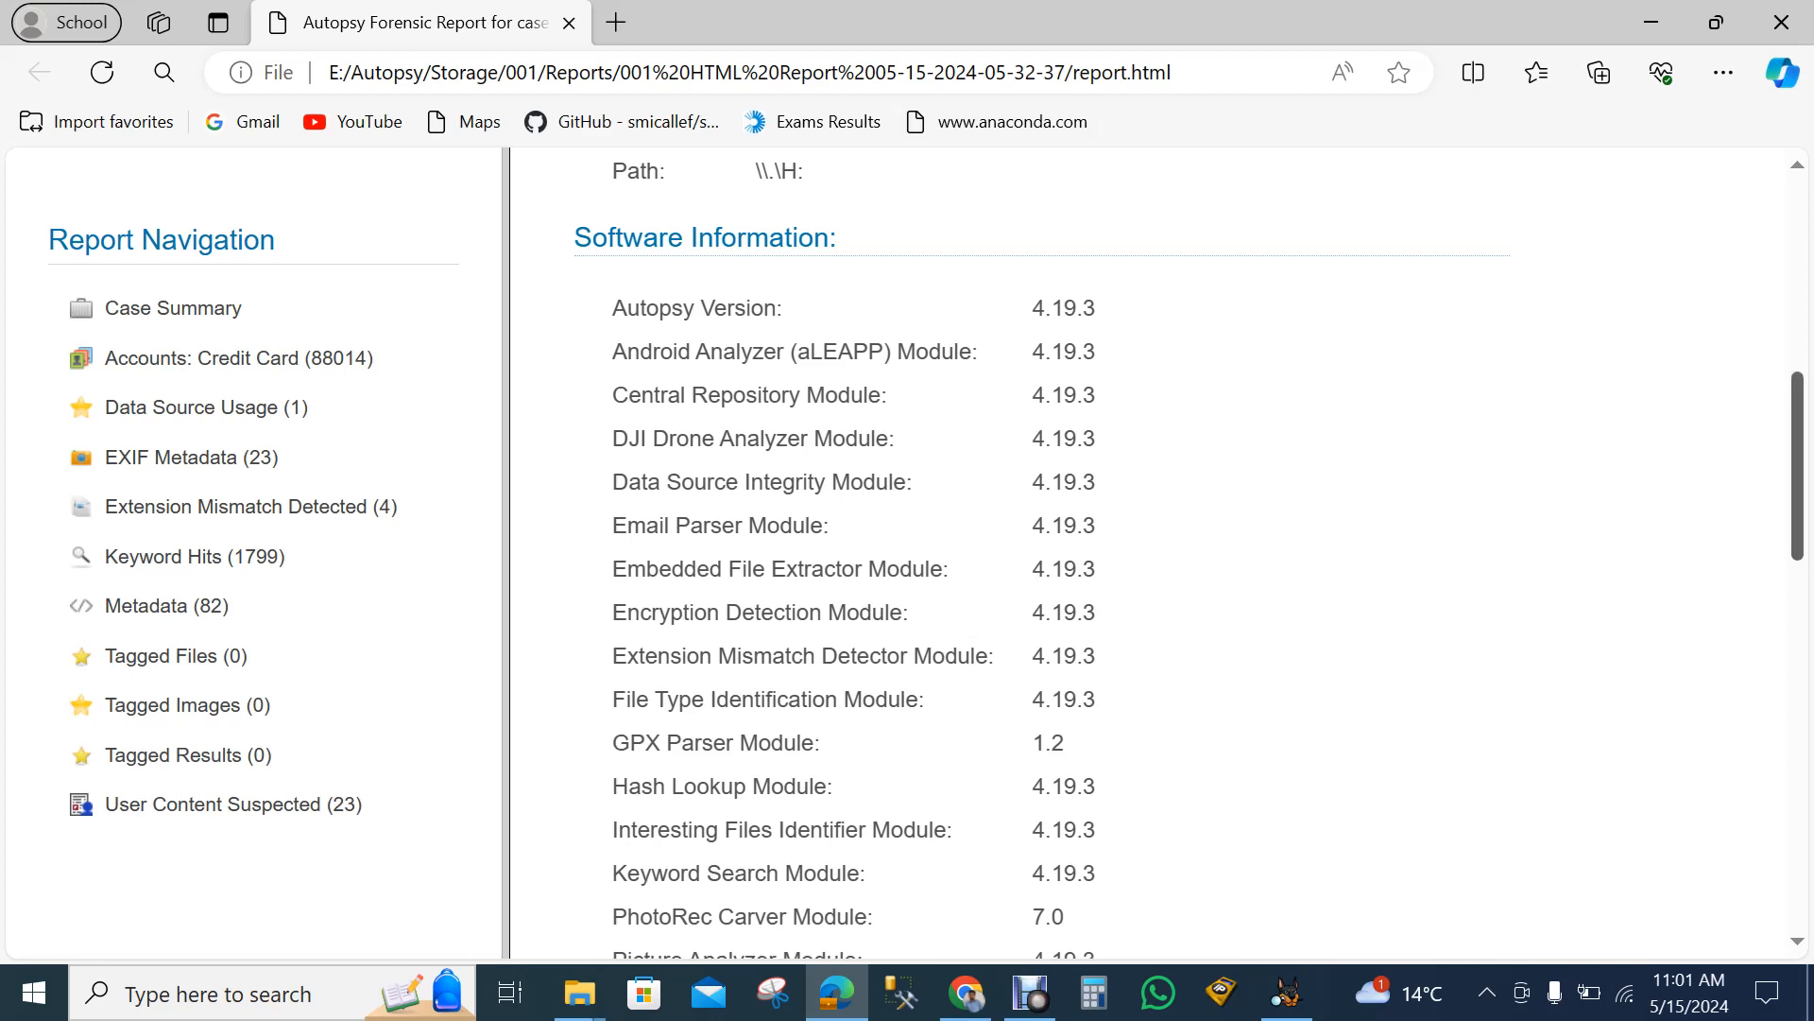
scroll(1153, 553, down, 8)
scroll(1153, 553, down, 1)
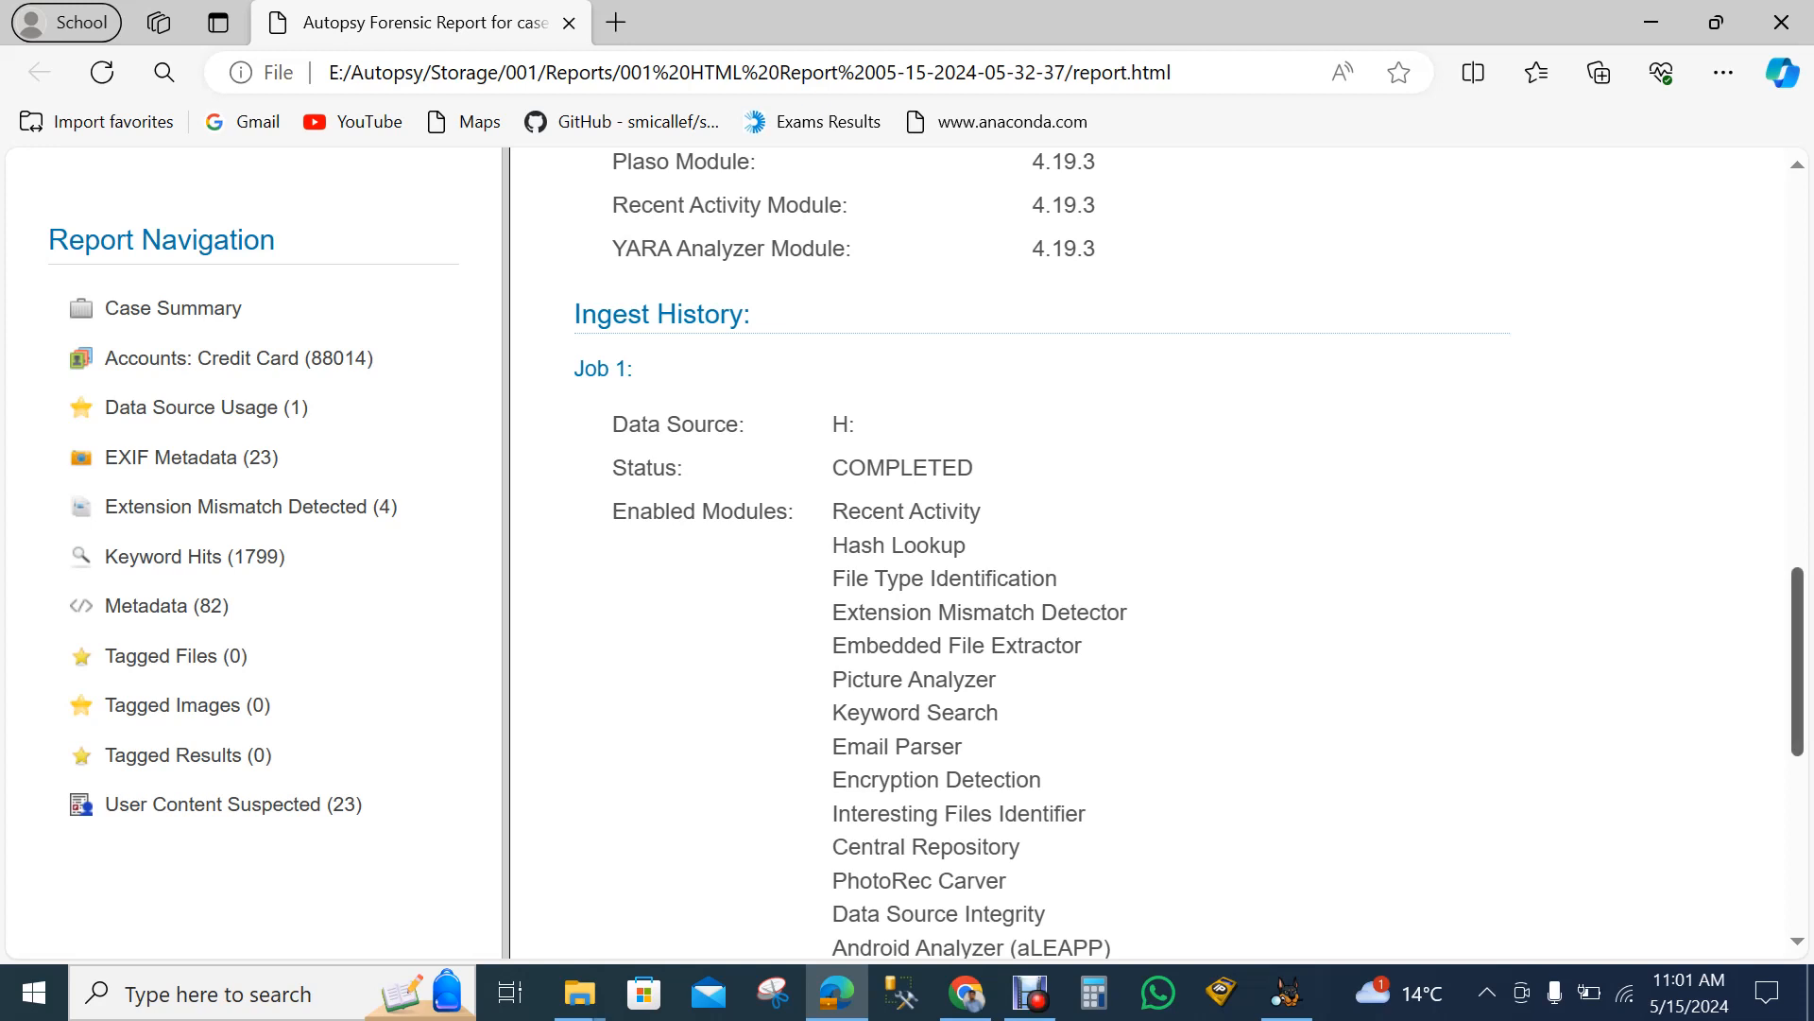
scroll(1189, 552, down, 5)
scroll(1157, 553, down, 2)
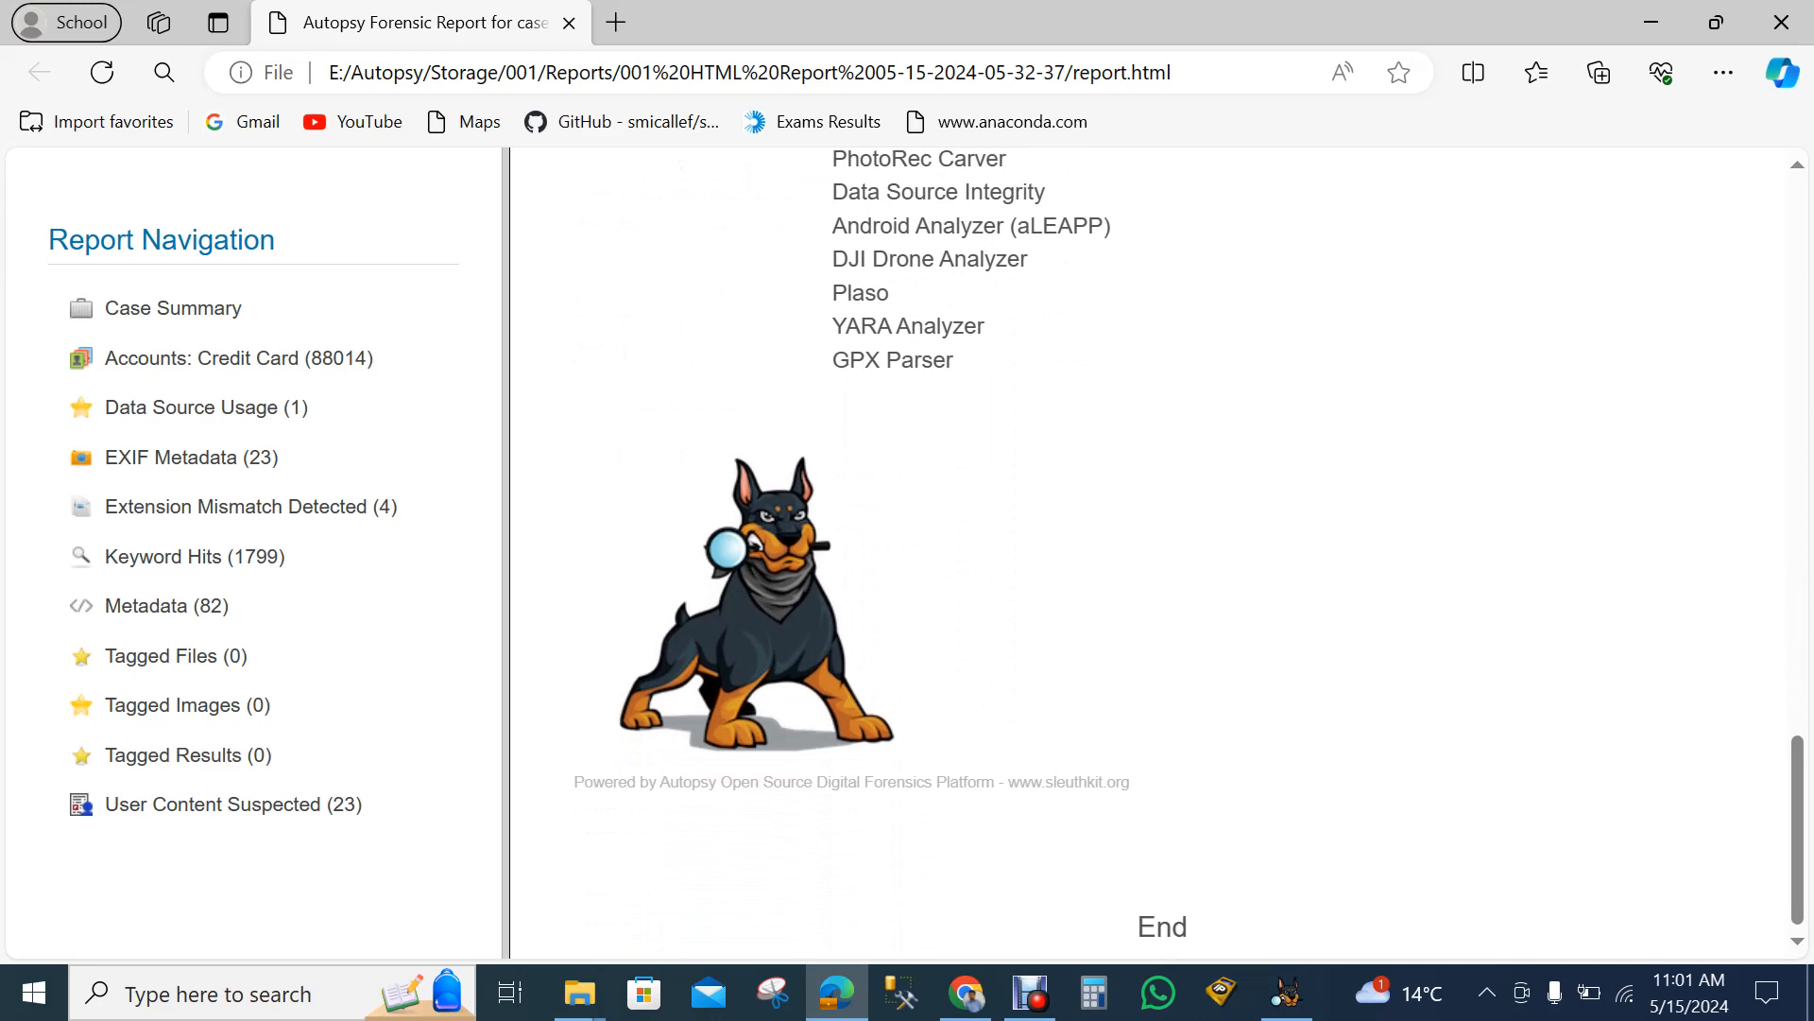
scroll(1158, 553, up, 15)
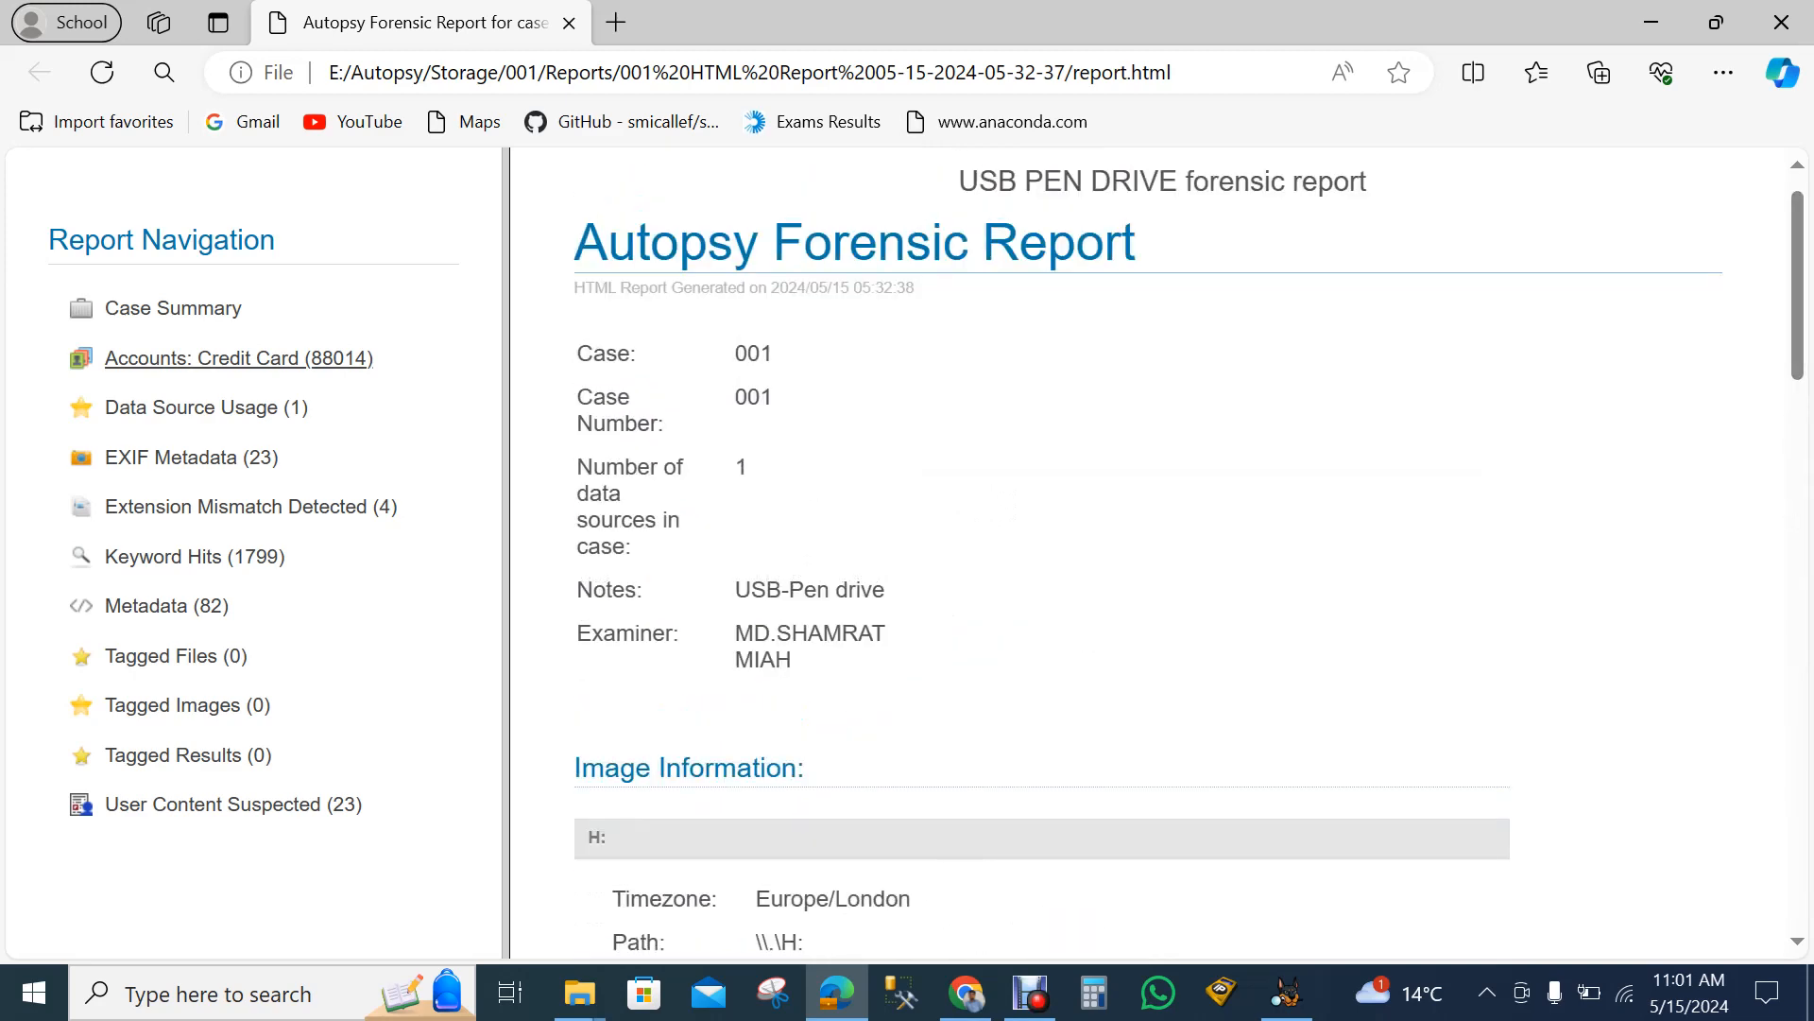
Open the report's Accounts: Credit Card section and look through the listed card entries.
click(239, 357)
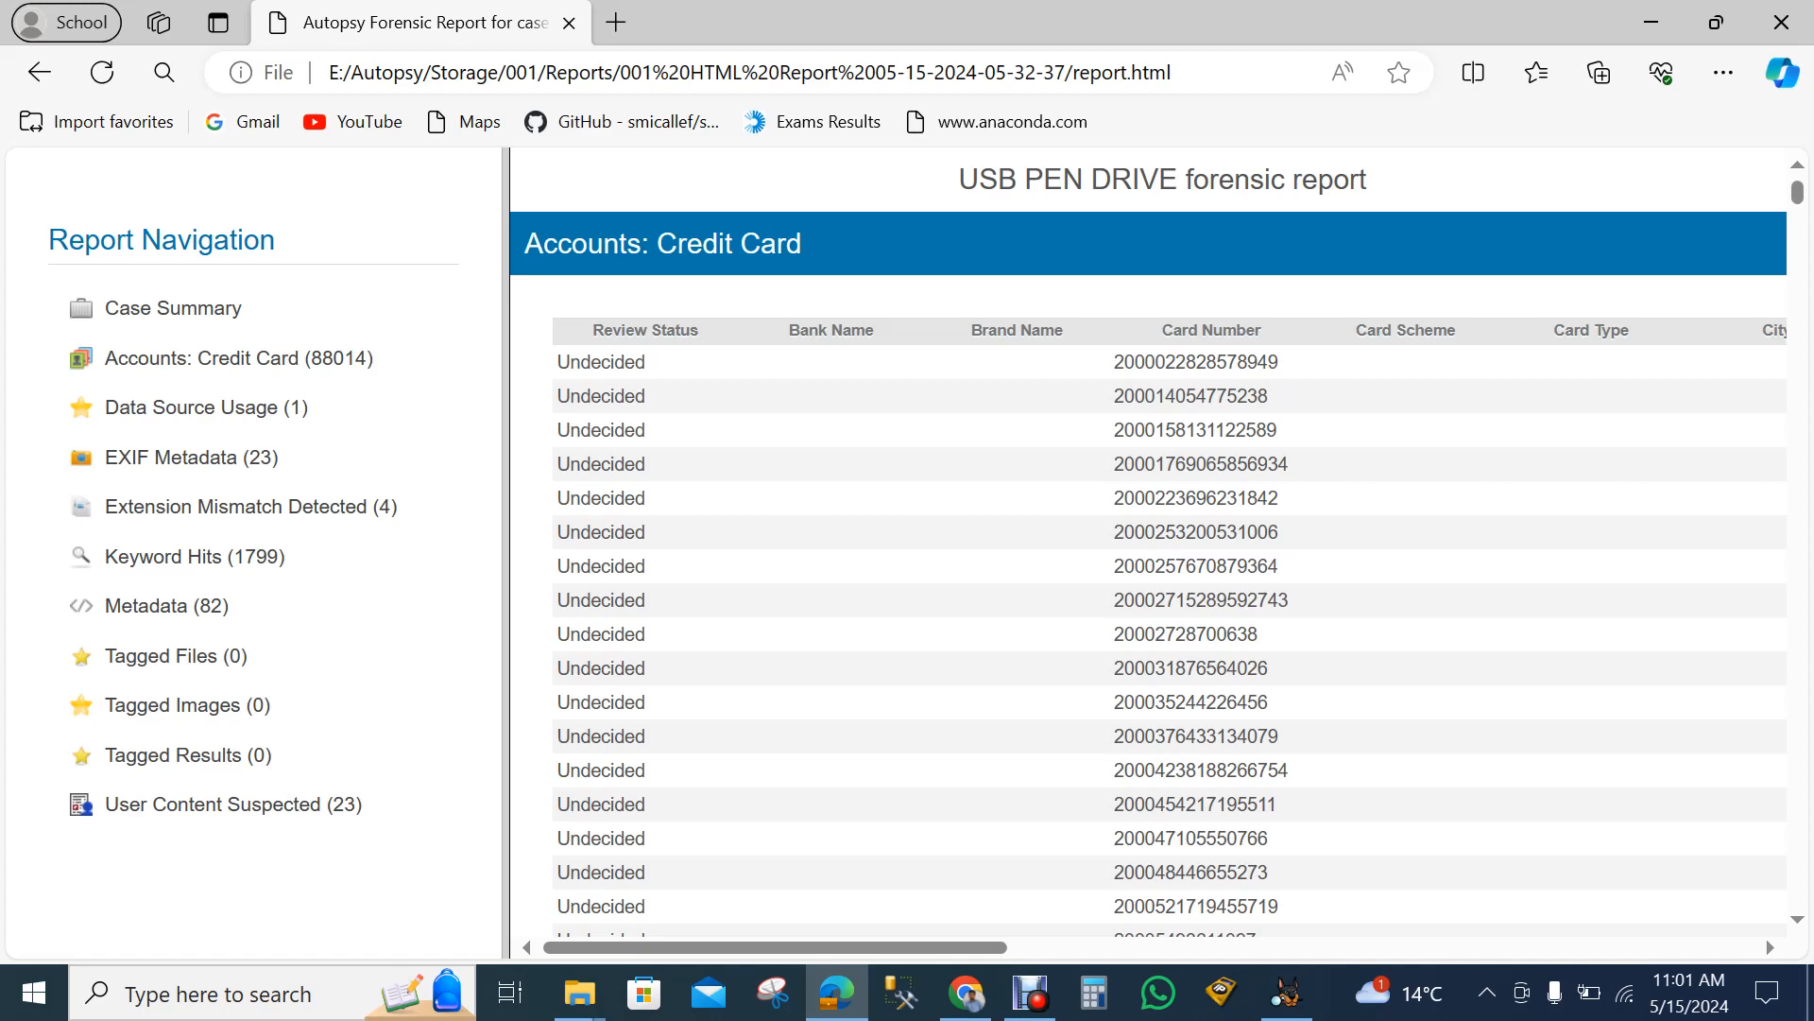
drag(1798, 192, 1797, 301)
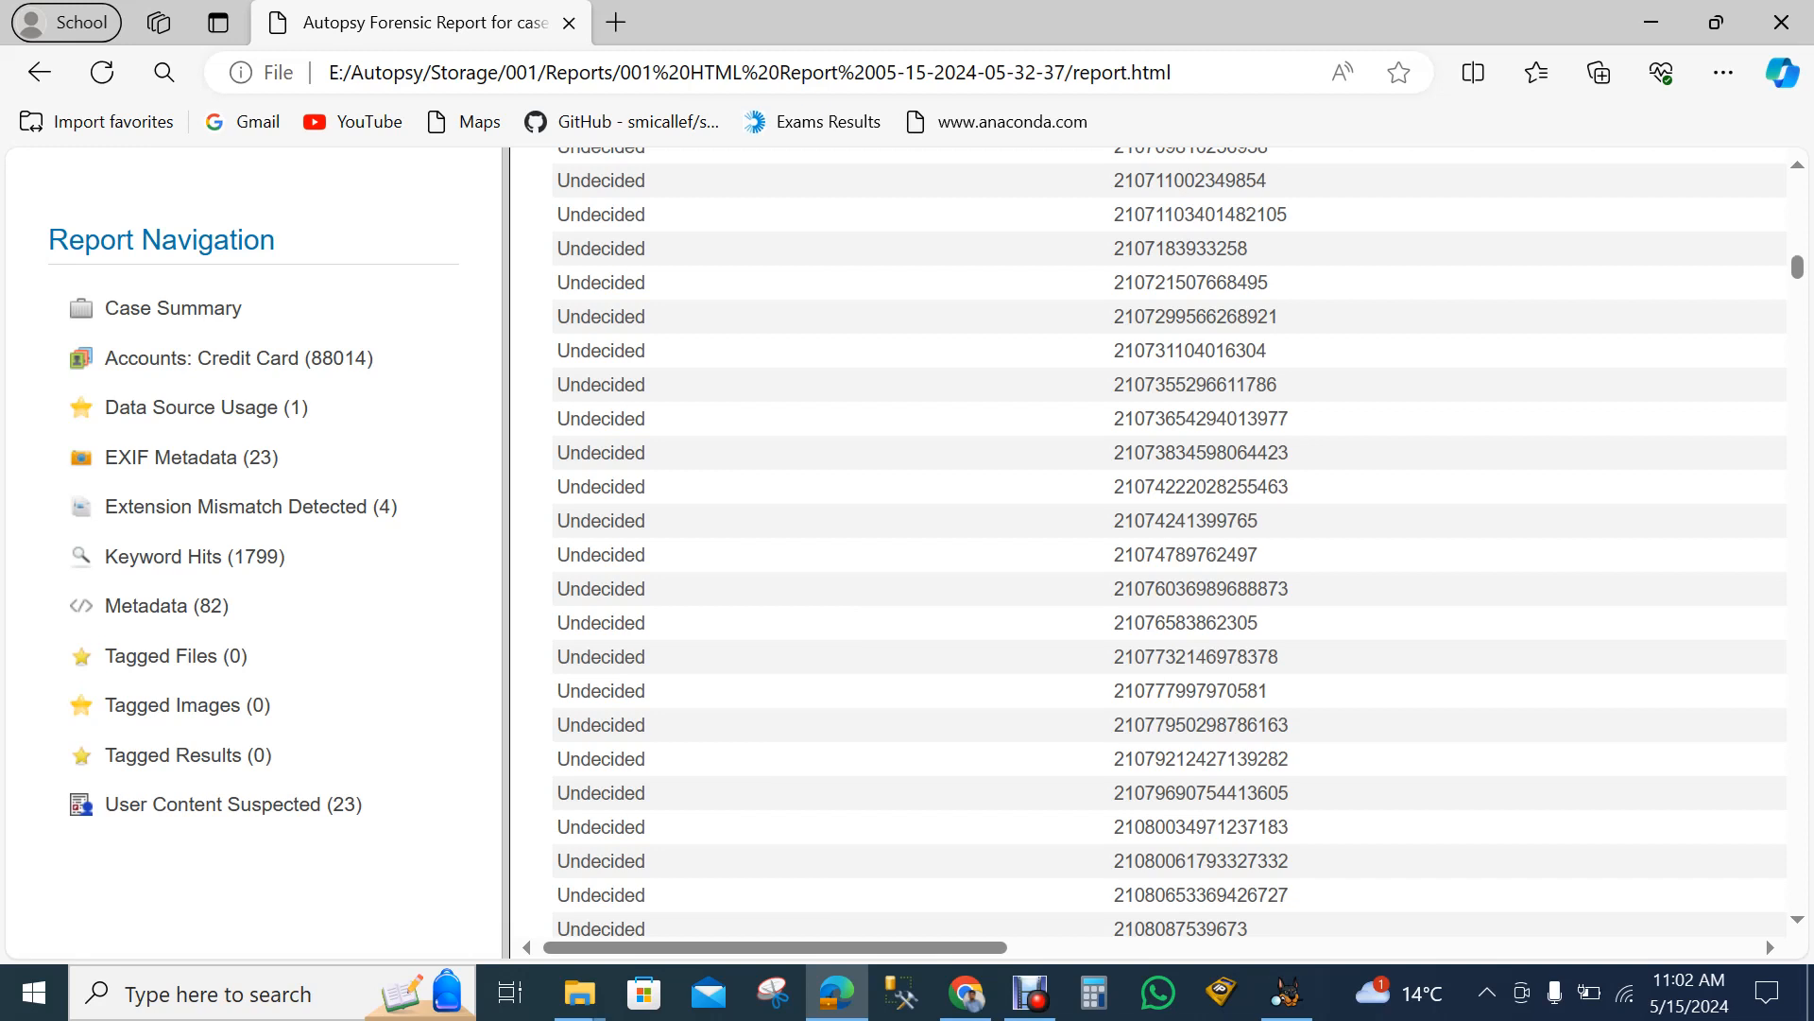
key(Page_Down)
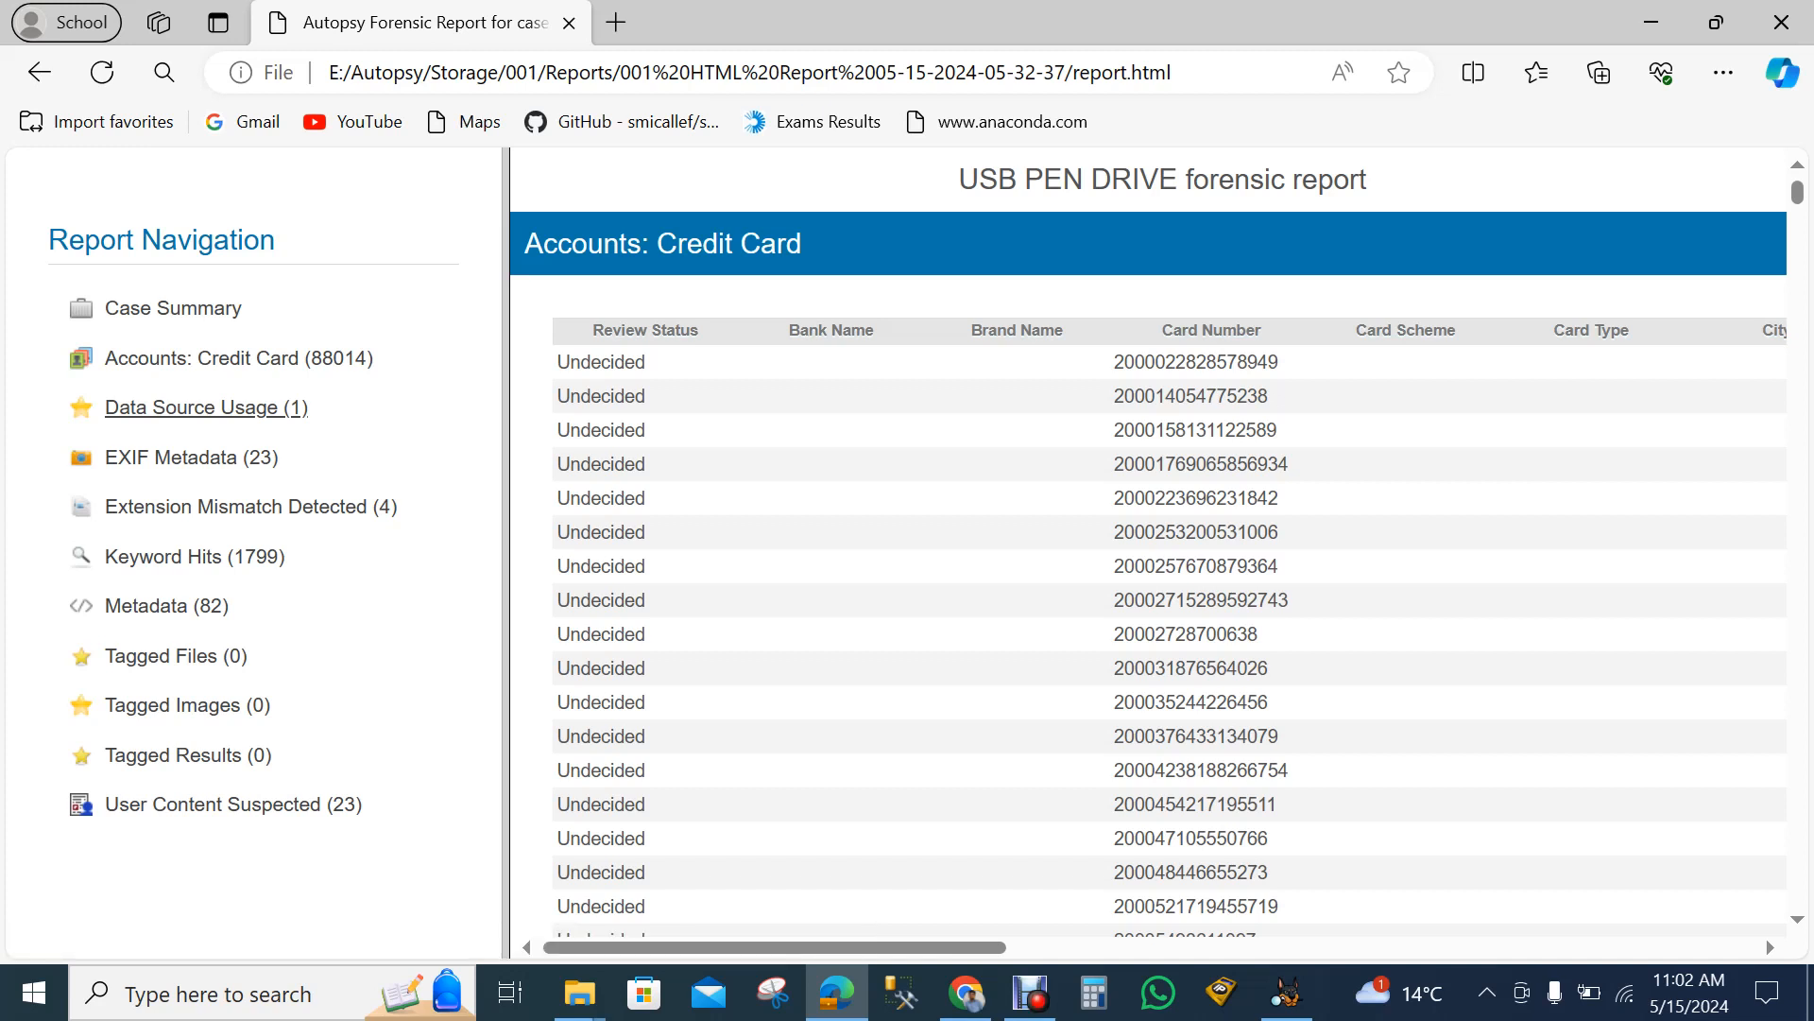
View the Data Source Usage section of the report.
key(ctrl+l)
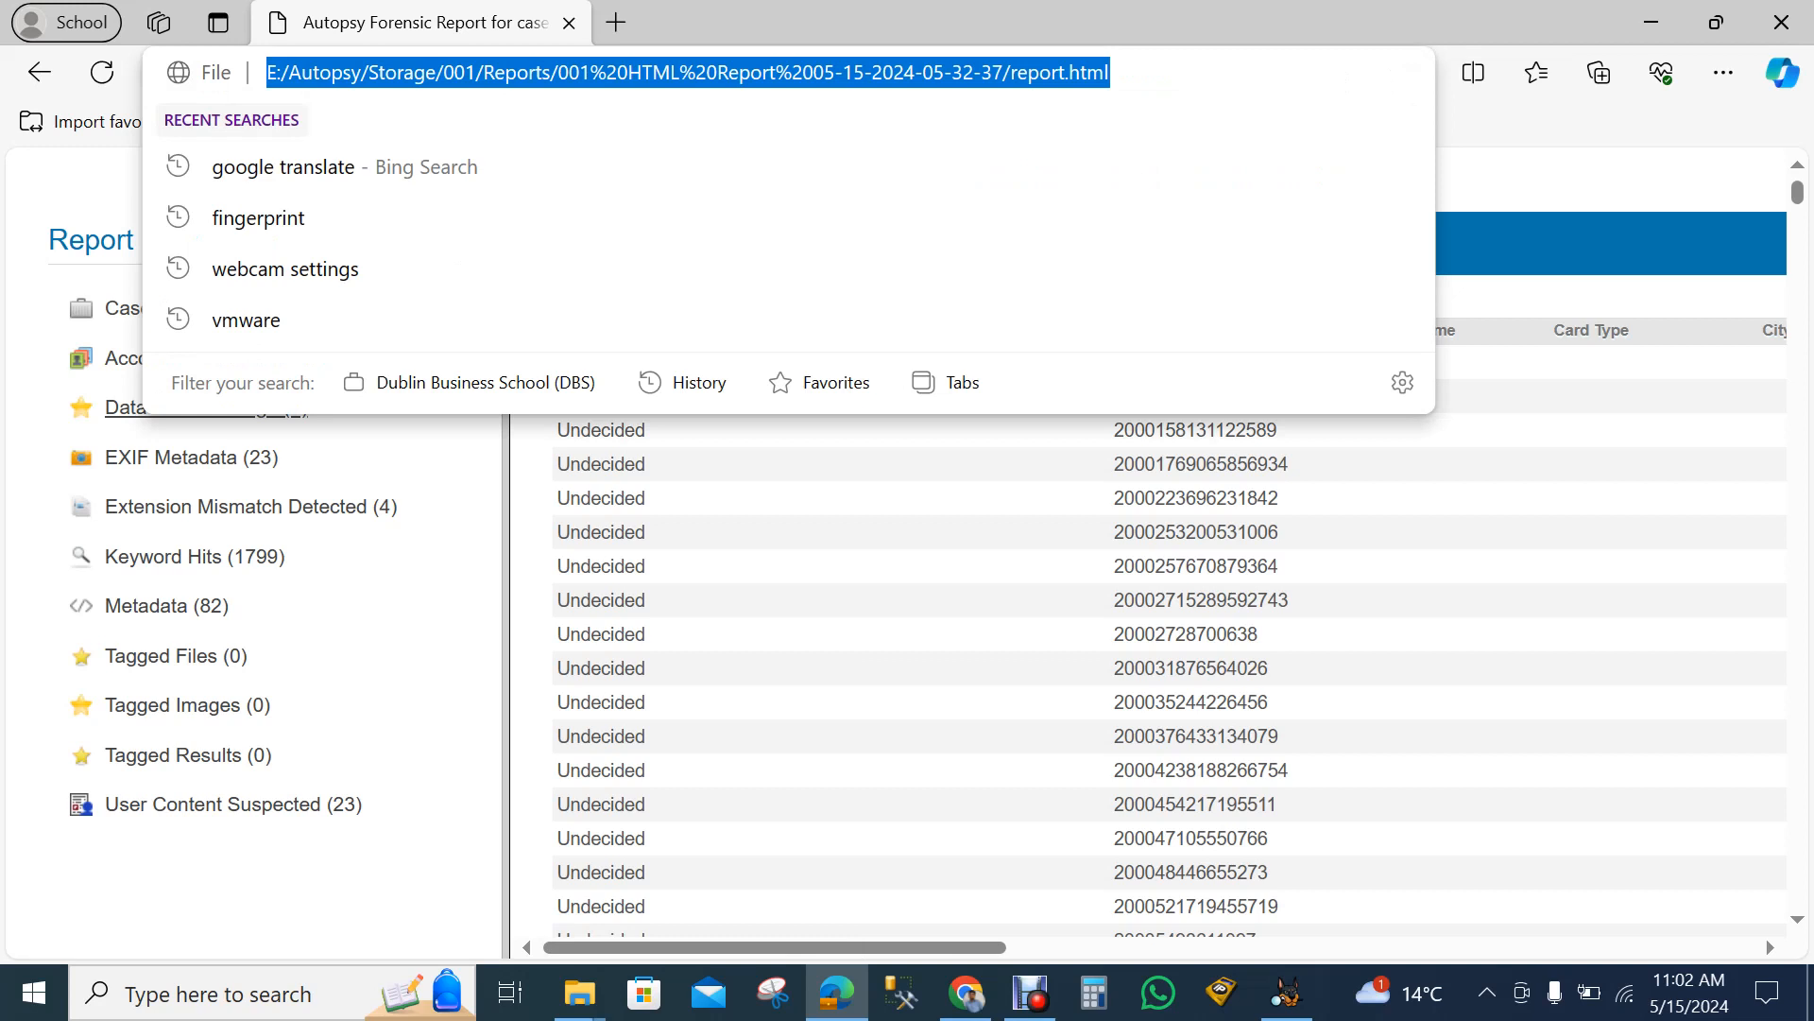
key(Escape)
click(206, 407)
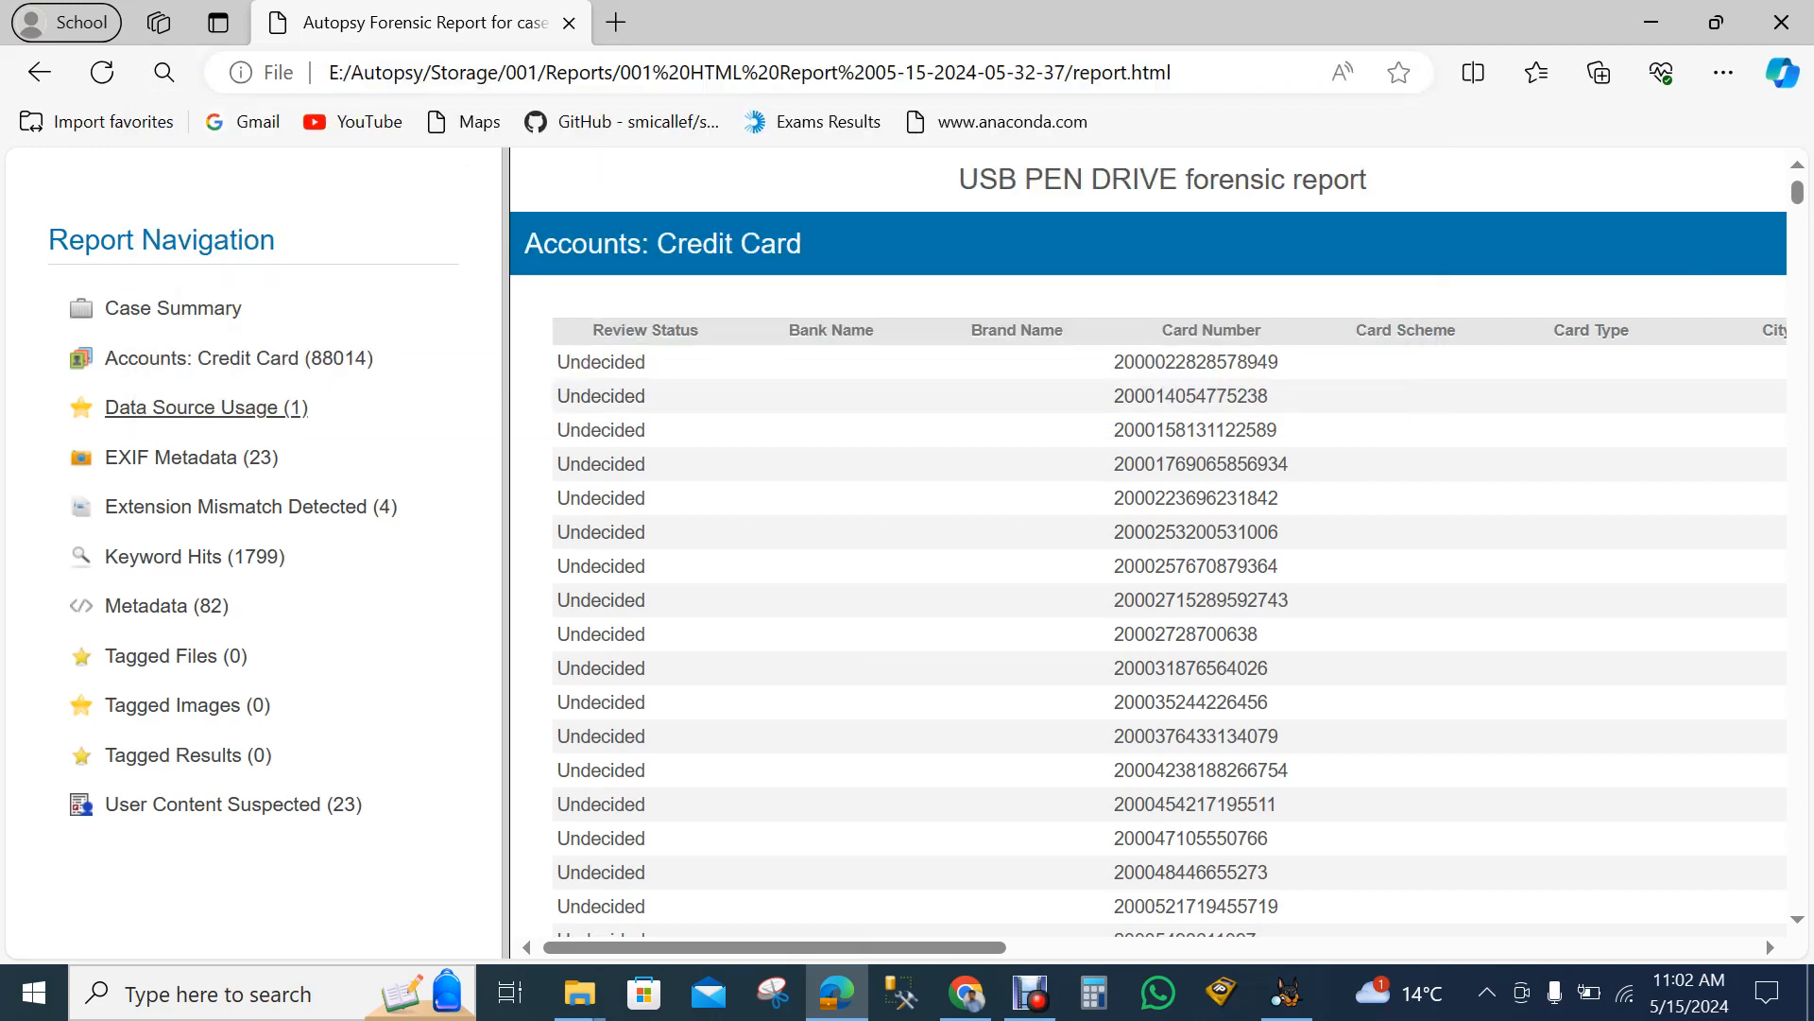
click(206, 407)
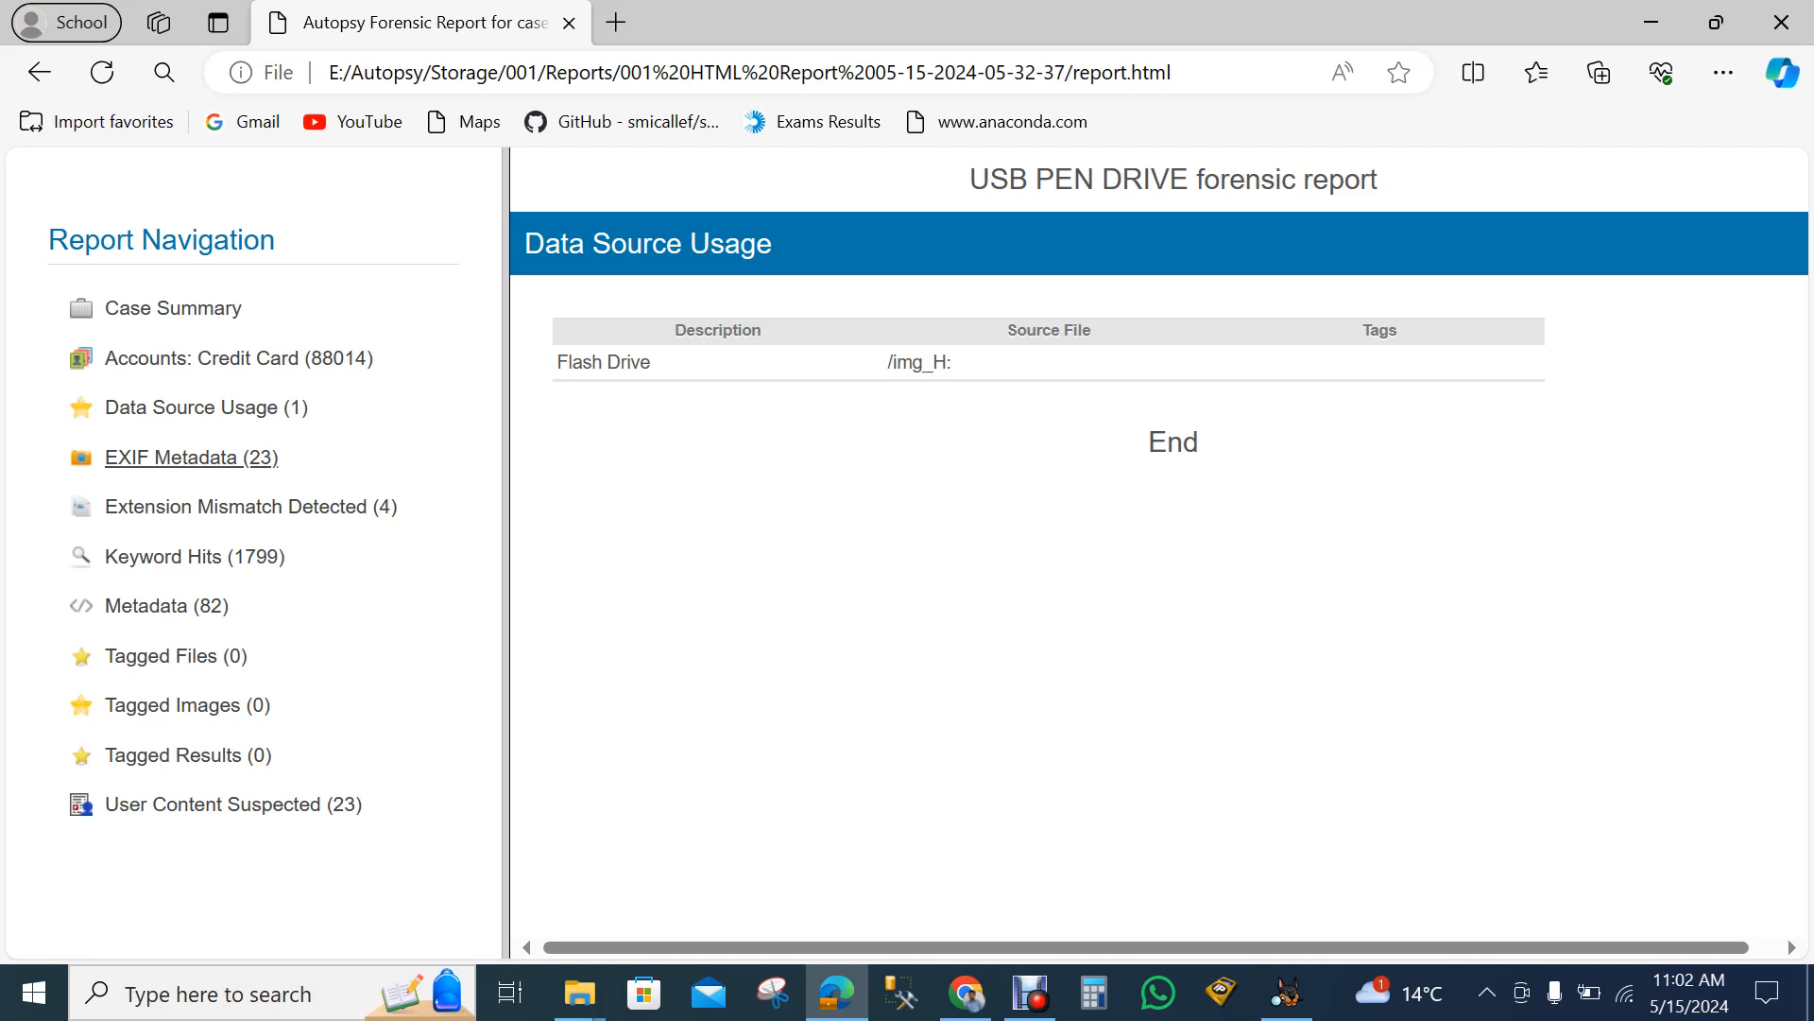
Open the report's EXIF Metadata section and examine the dates taken, device manufacturers and device models.
click(170, 458)
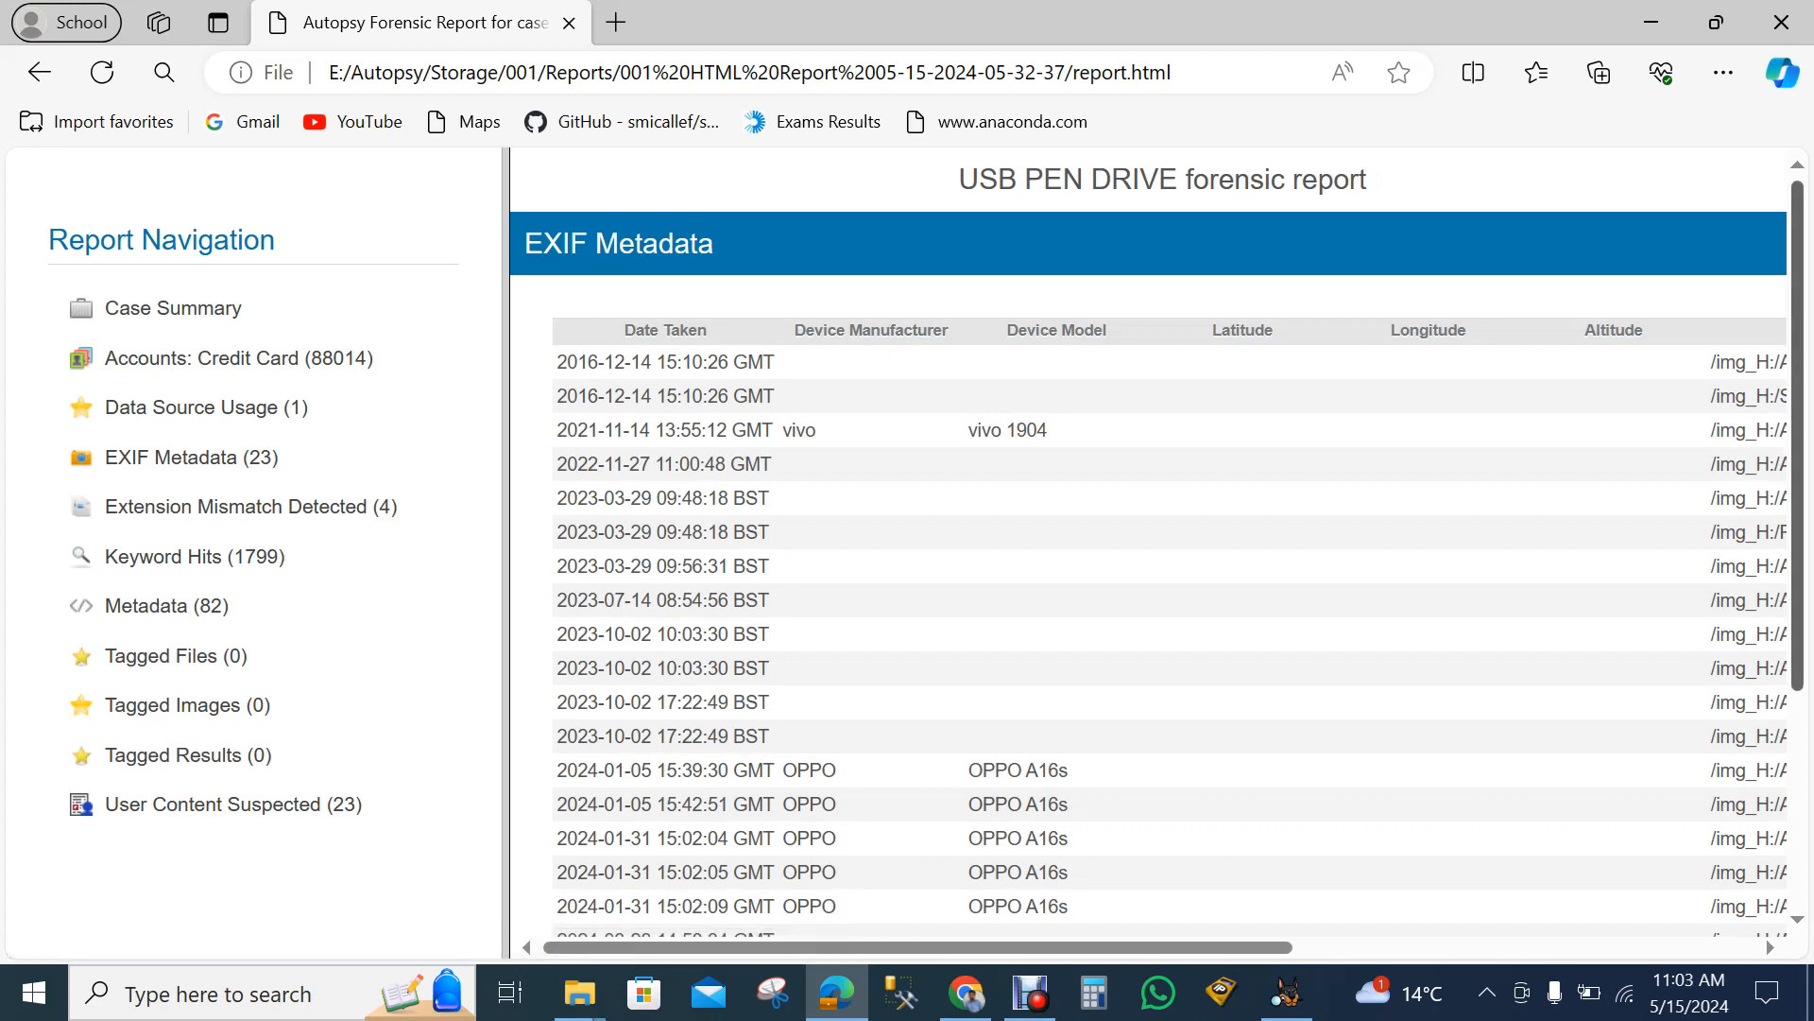
scroll(1148, 548, down, 2)
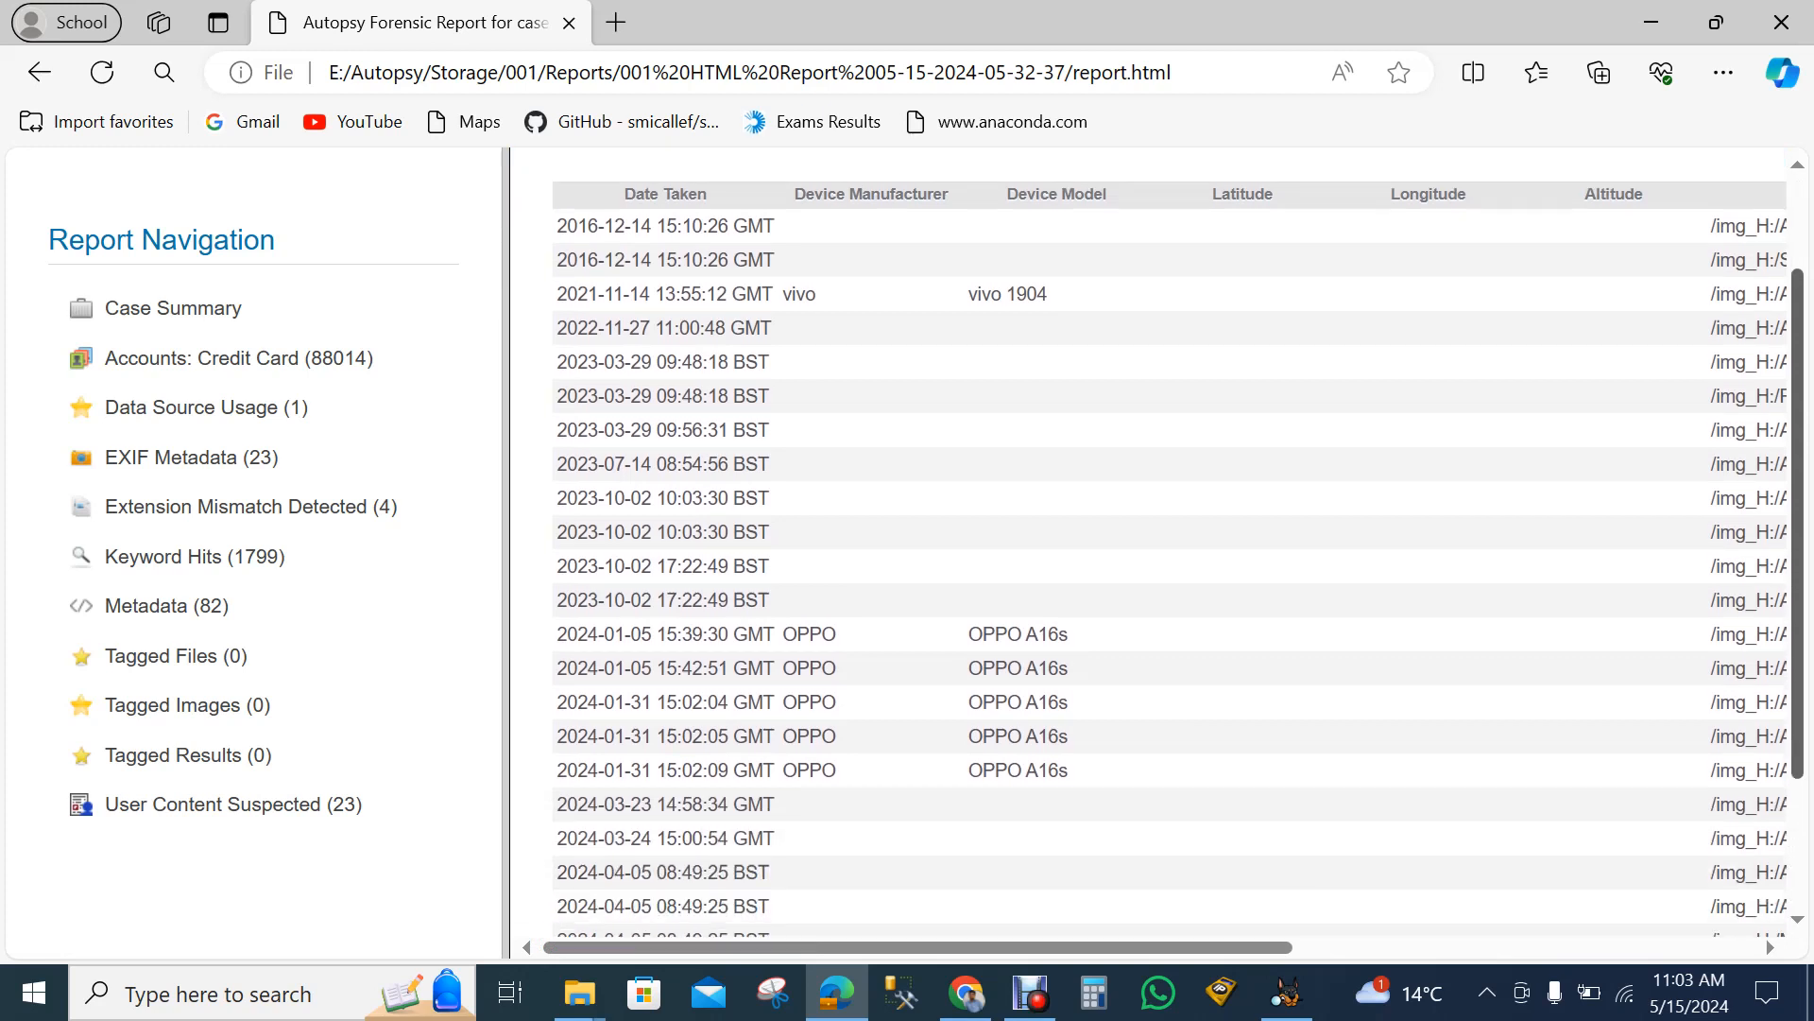
scroll(1148, 548, down, 2)
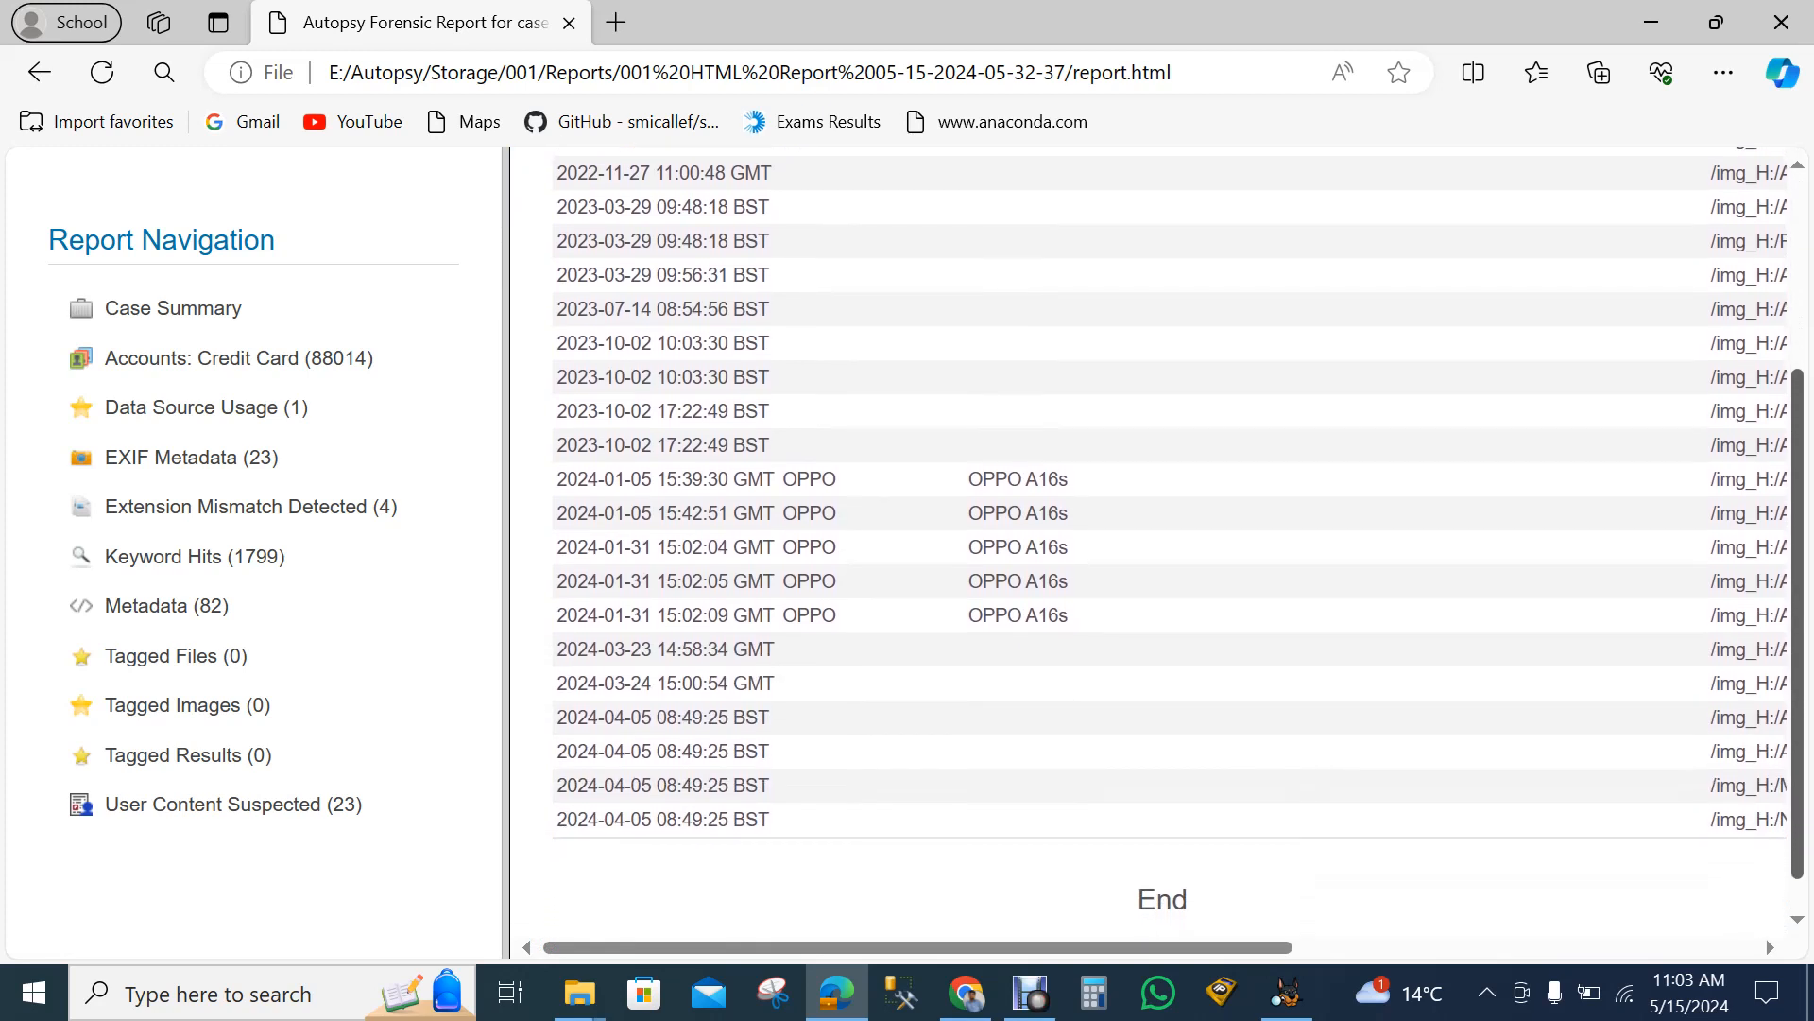
scroll(1148, 548, up, 2)
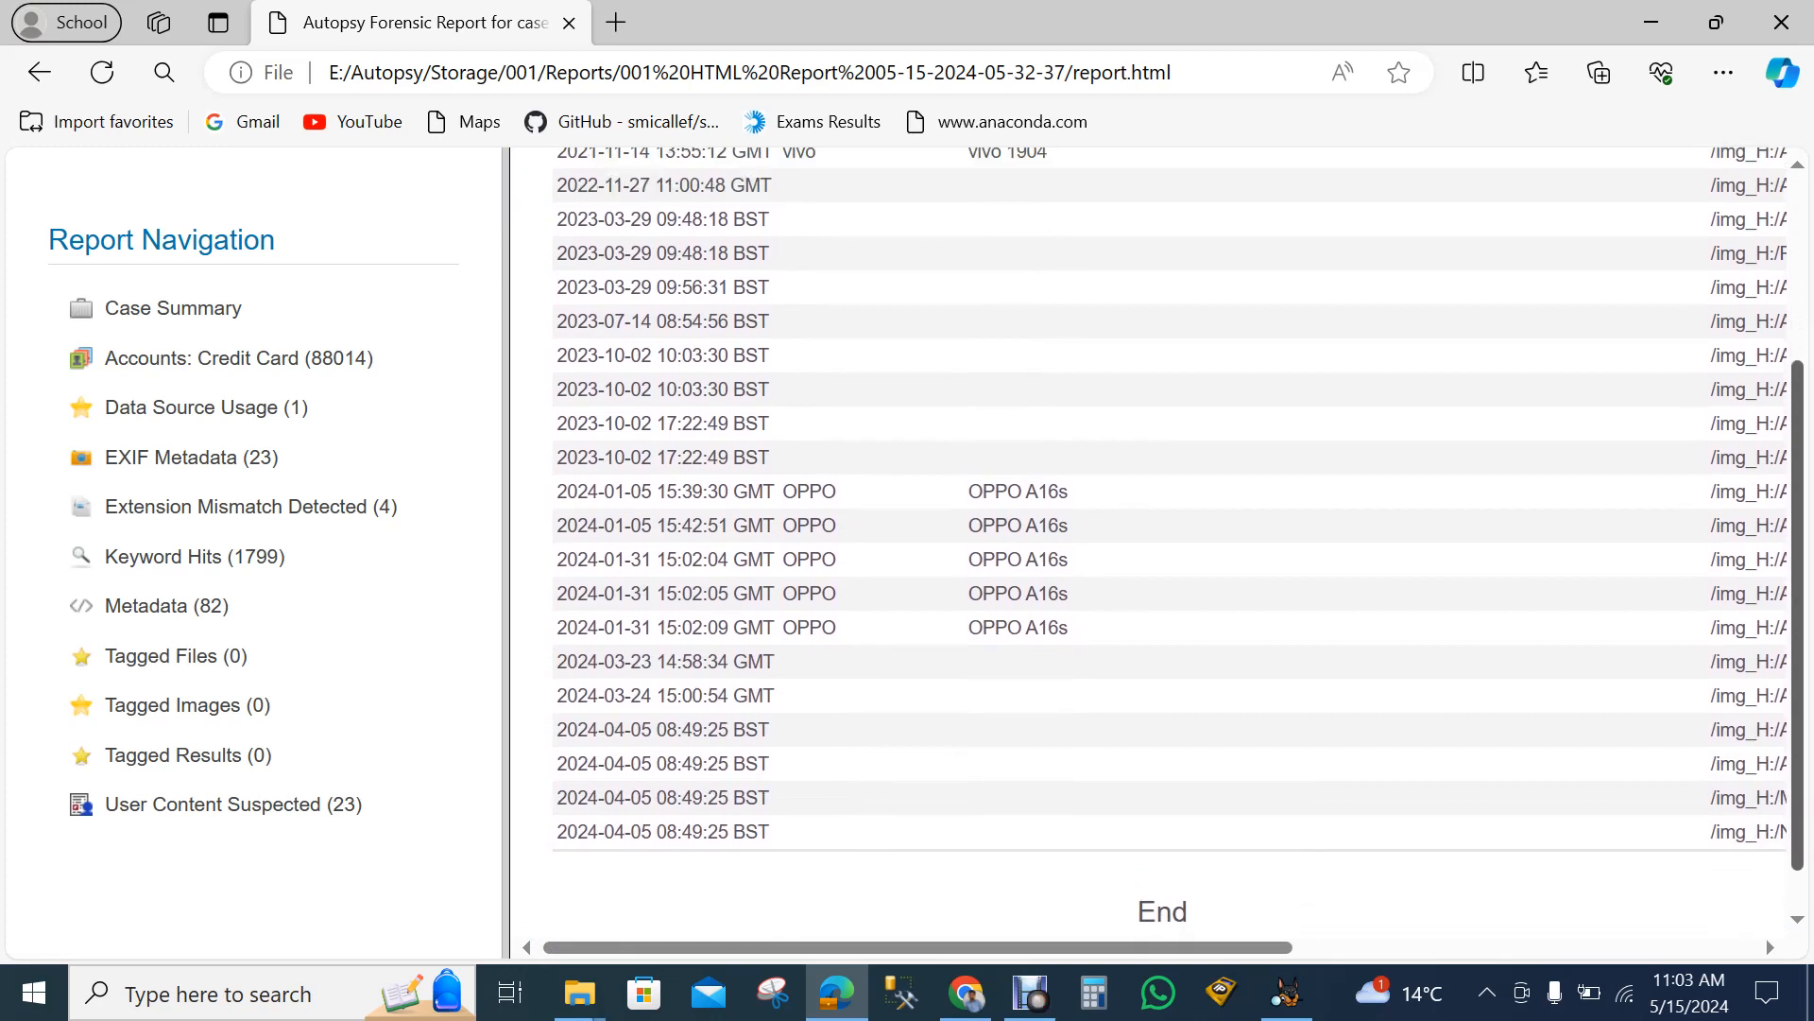
scroll(1148, 548, up, 1)
scroll(1148, 548, down, 1)
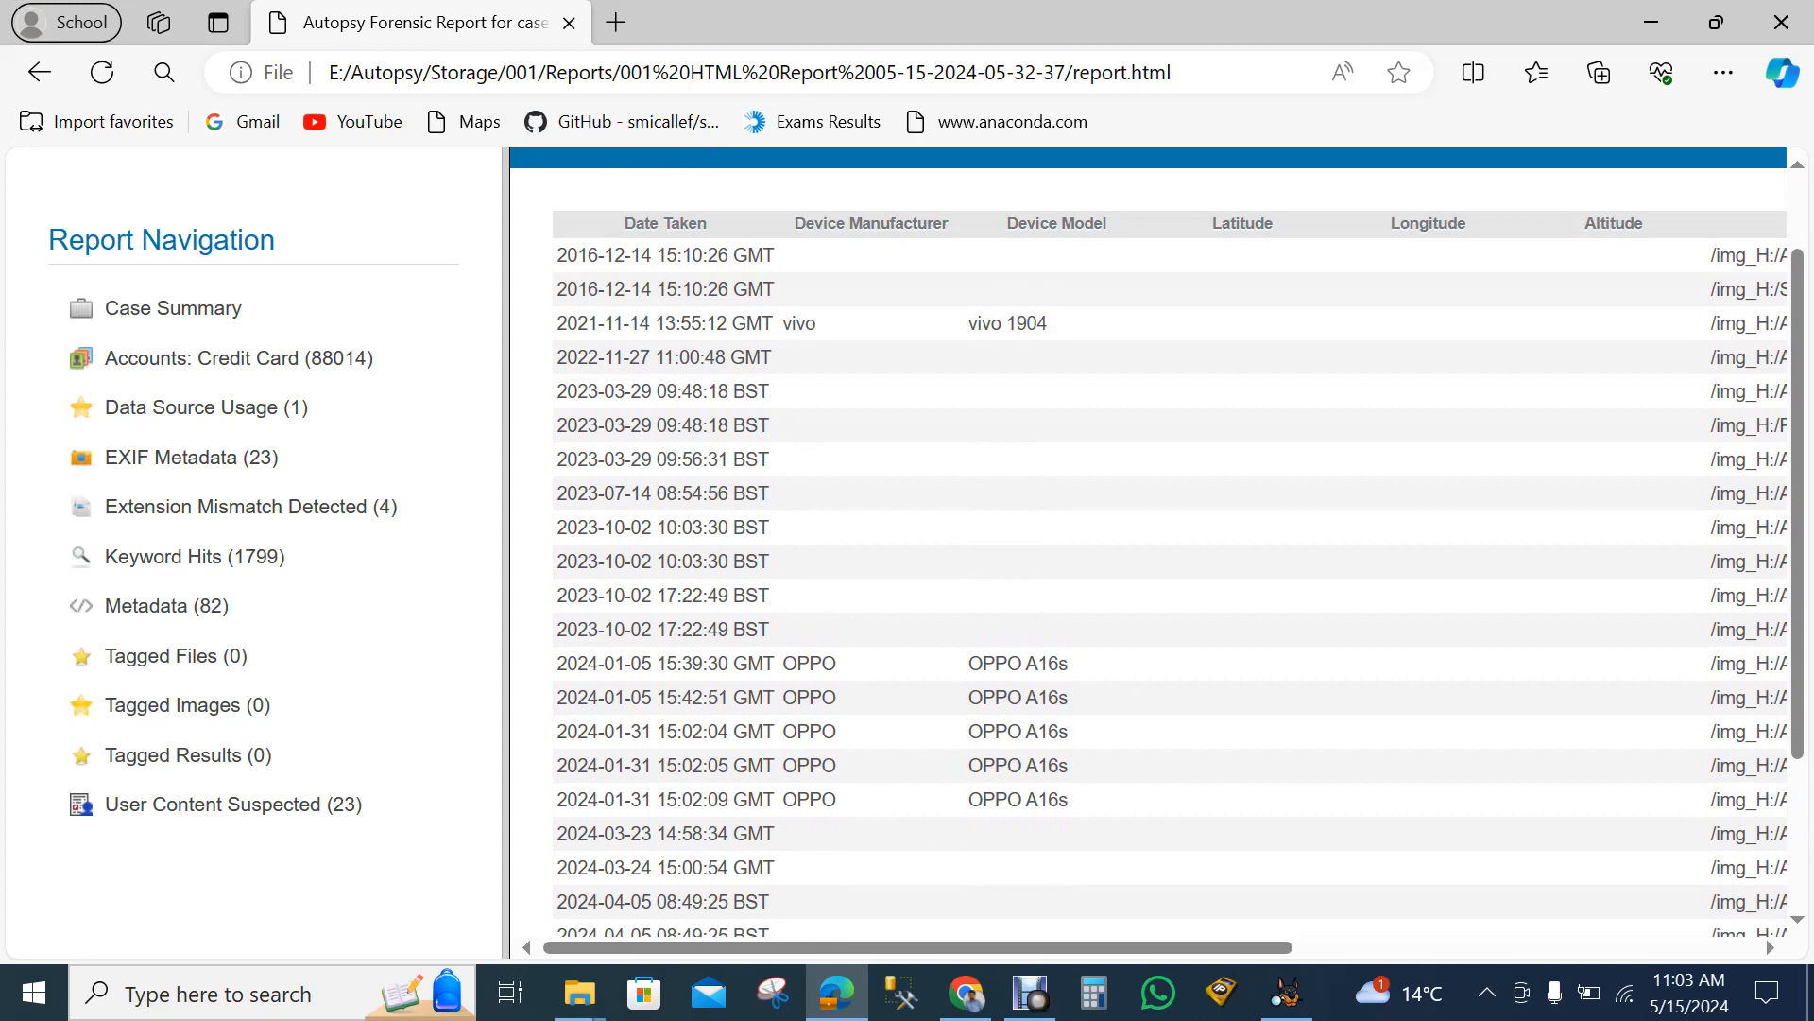
scroll(1148, 544, up, 1)
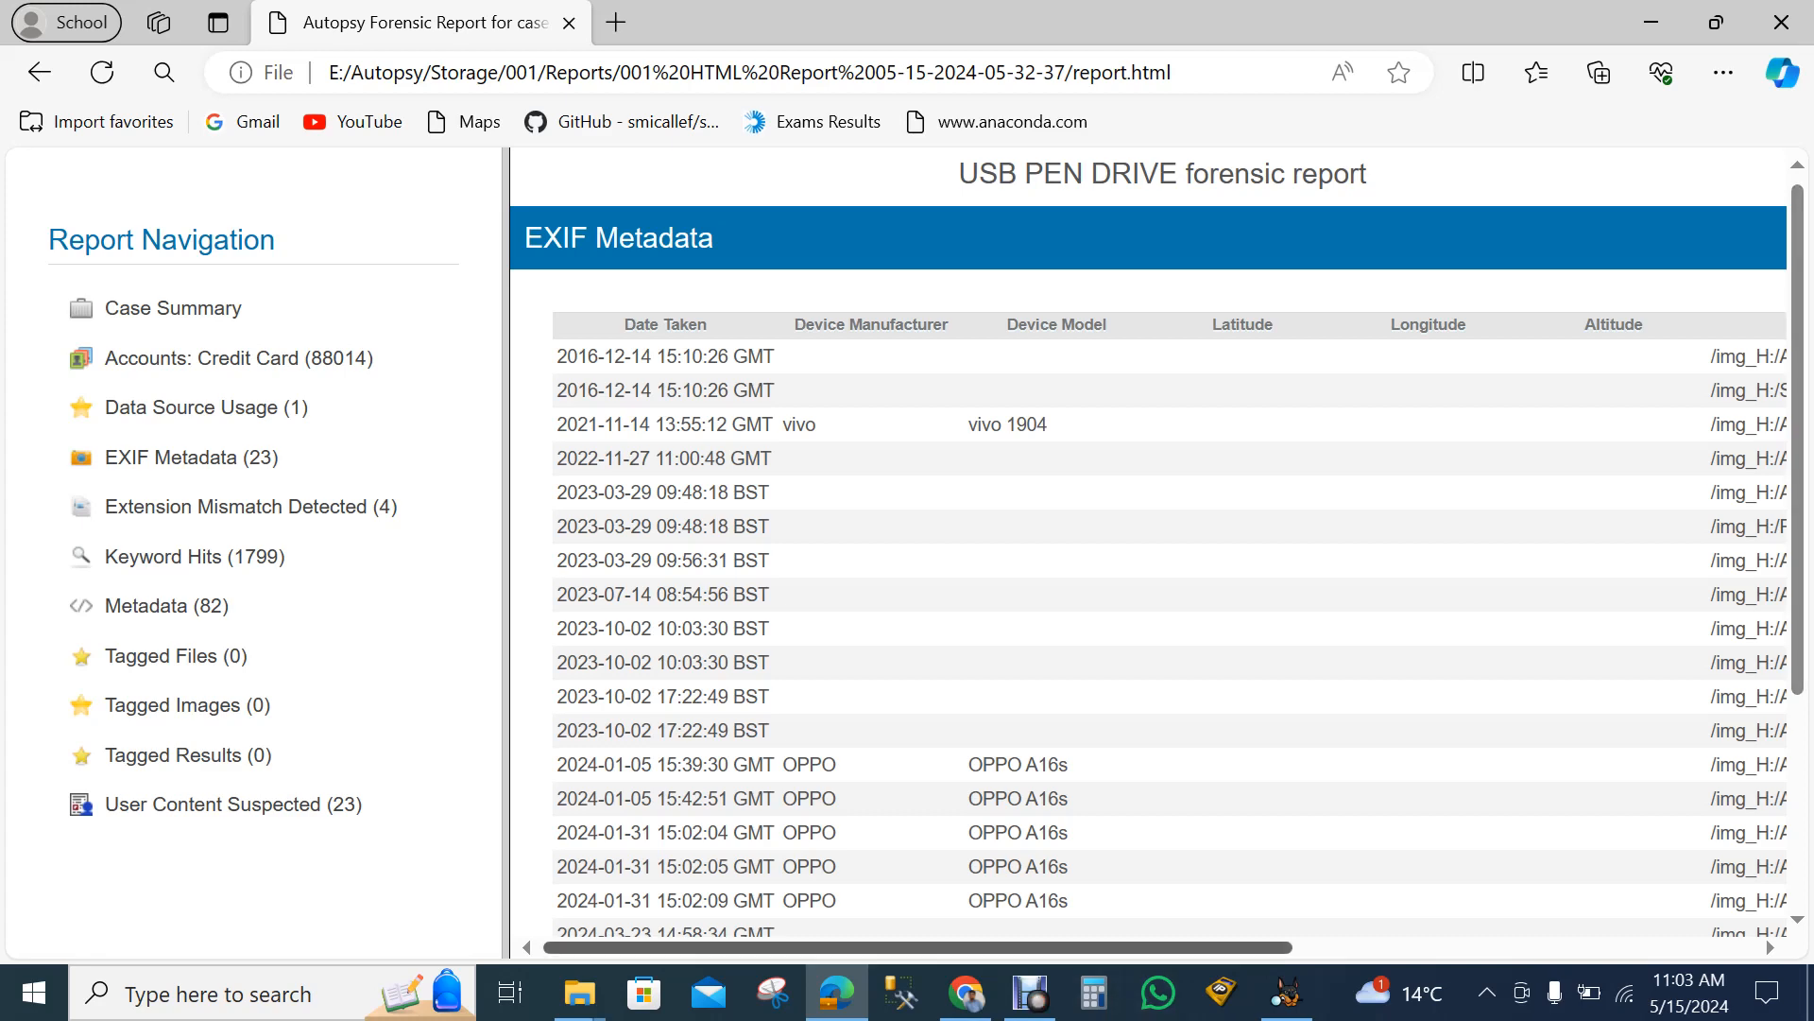
Examine the location columns and source file paths of all entries in the EXIF Metadata table.
scroll(1148, 543, right, 3)
scroll(1148, 544, right, 1)
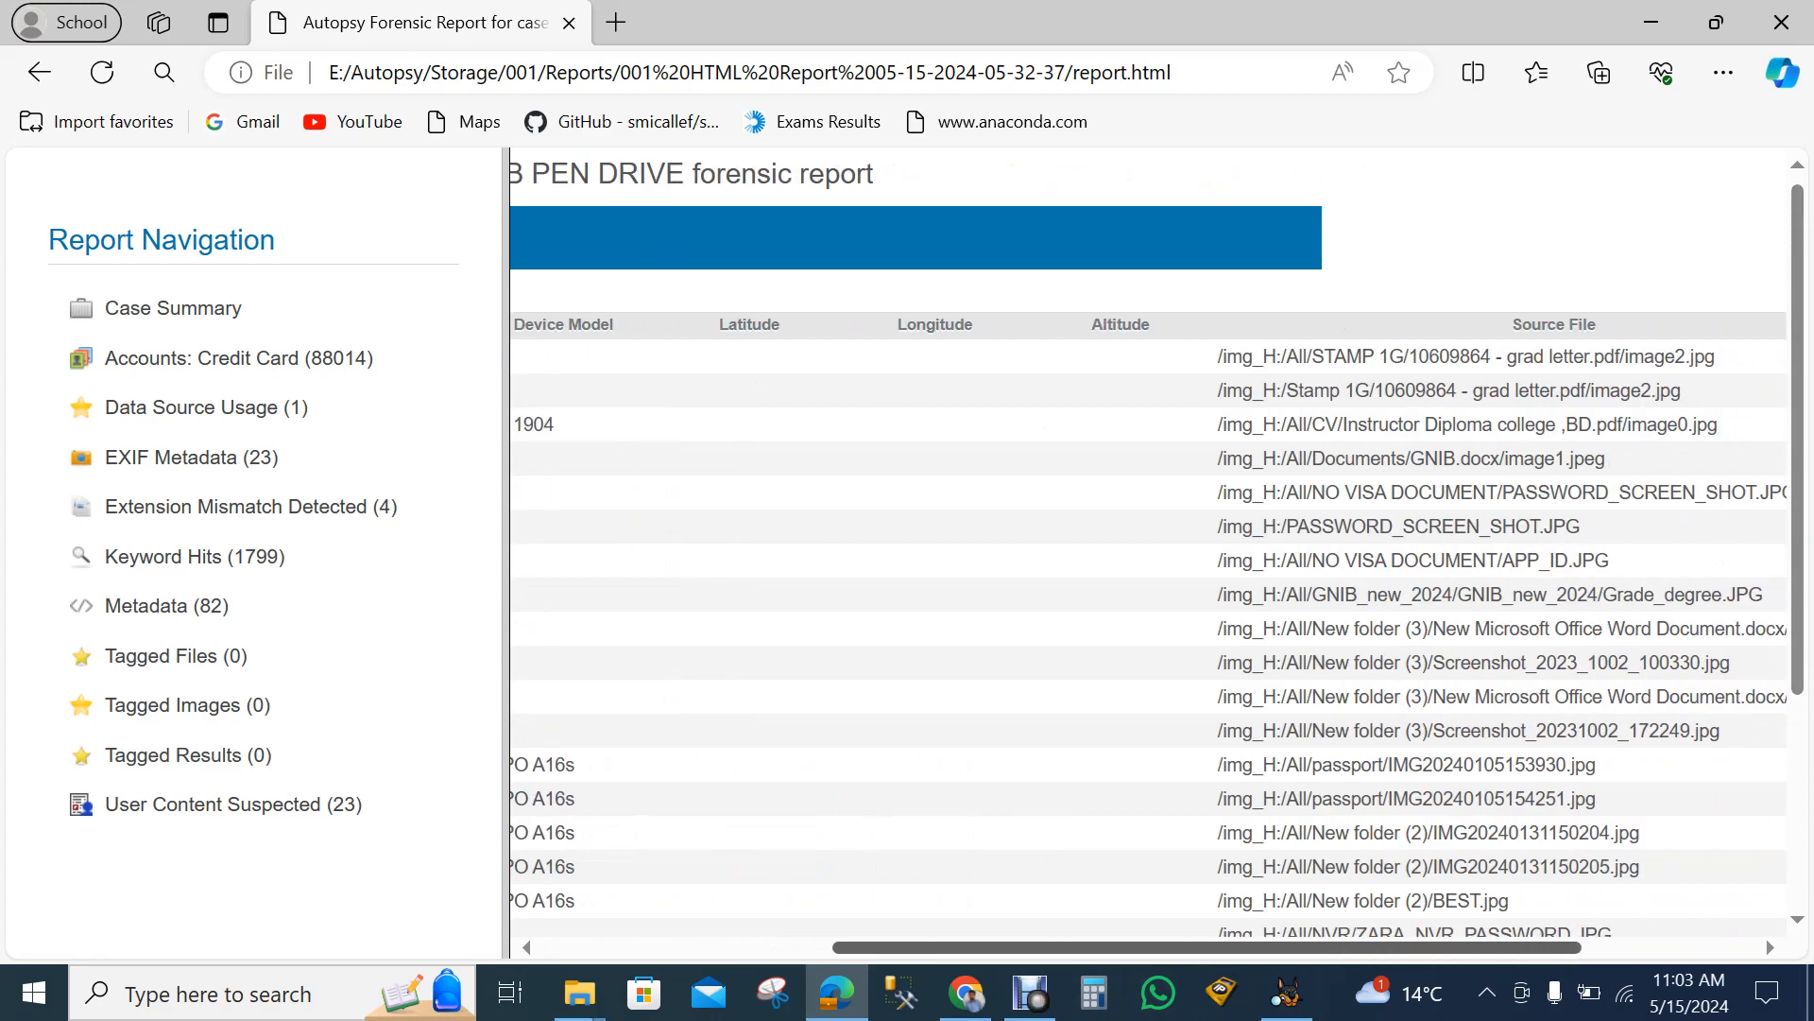
scroll(1148, 543, right, 1)
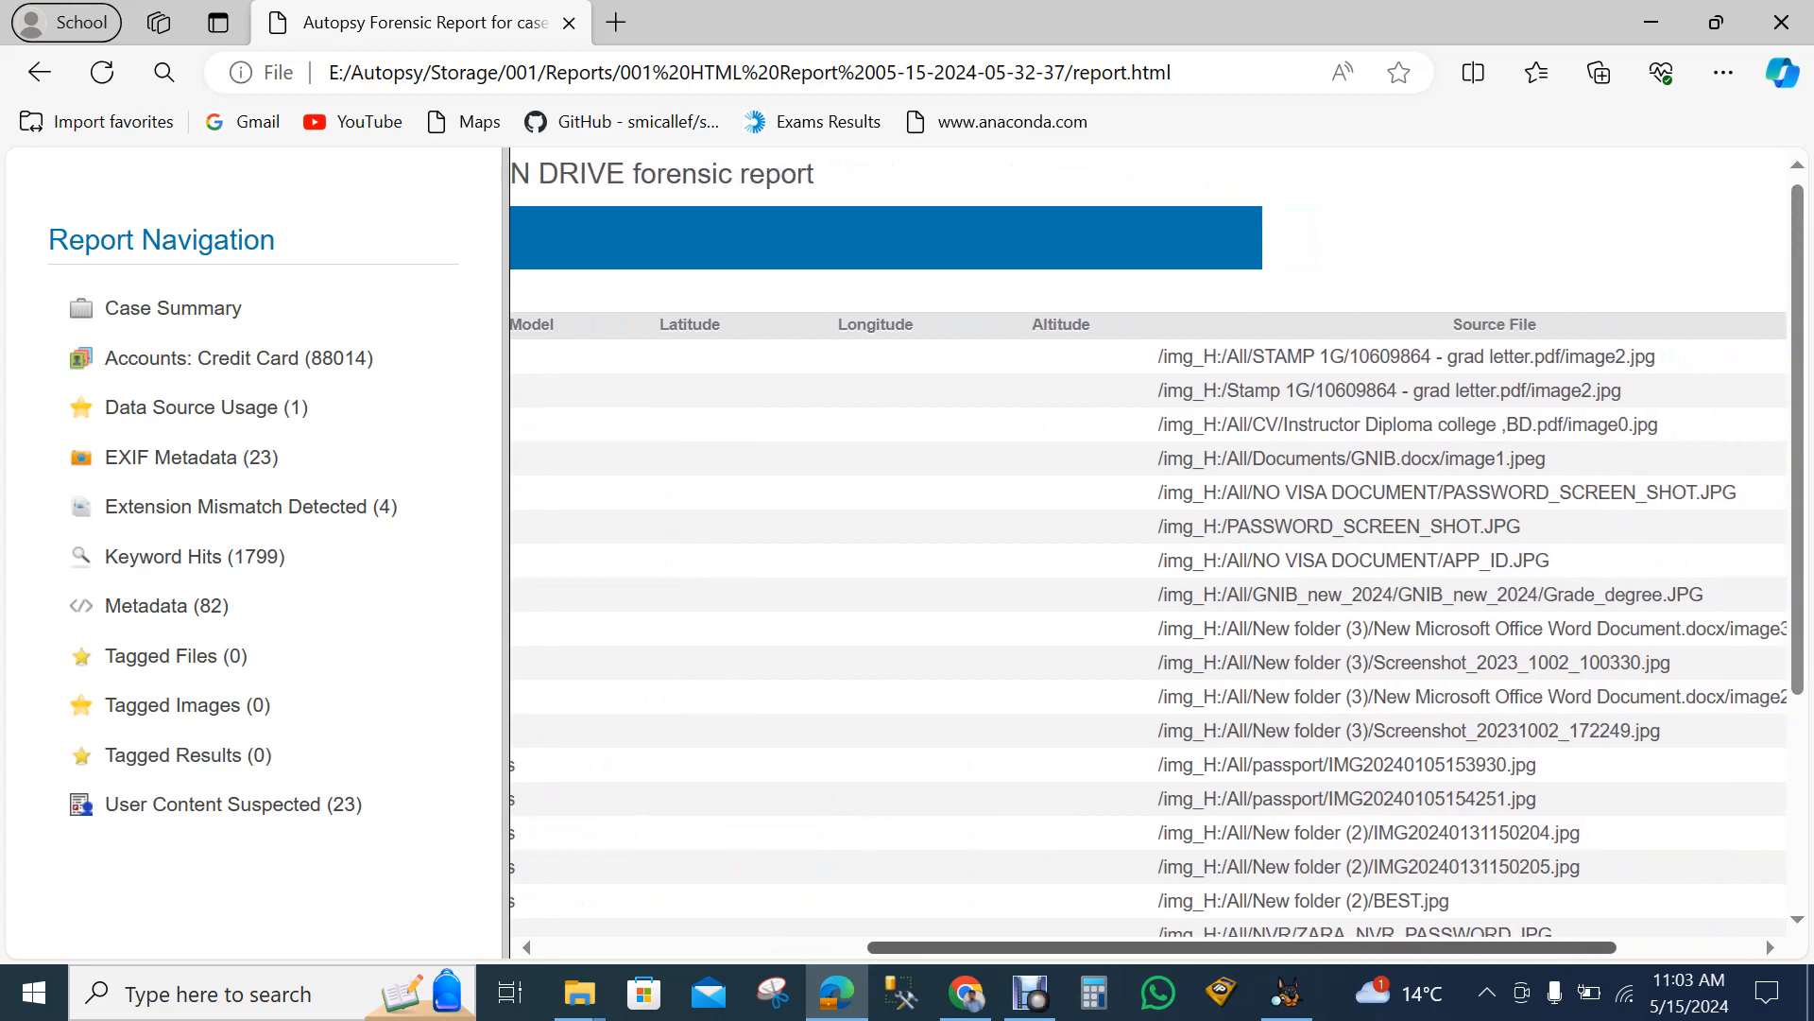
scroll(1148, 543, right, 3)
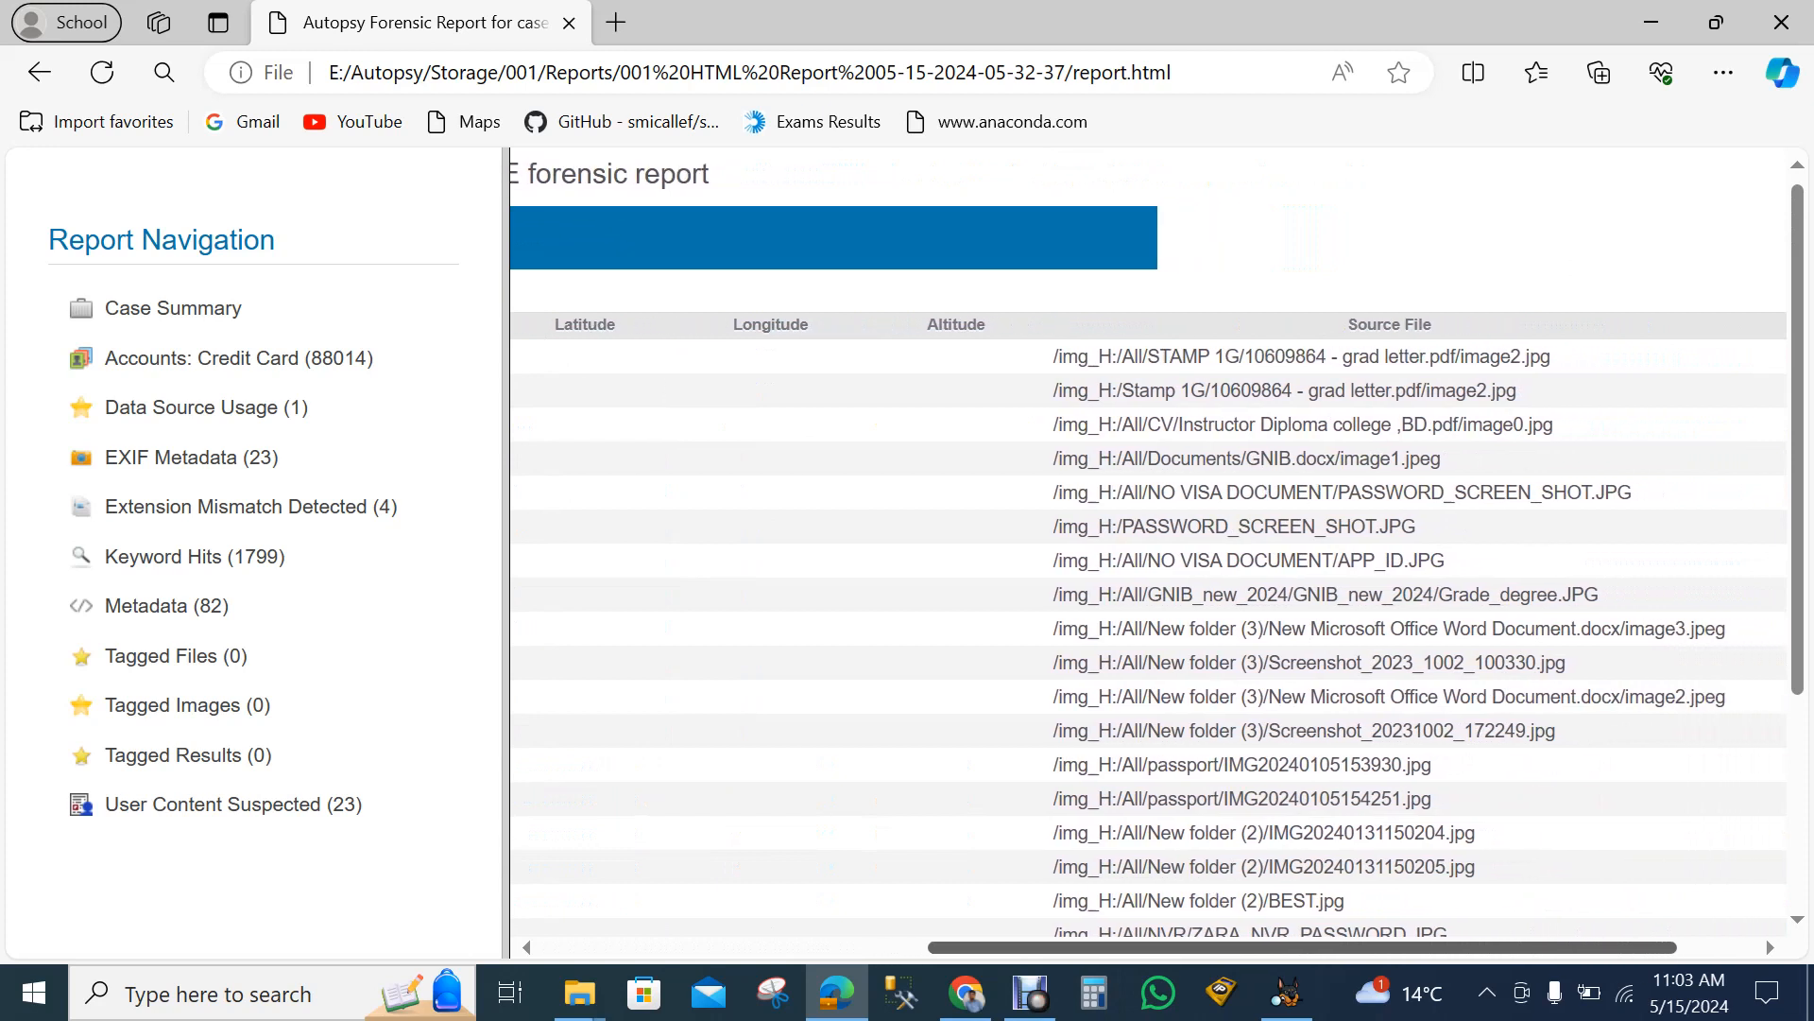
scroll(1148, 543, left, 3)
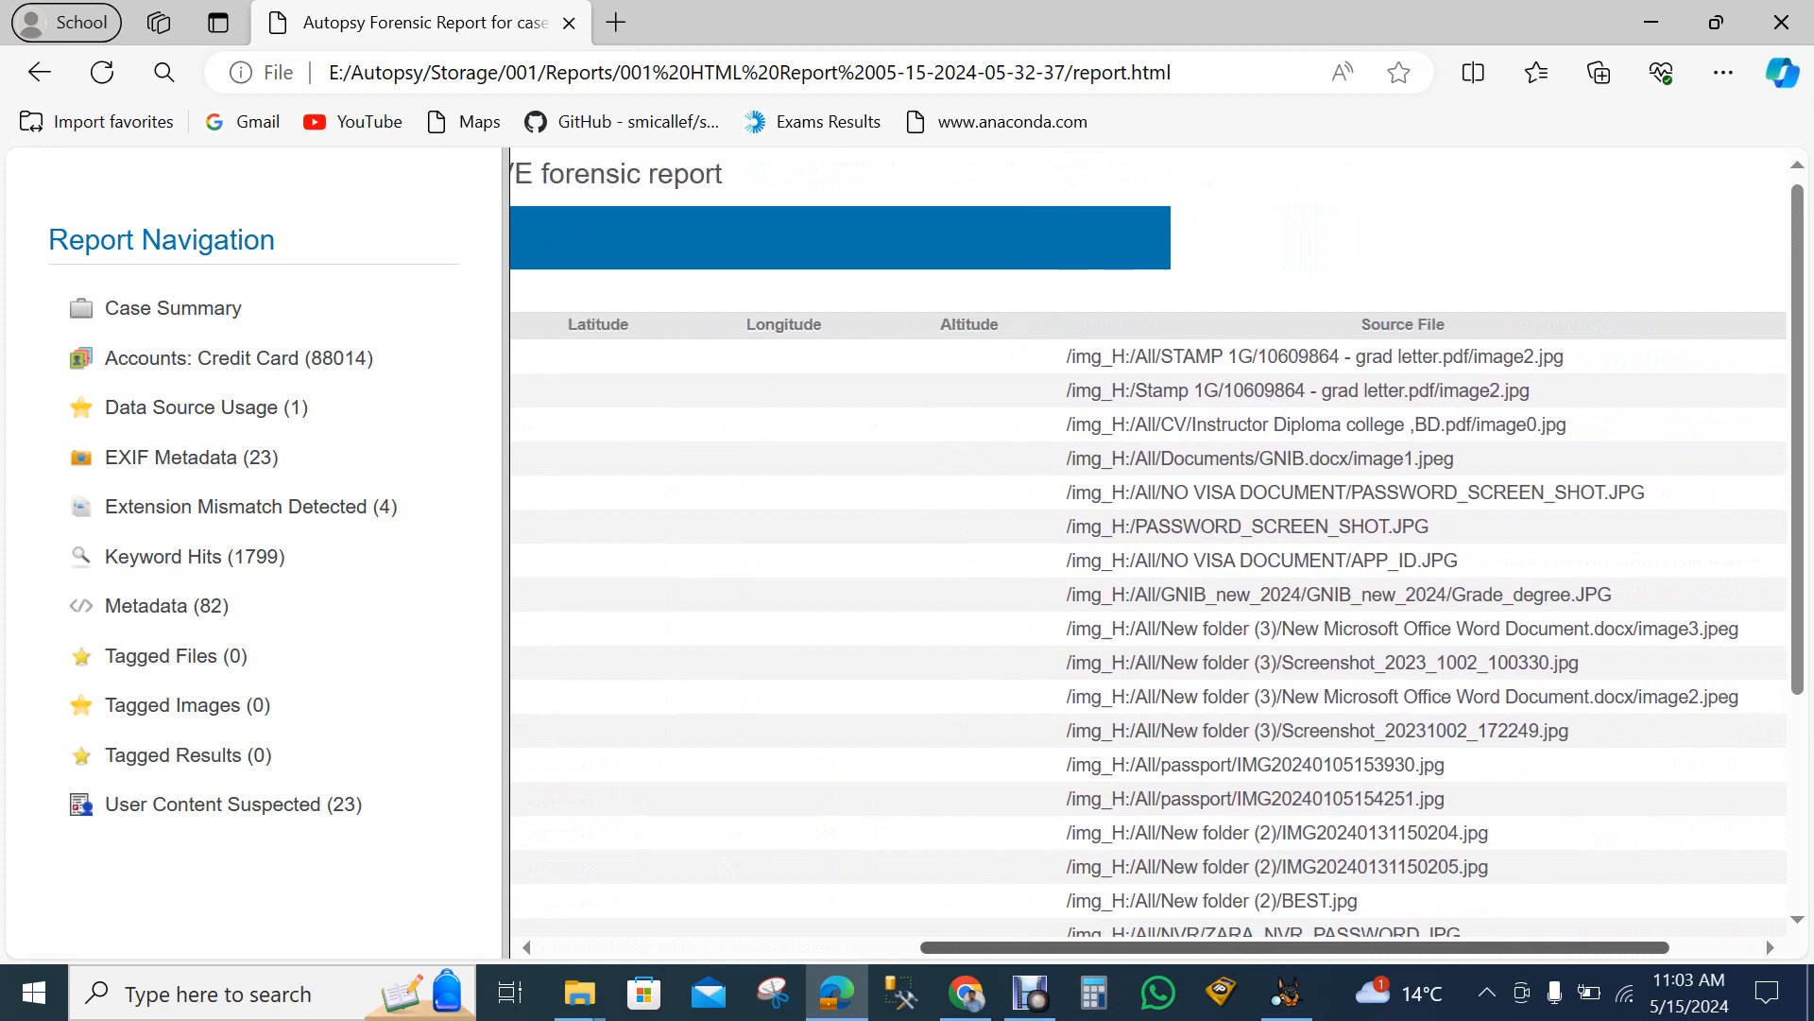
scroll(1148, 567, left, 5)
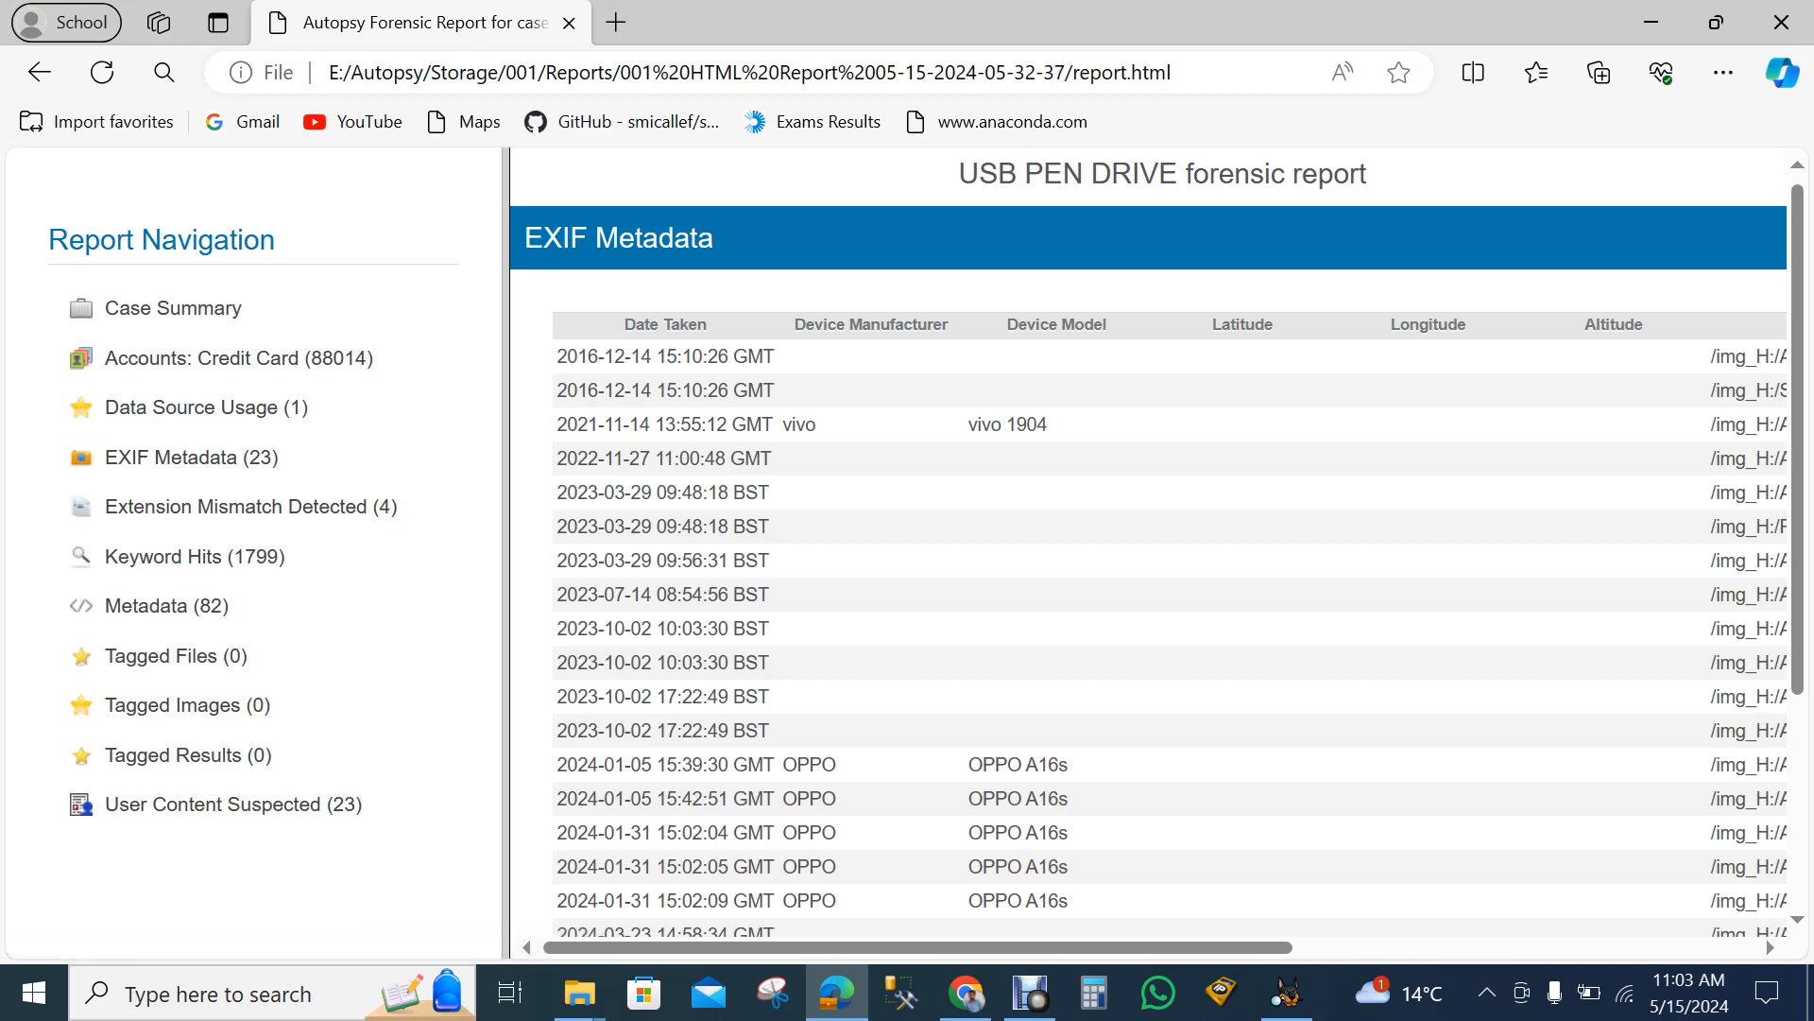
drag(918, 947, 1255, 947)
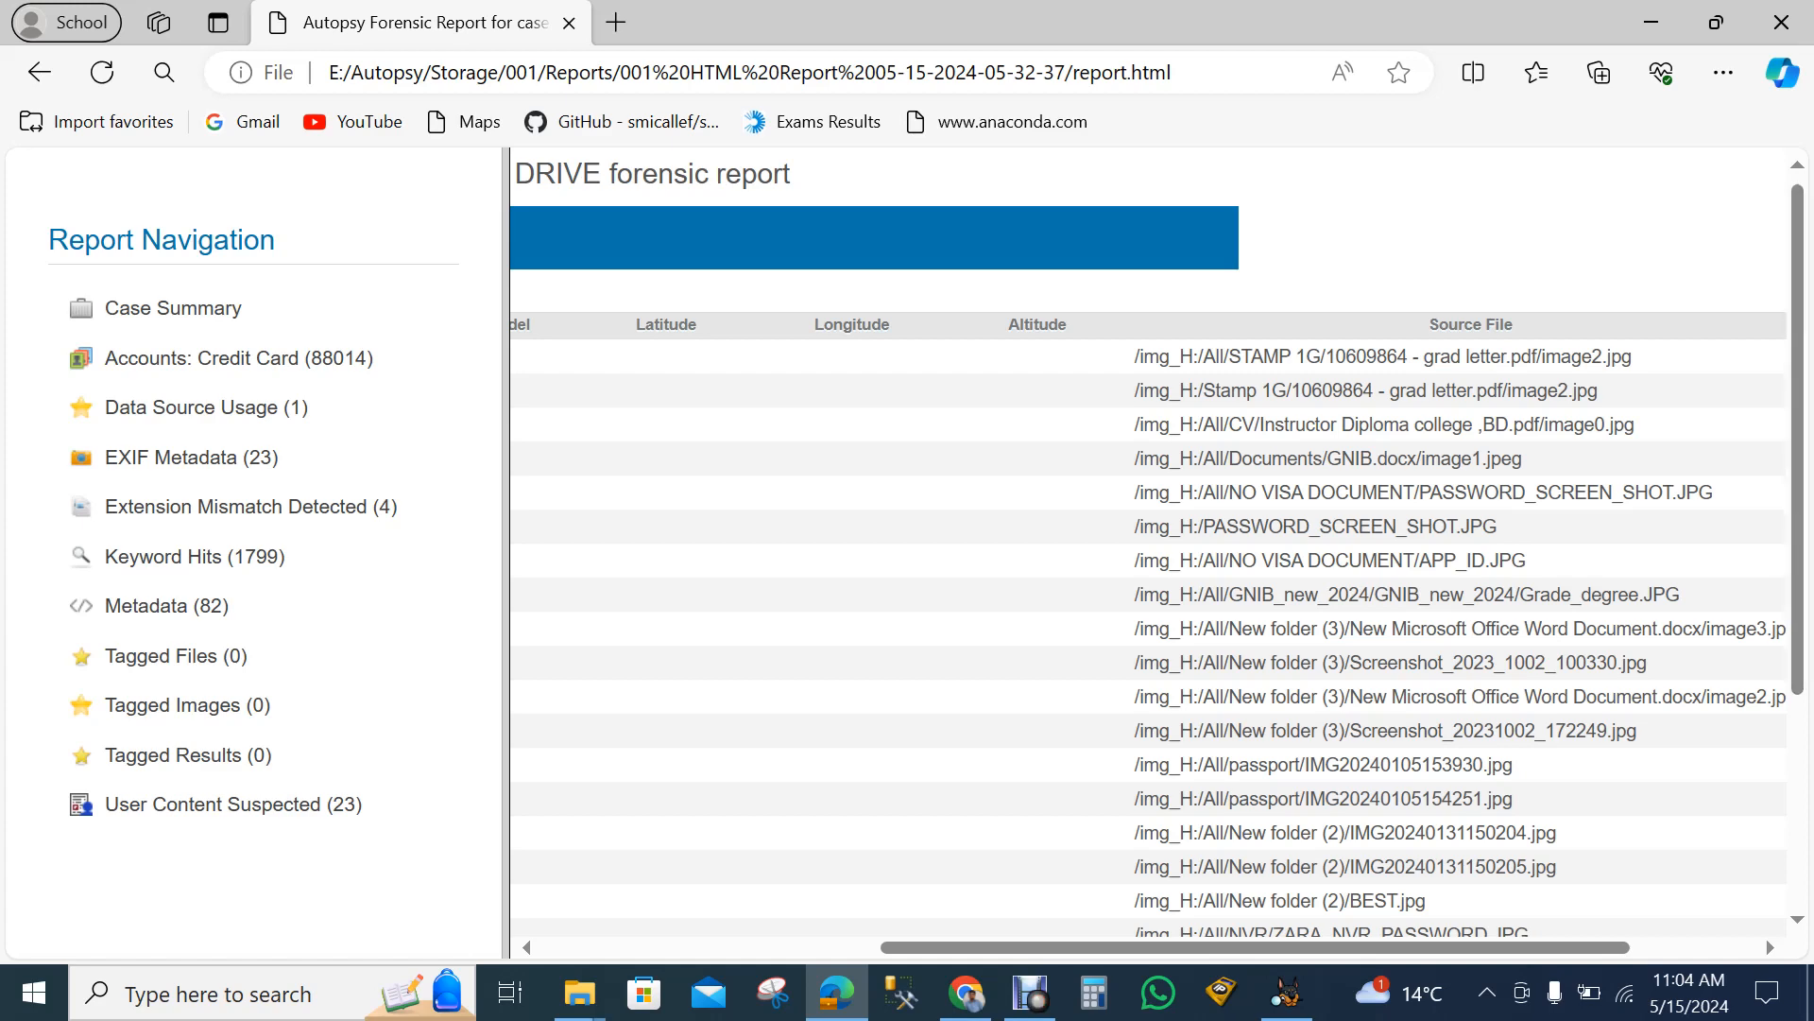
scroll(1148, 539, down, 3)
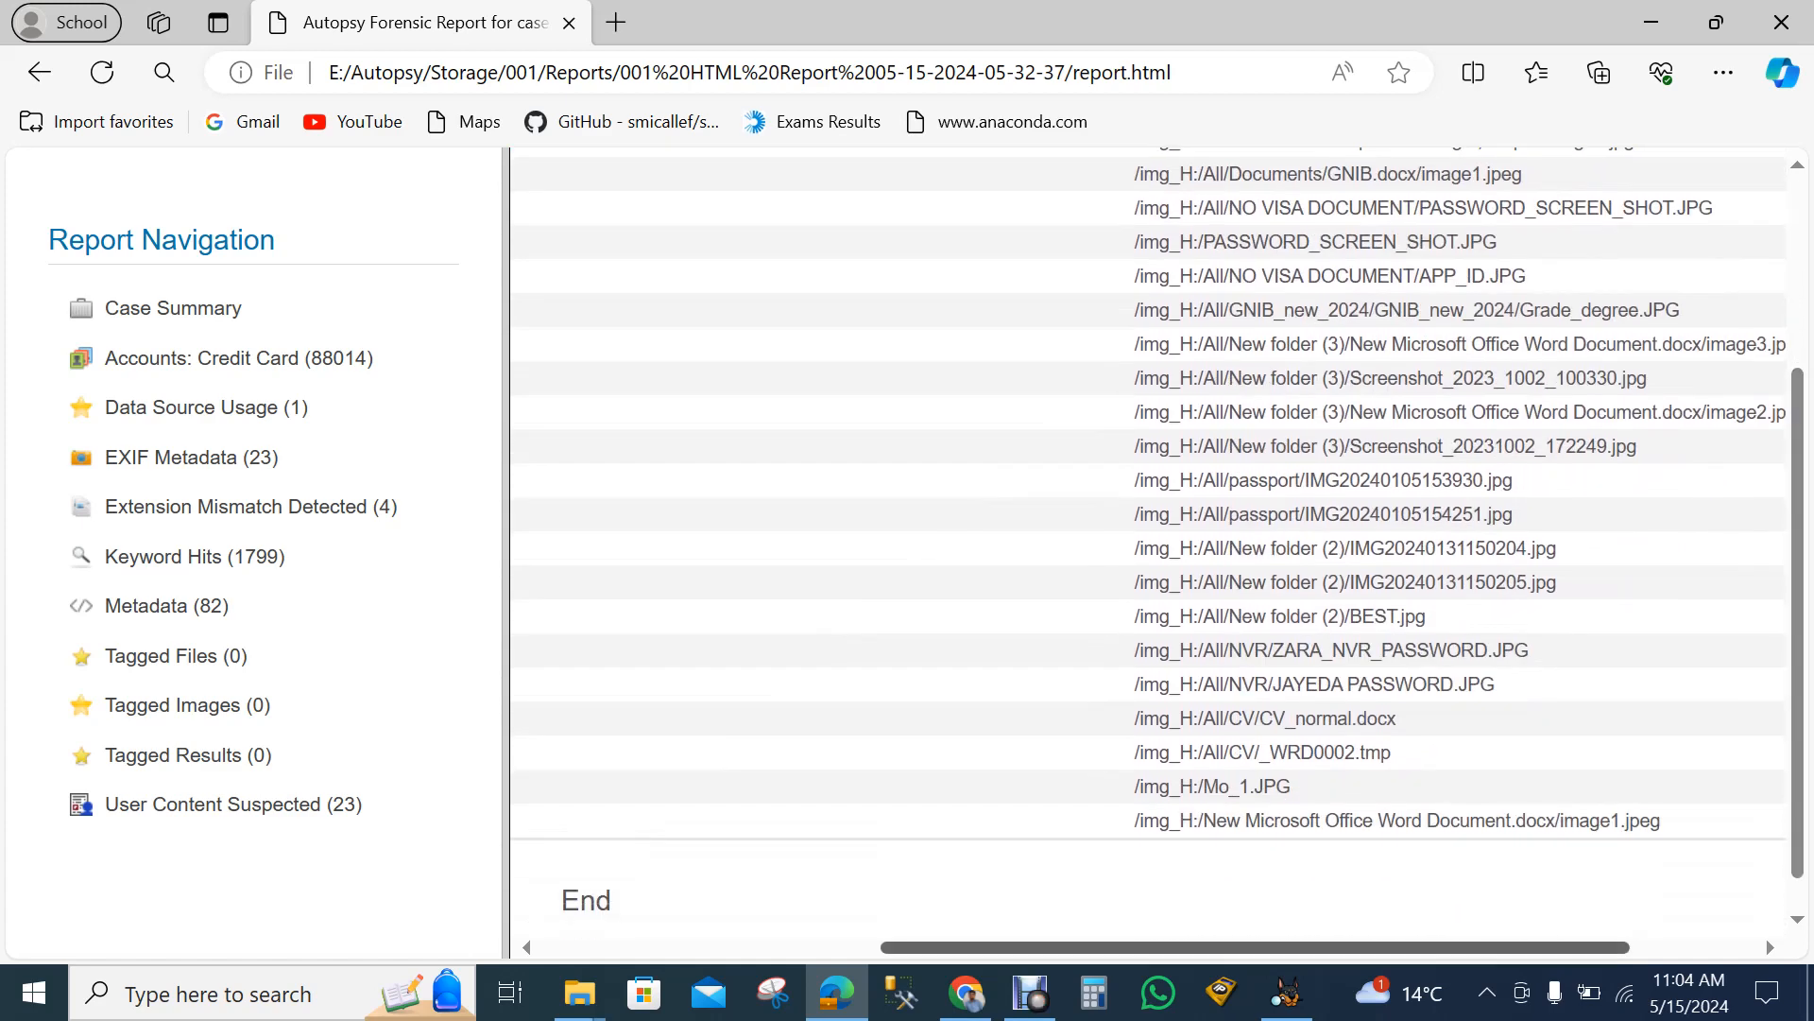
scroll(1148, 539, left, 5)
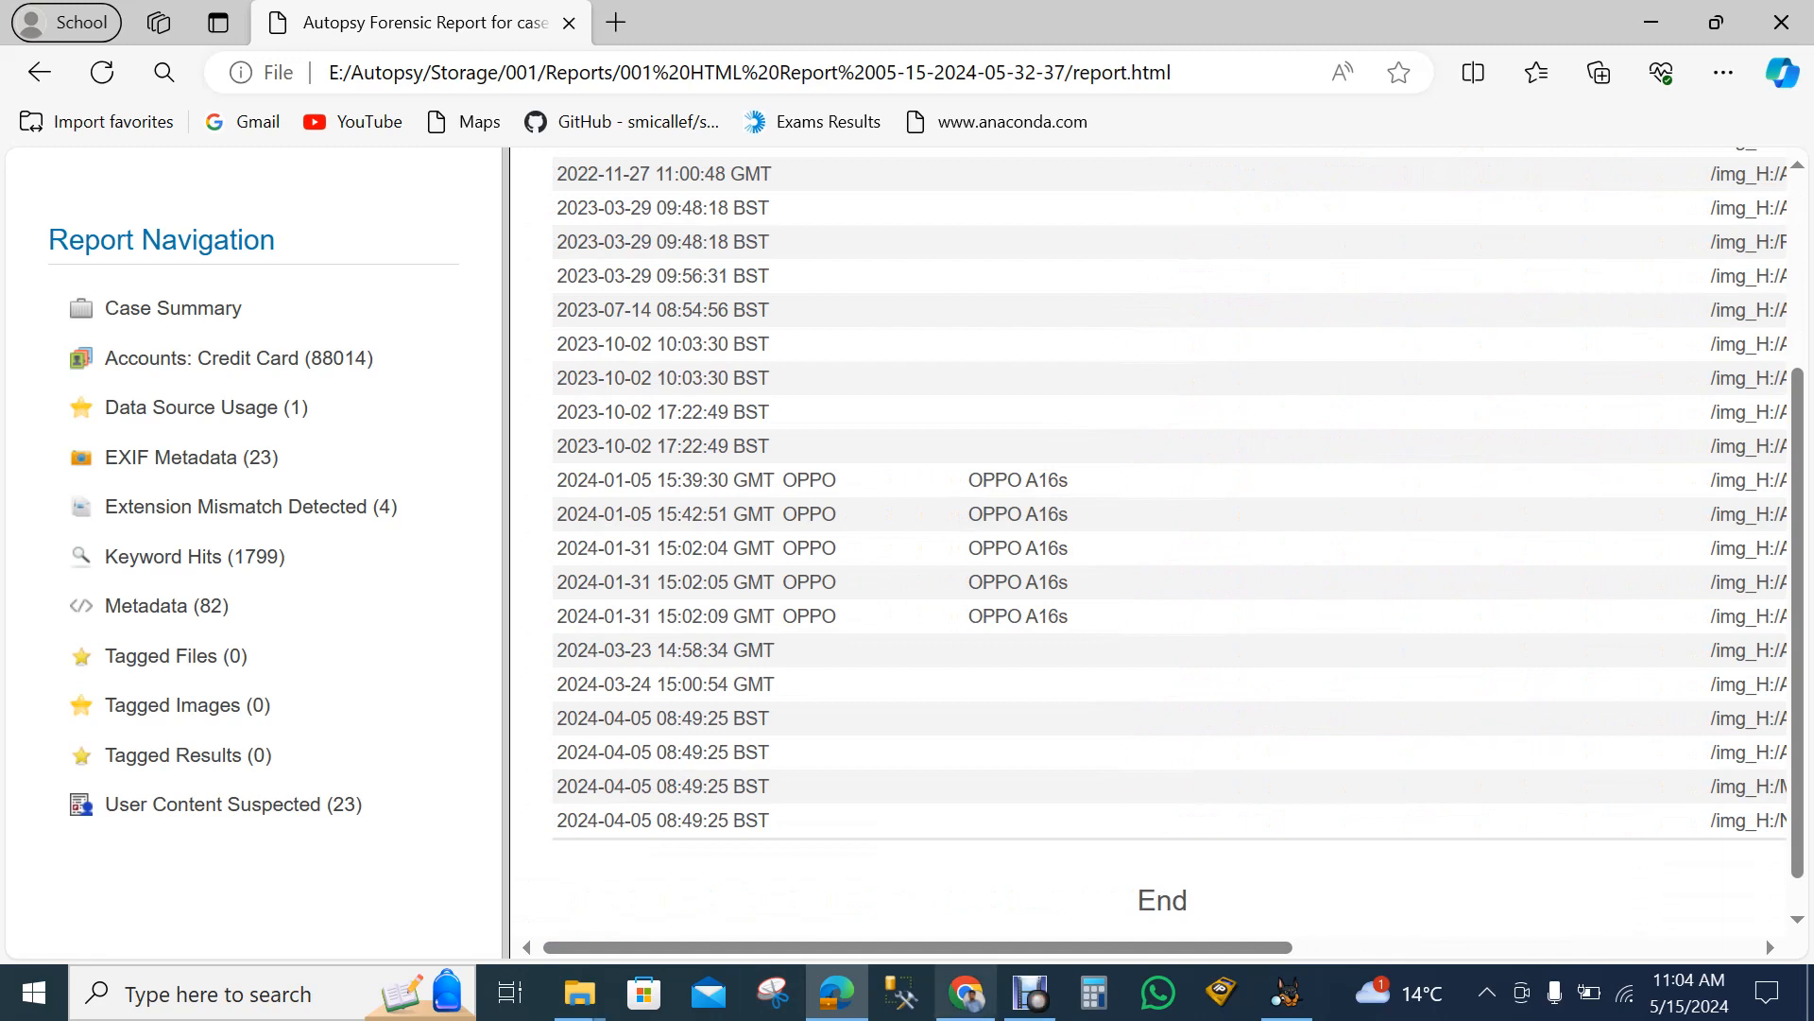
Read the full source file paths of the last EXIF Metadata entries, including those from the OPPO A16s.
scroll(1149, 557, right, 3)
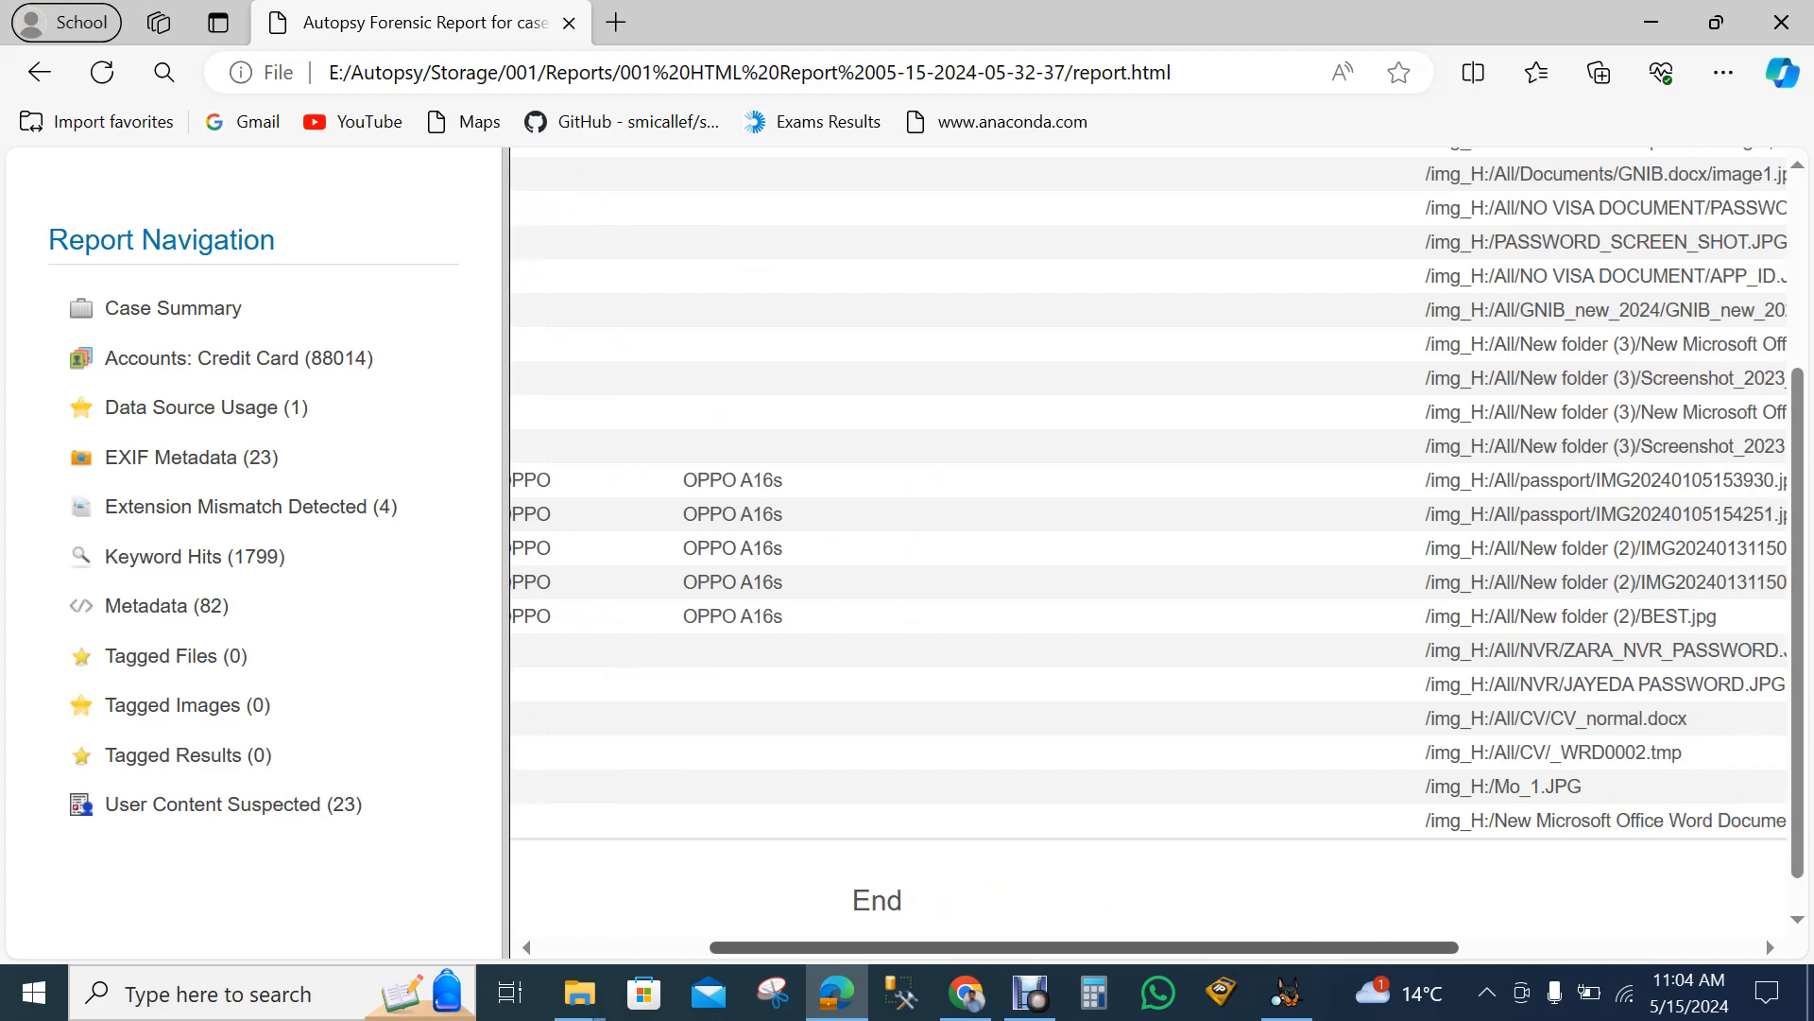
scroll(1149, 558, right, 1)
scroll(1149, 558, right, 2)
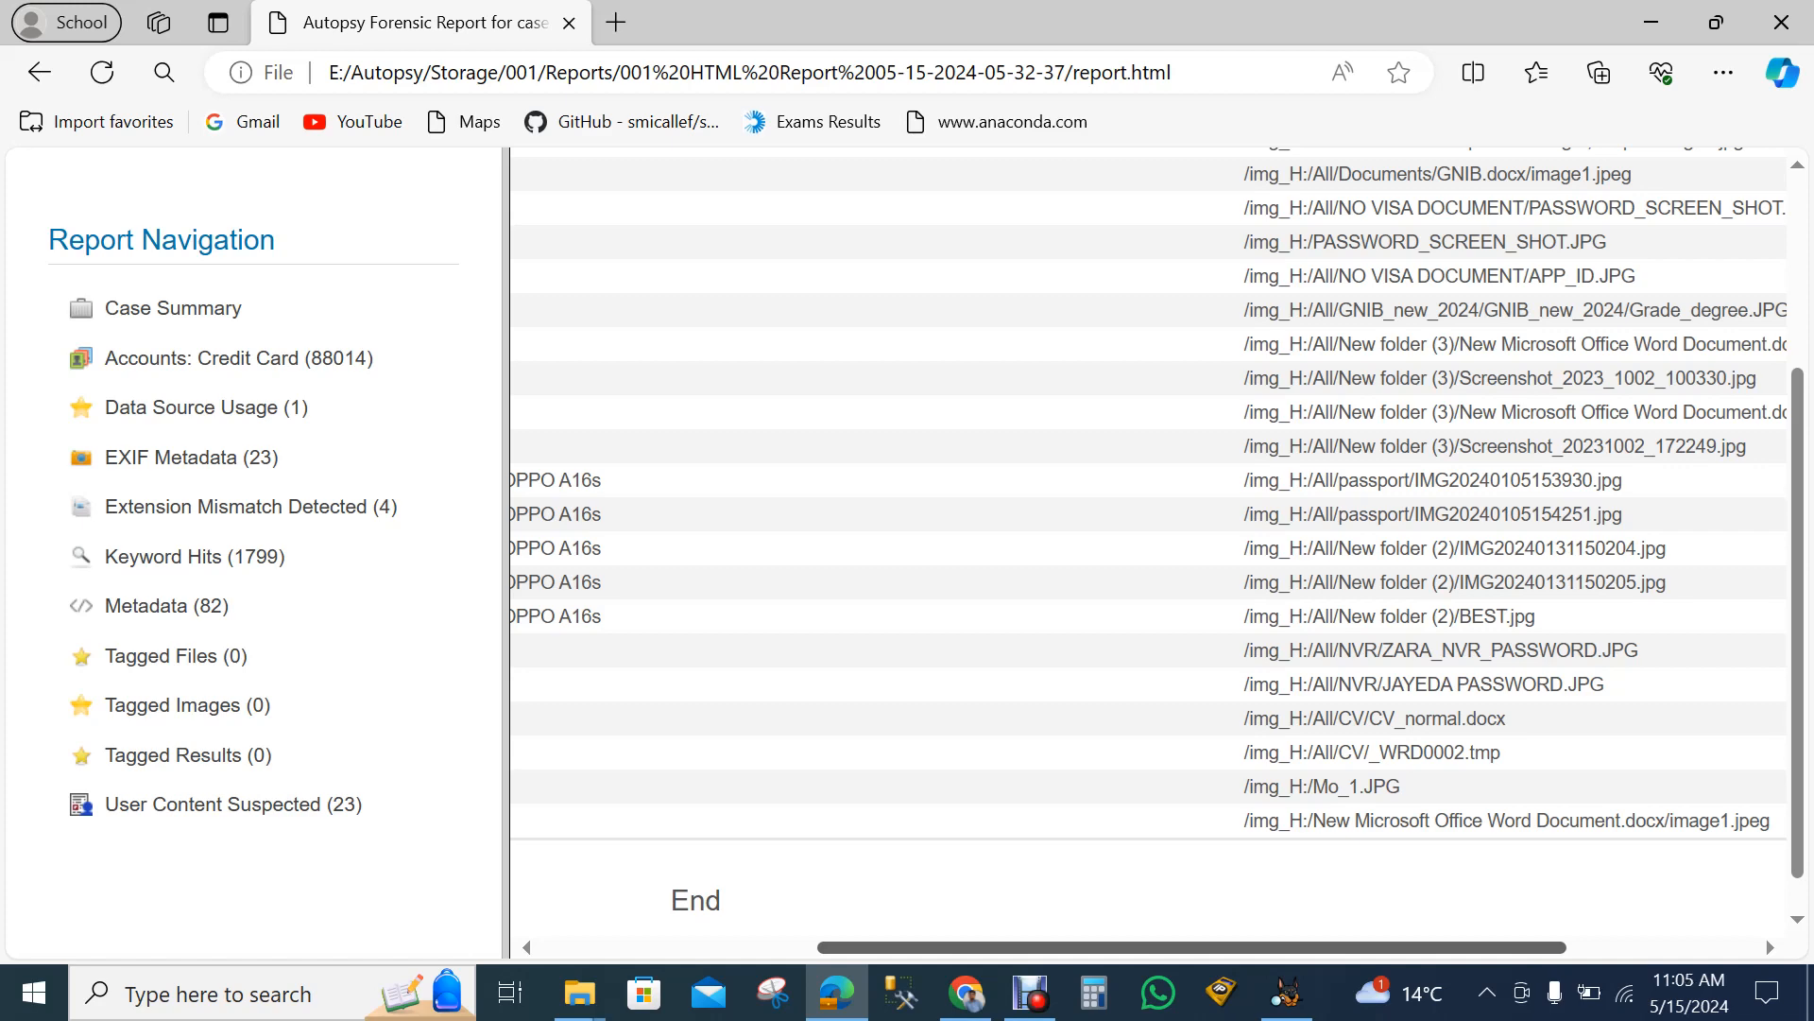
scroll(1148, 491, left, 5)
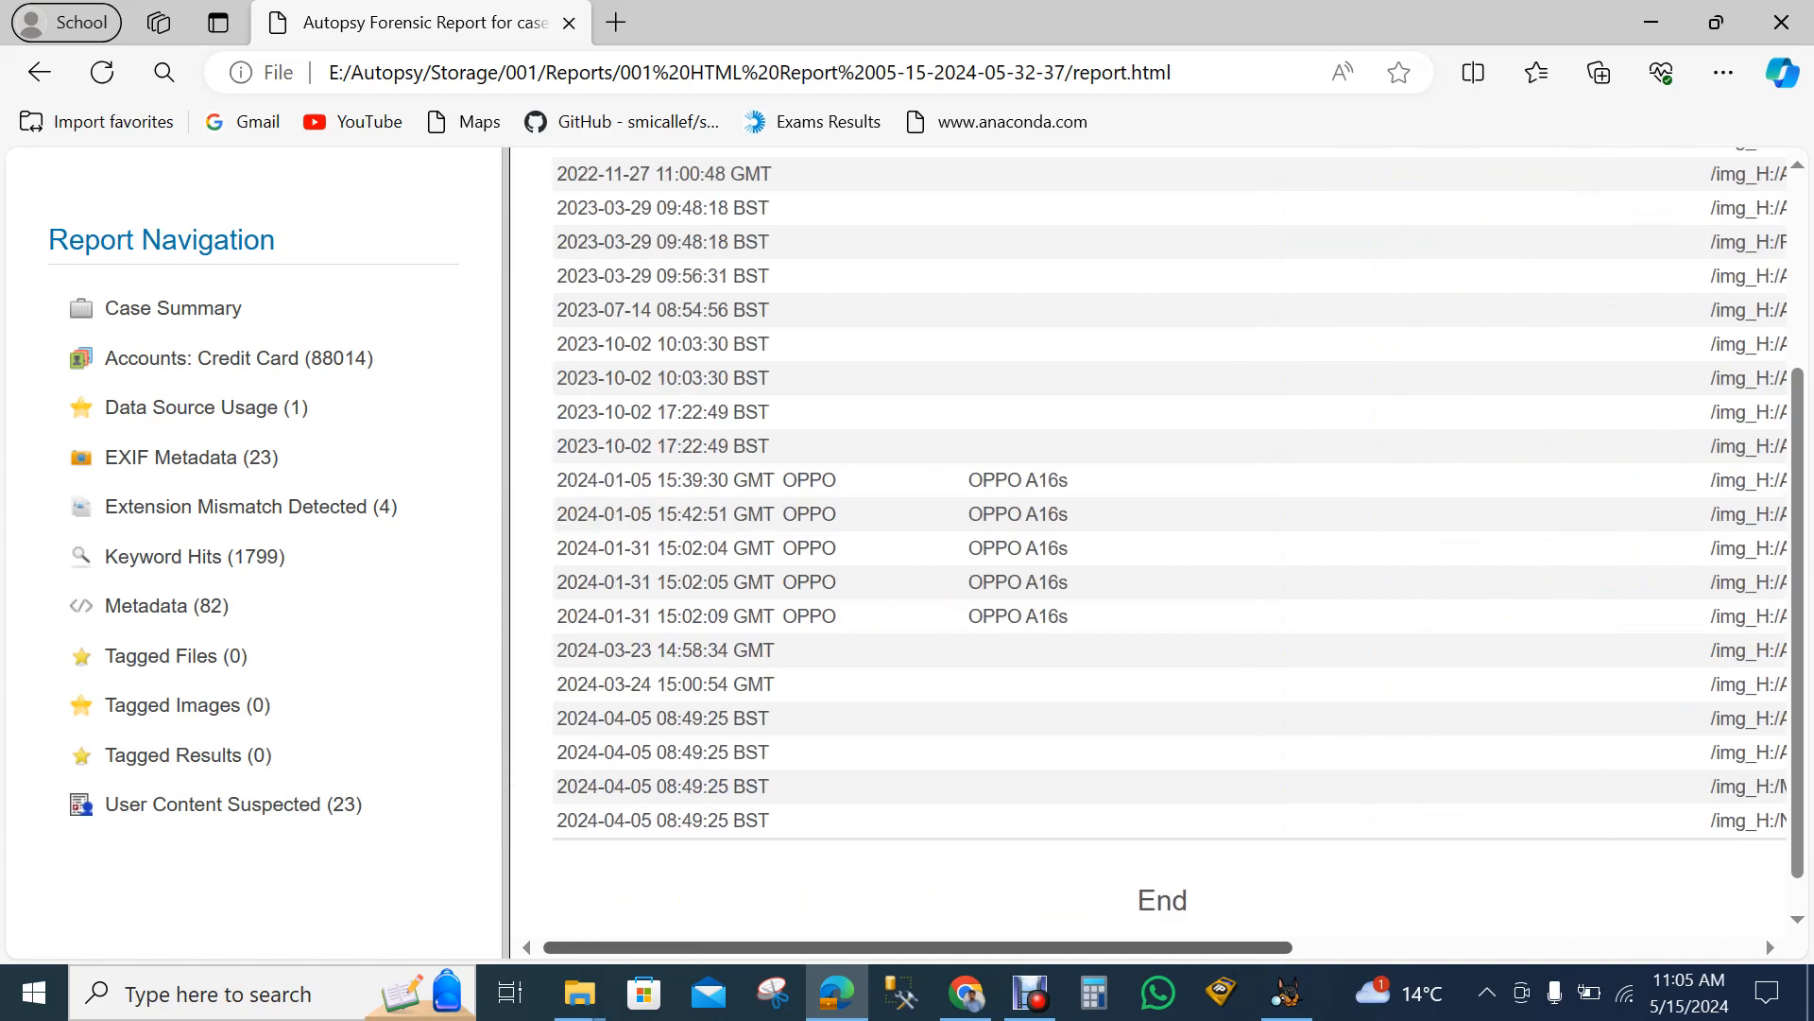
Open the report's Extension Mismatch Detected section and check each file's extension, MIME type and full path.
click(250, 507)
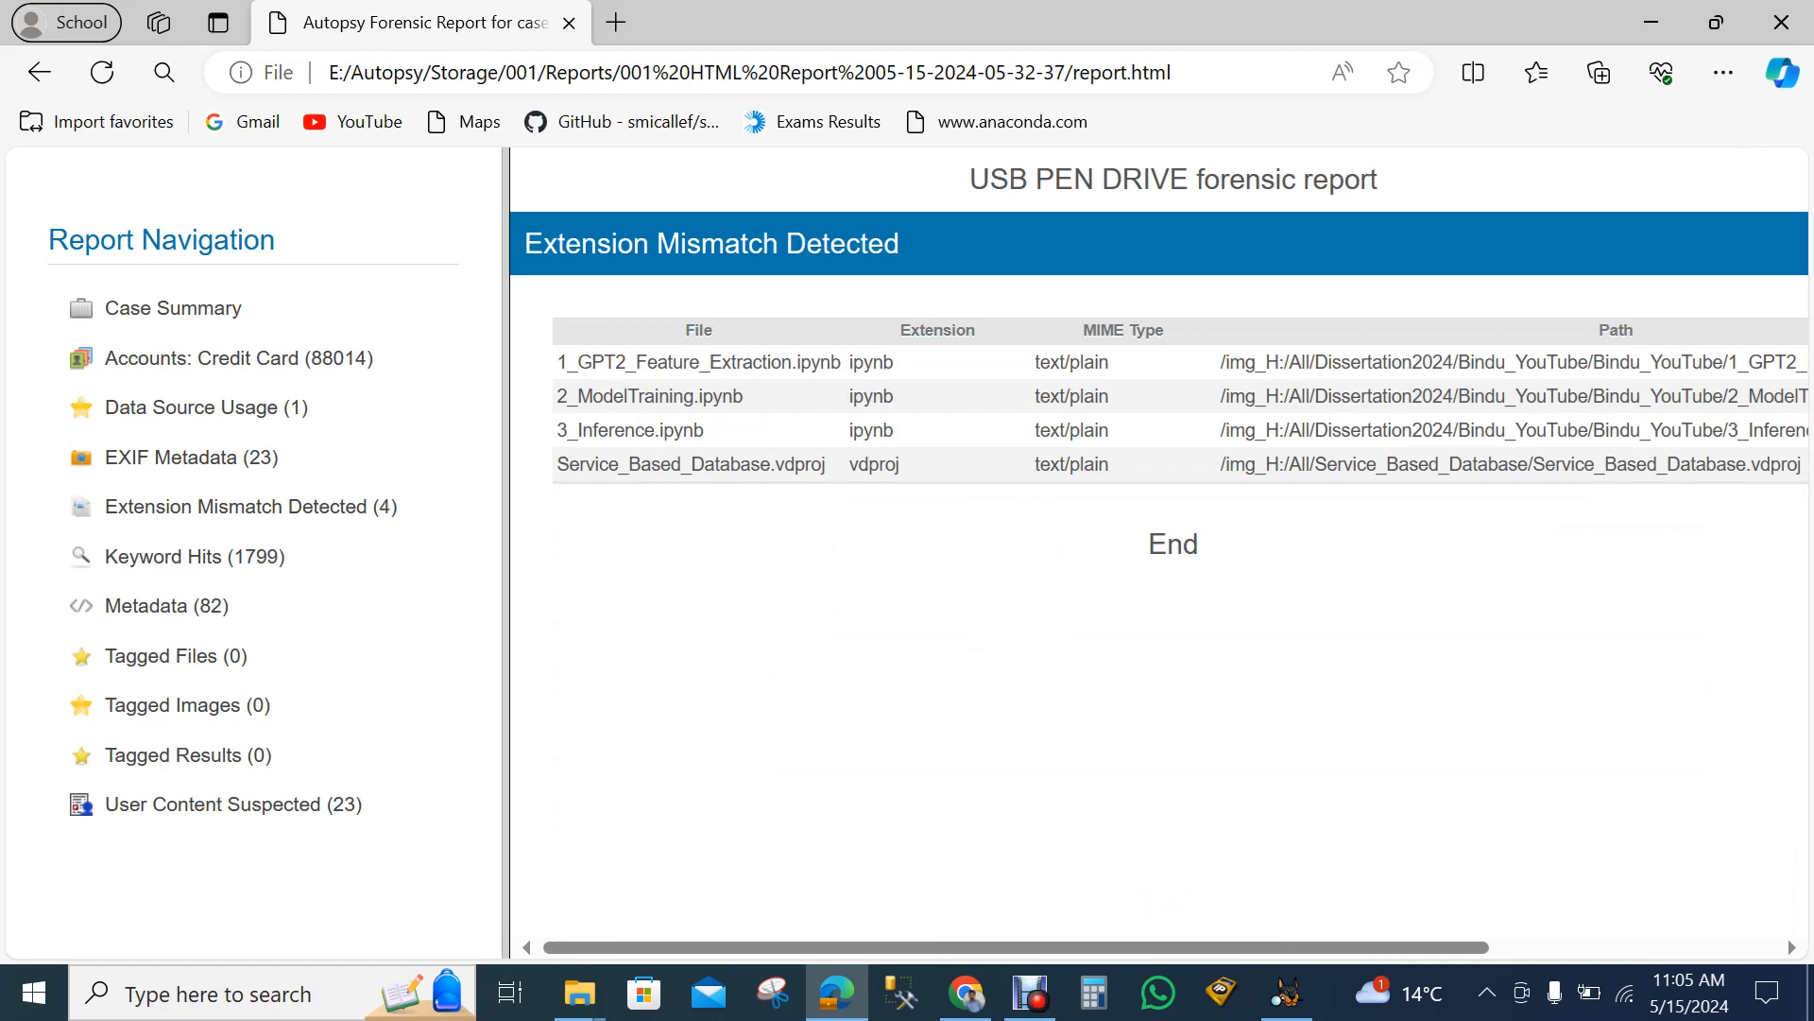
scroll(1160, 561, right, 5)
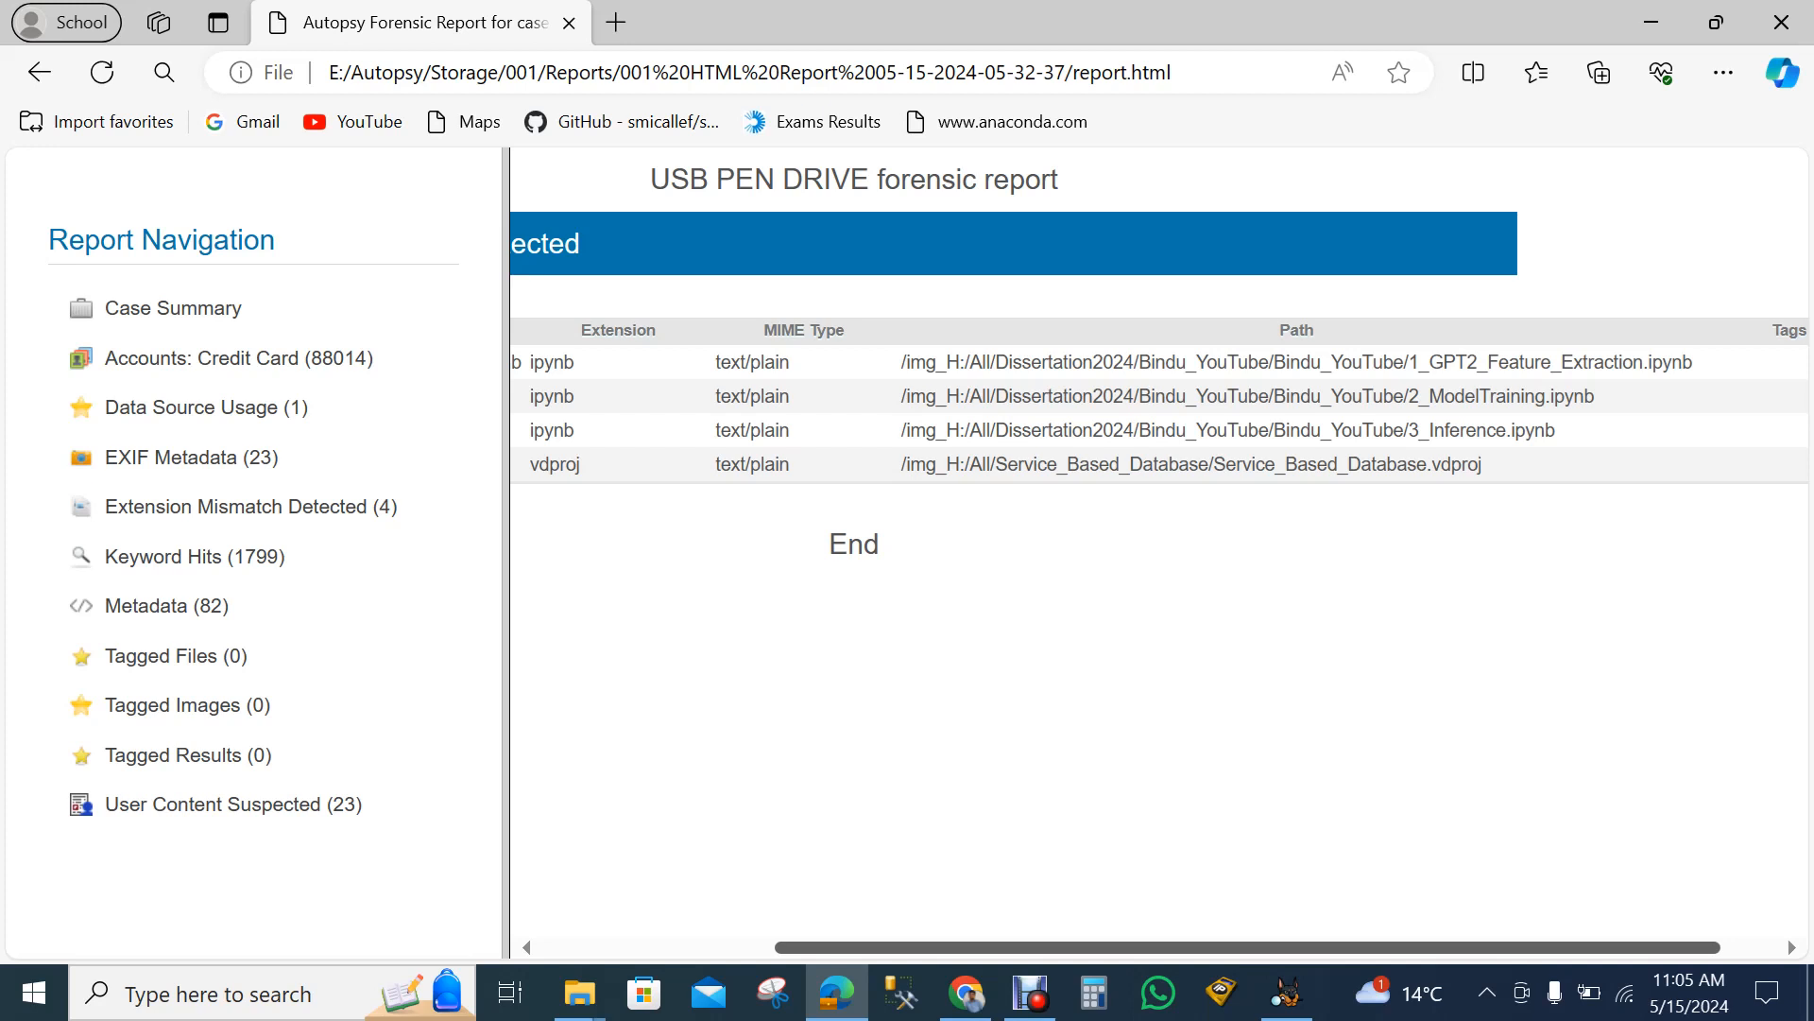
scroll(1160, 561, left, 5)
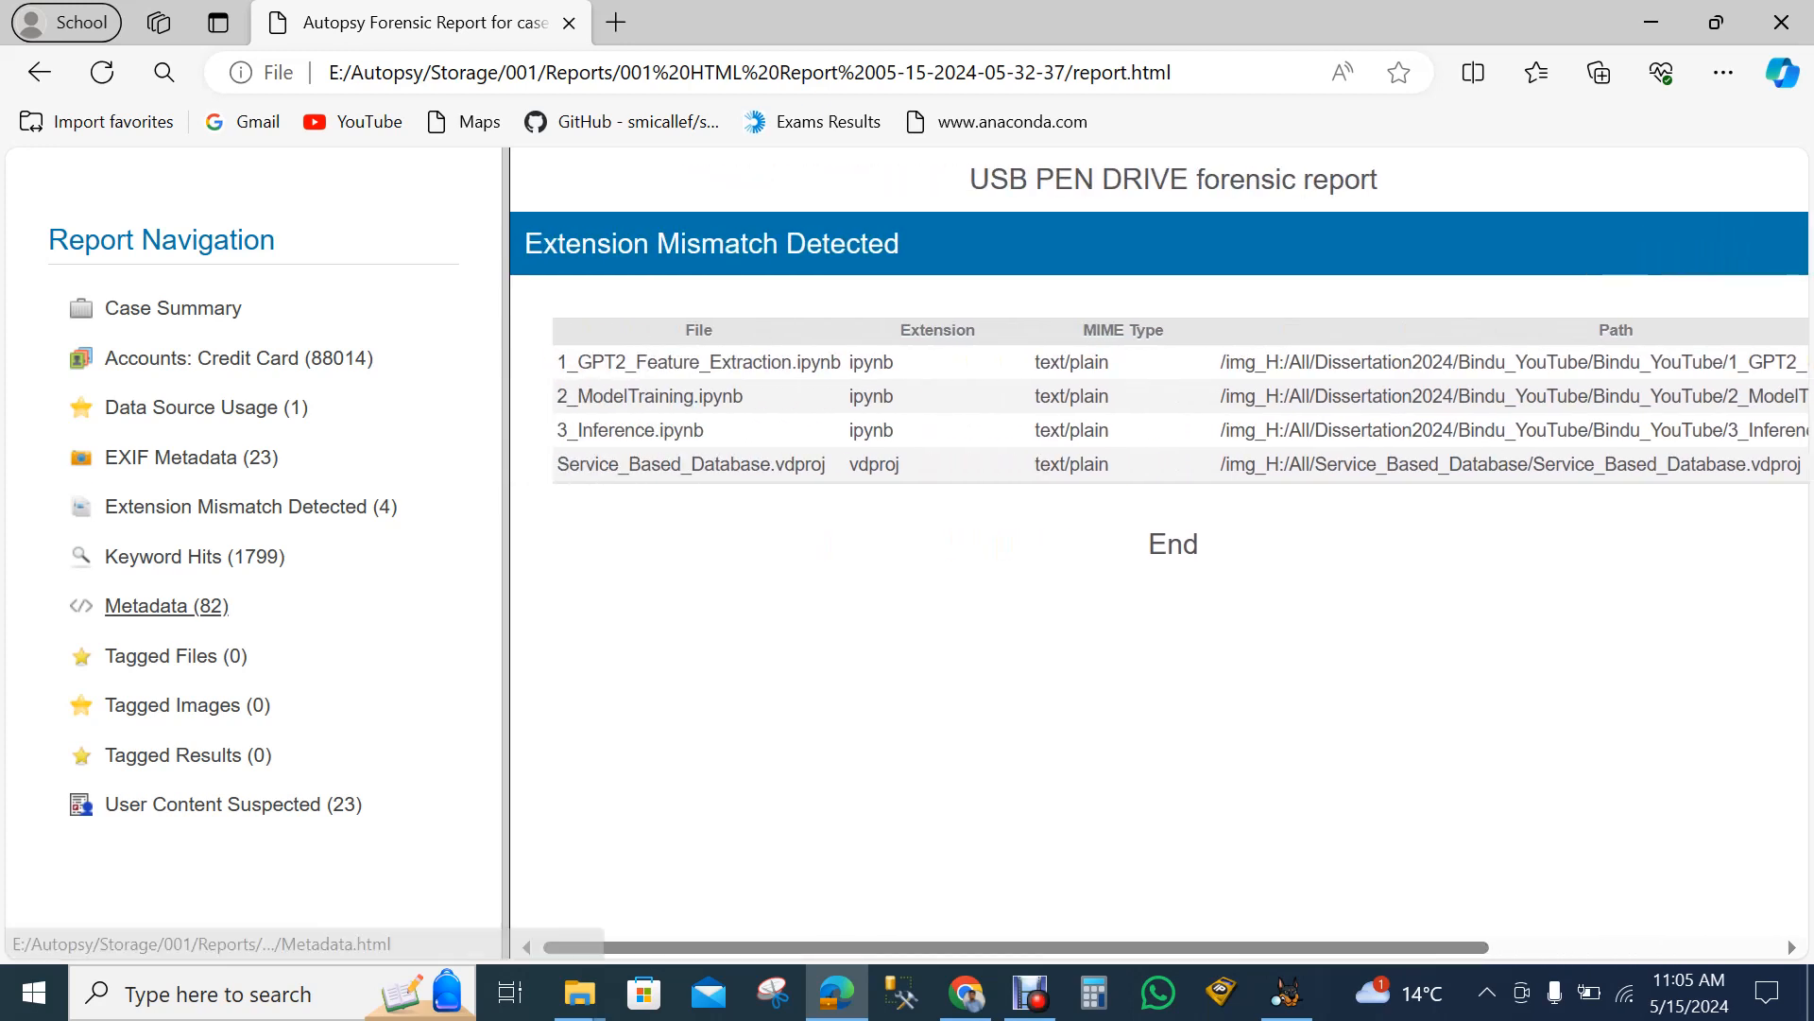
Open the report's Metadata section and look through the creation and modification dates, organizations, owners and program names.
click(167, 606)
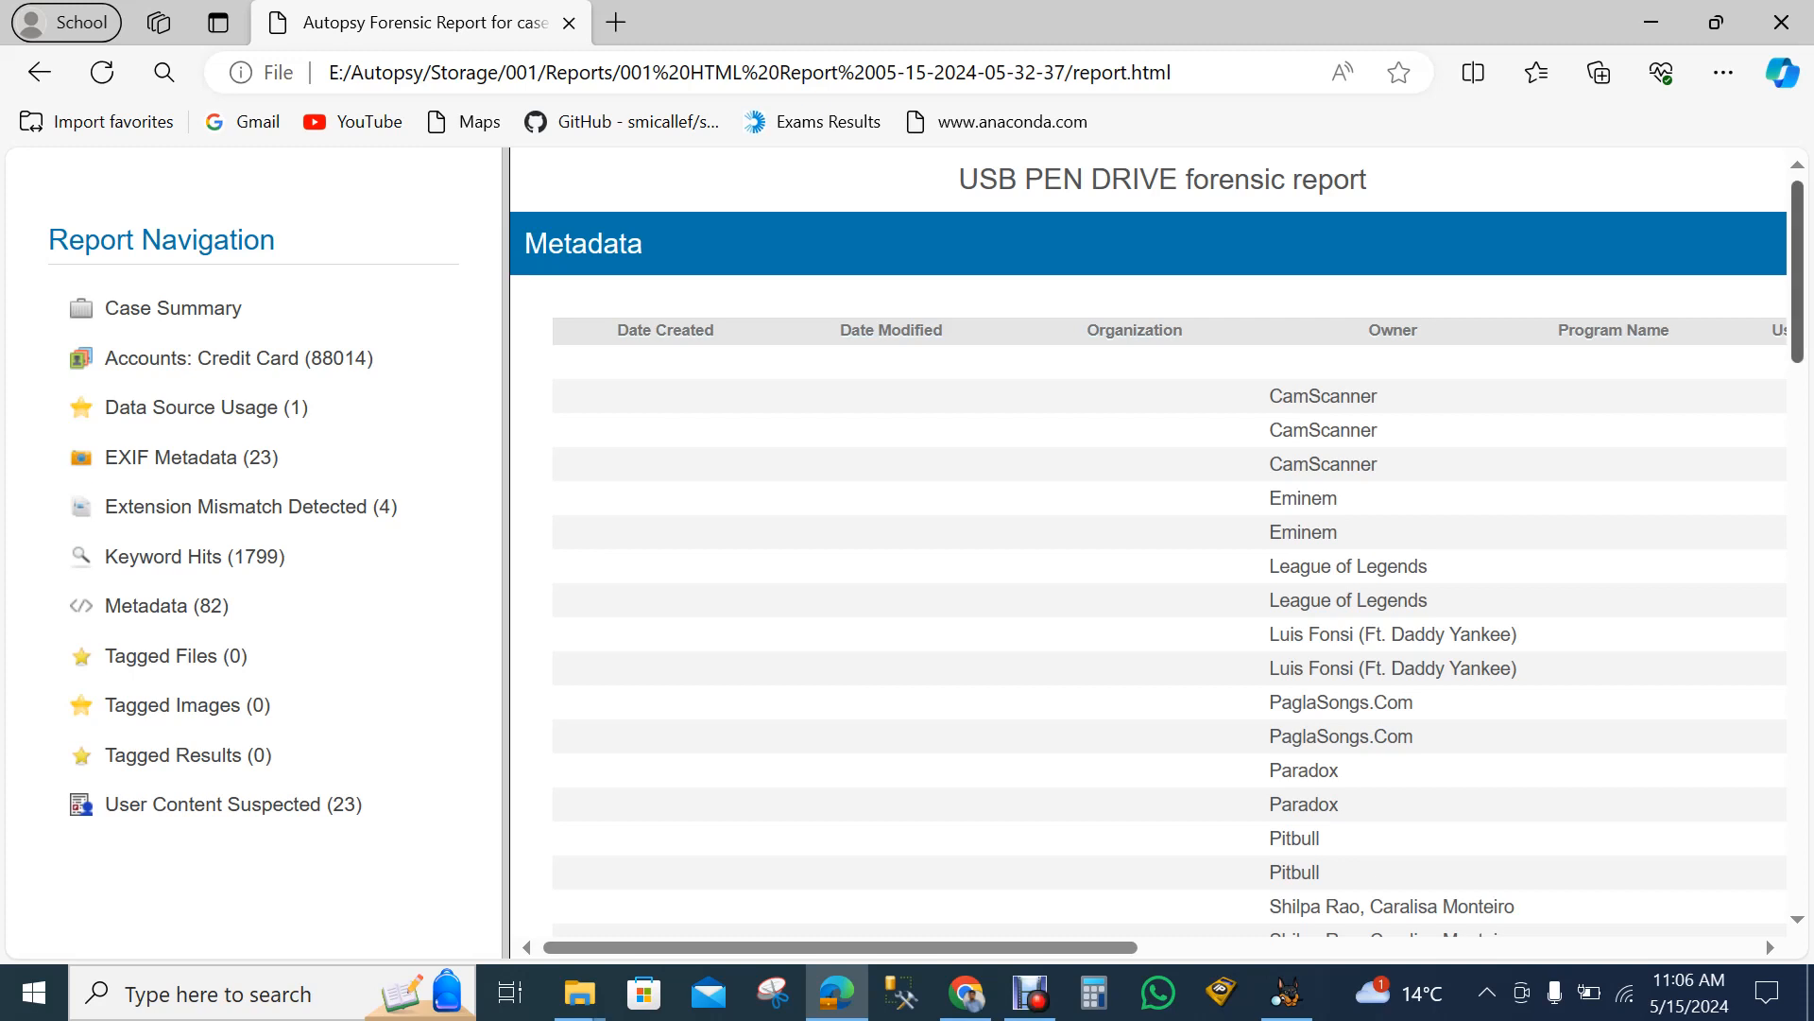
scroll(1170, 543, down, 3)
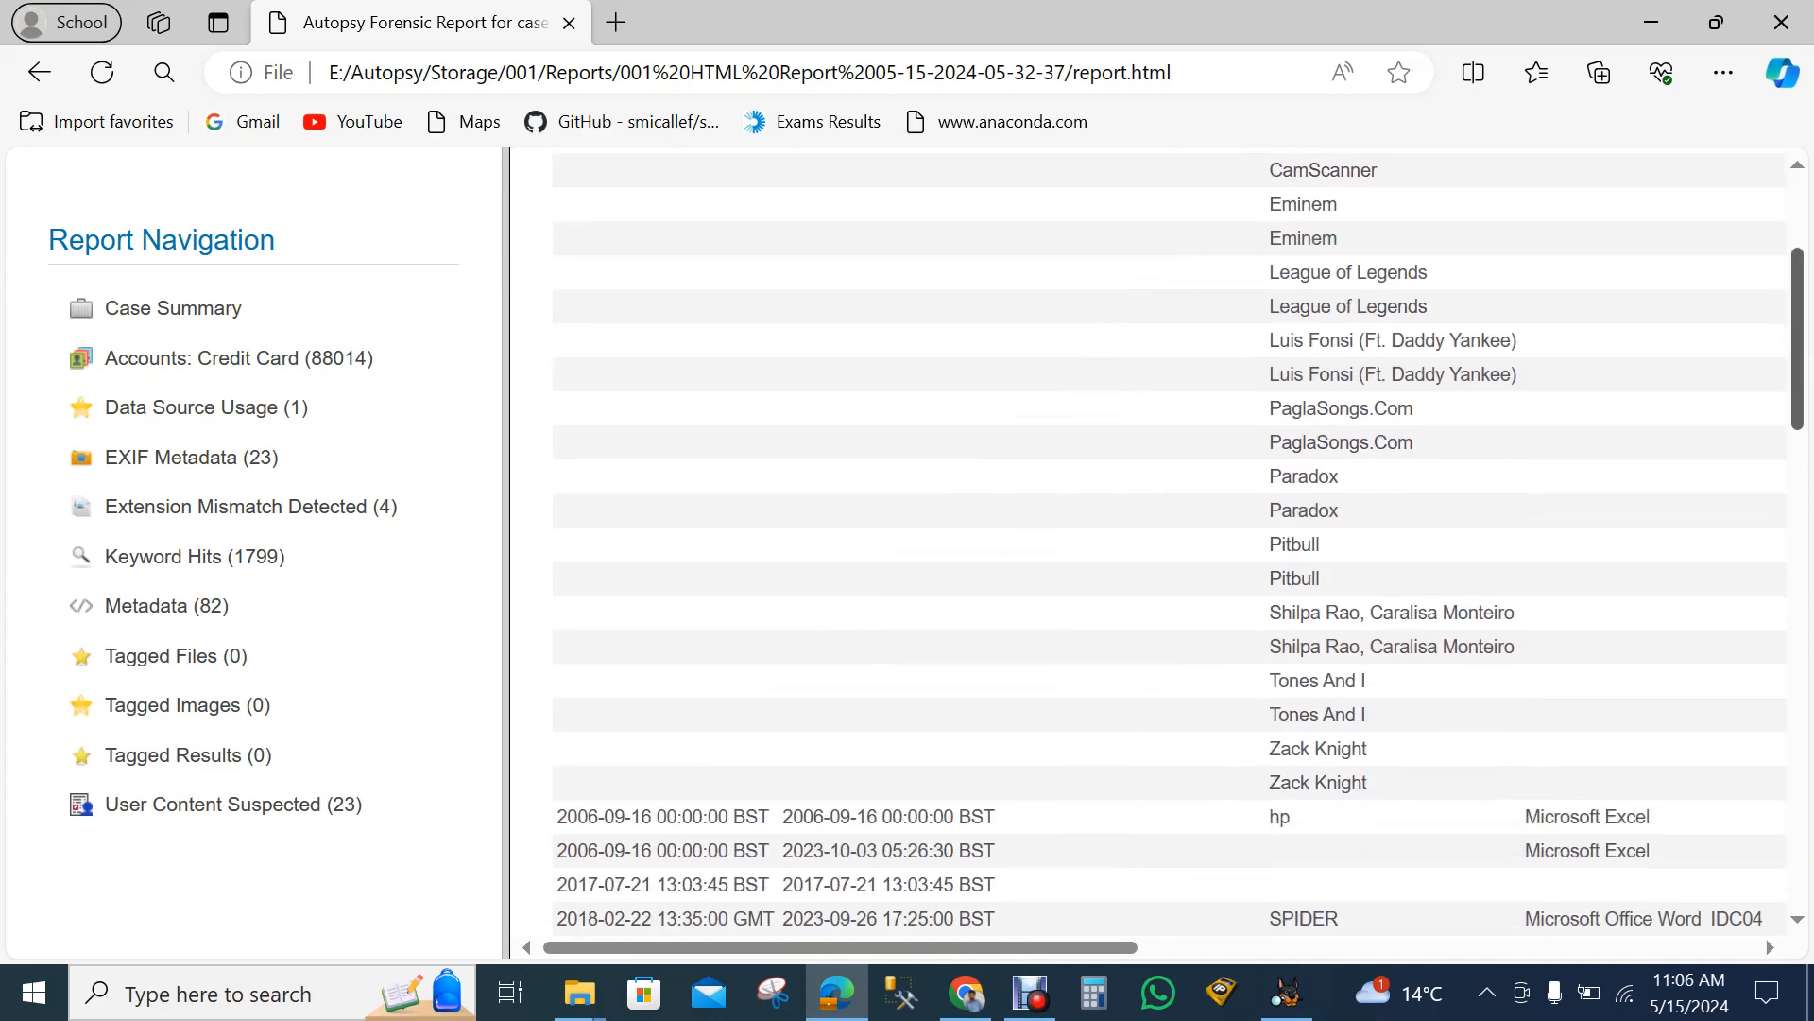
scroll(1170, 543, down, 3)
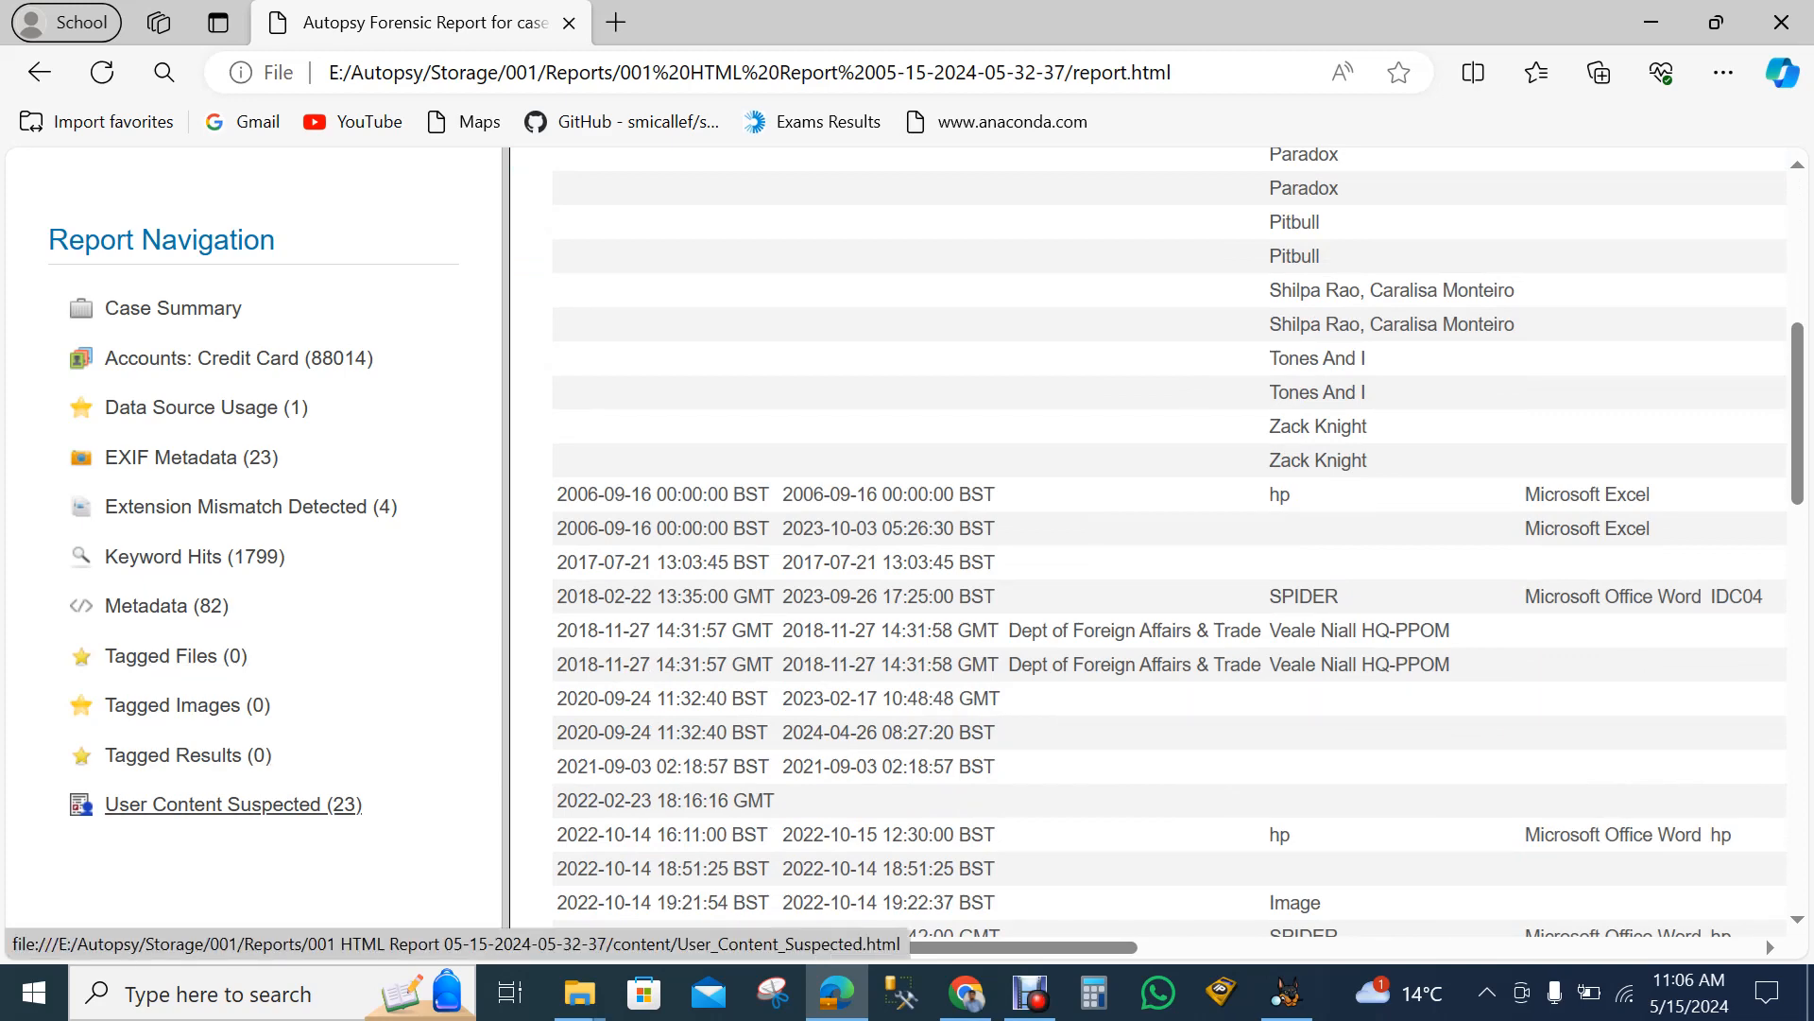
Open the report's User Content Suspected section and look through the comments and source files.
click(234, 804)
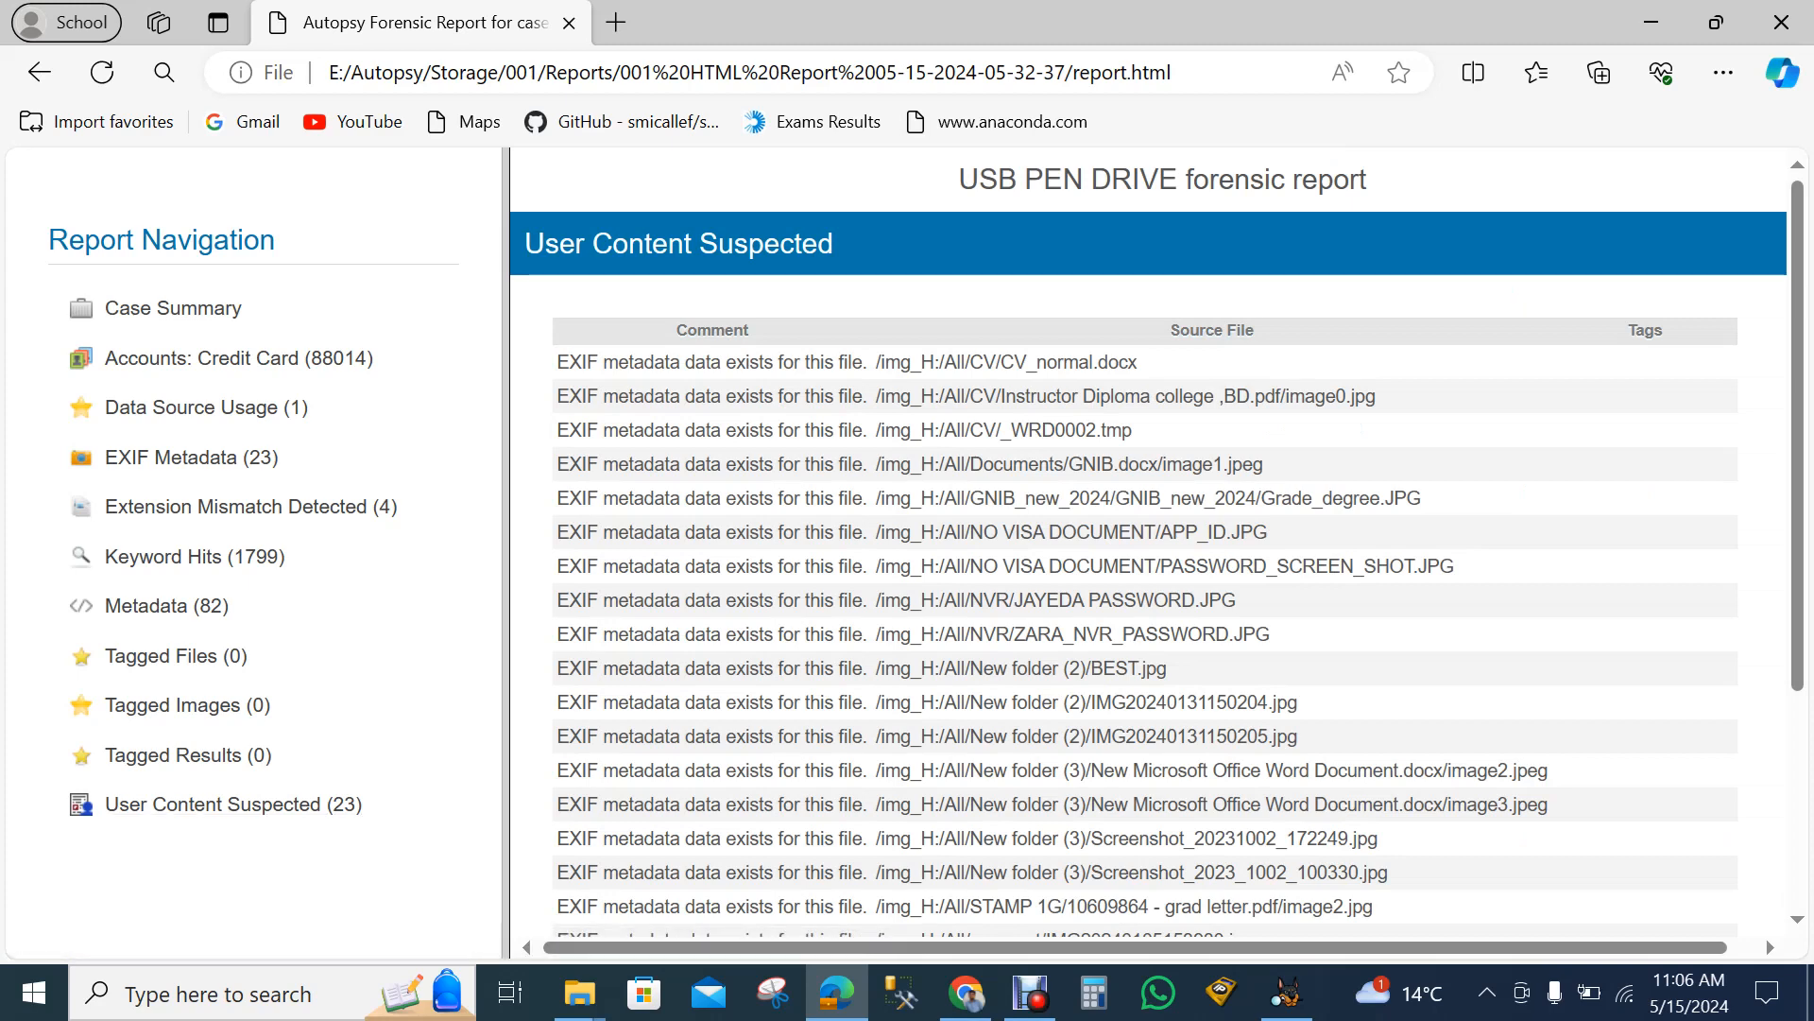
scroll(1157, 545, down, 1)
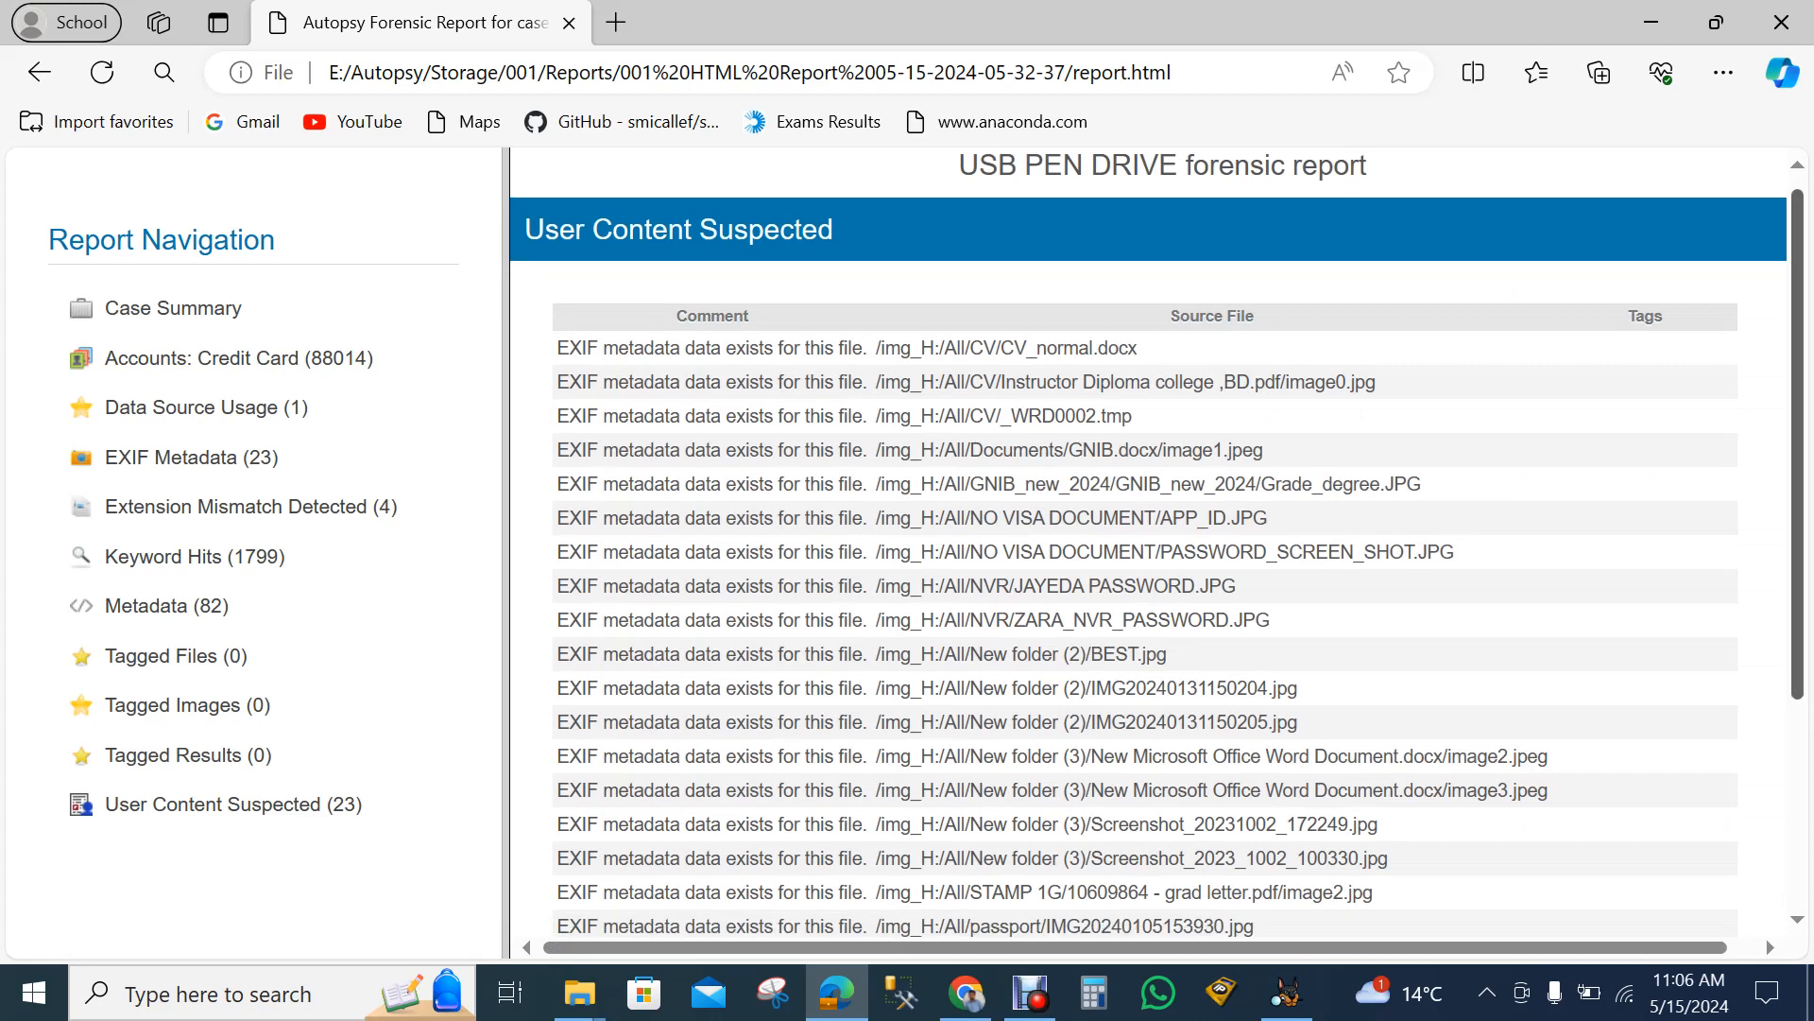